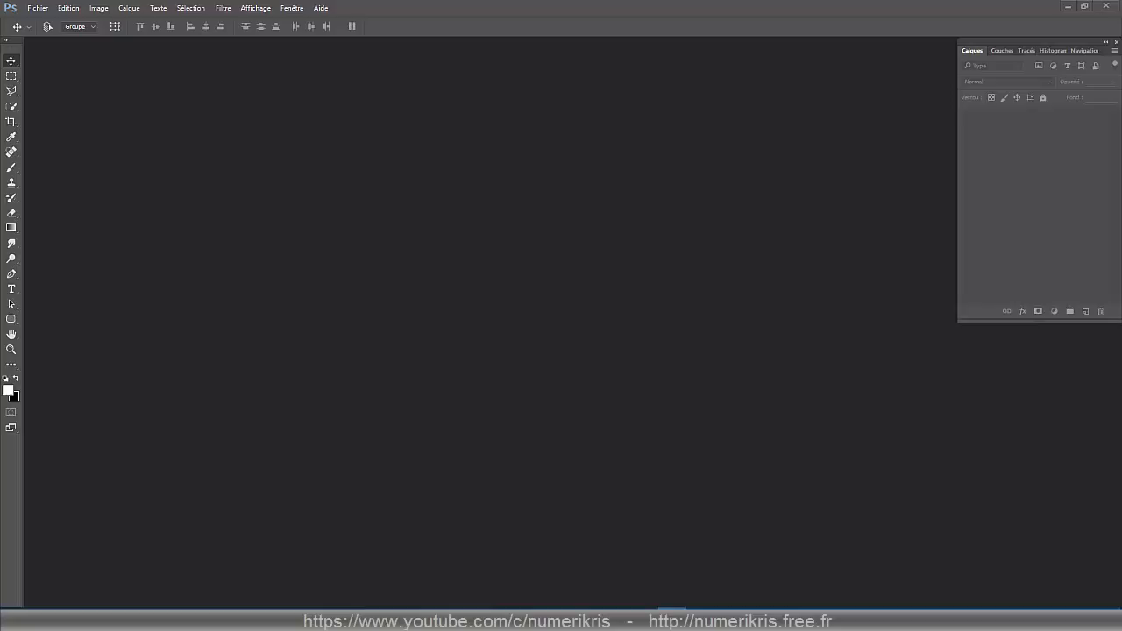
Create a new 1920 × 1080 pixel document at 150 pixels/inch in 8-bit RGB with a white background
left_click(38, 11)
left_click(43, 23)
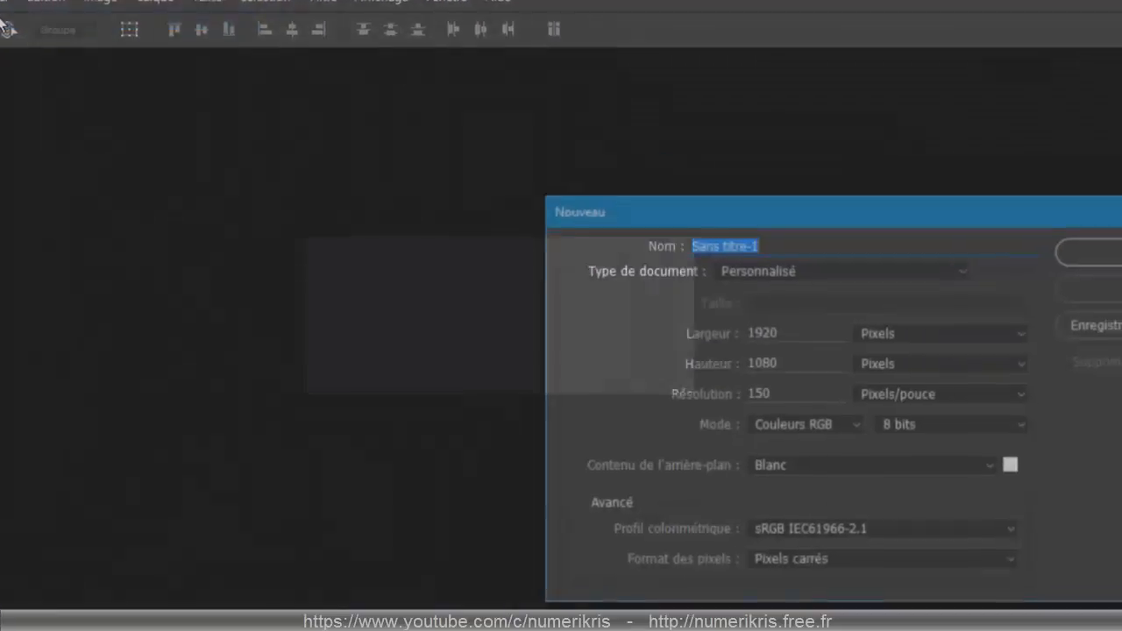
left_click(812, 334)
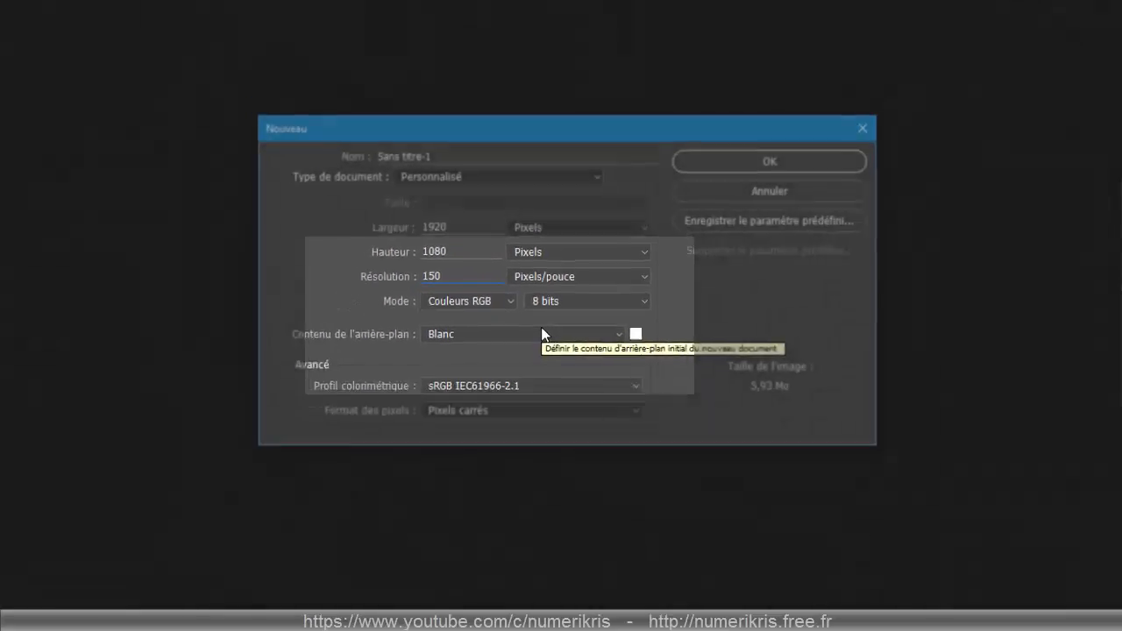
left_click(699, 151)
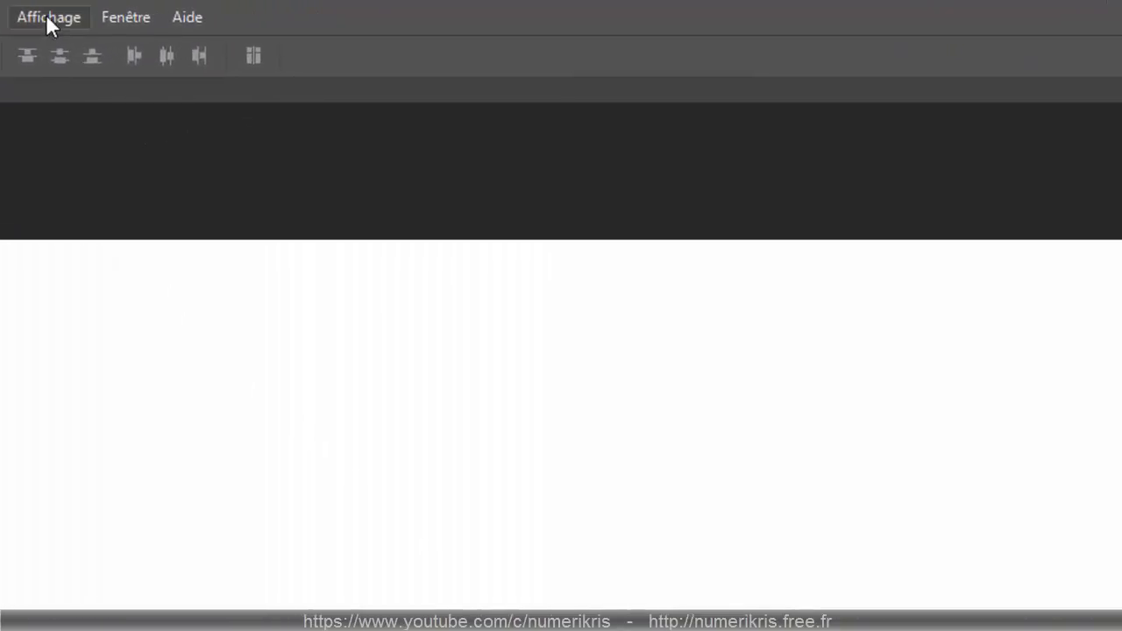
Show the rulers and enable snapping (Magnétisme) for the document
left_click(45, 16)
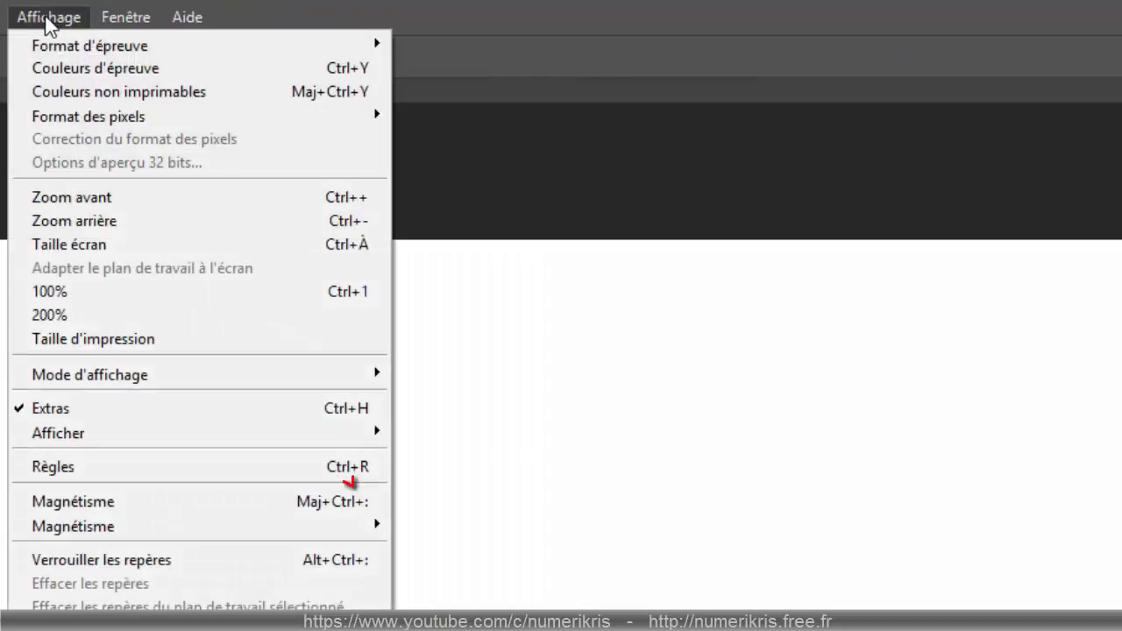
left_click(44, 471)
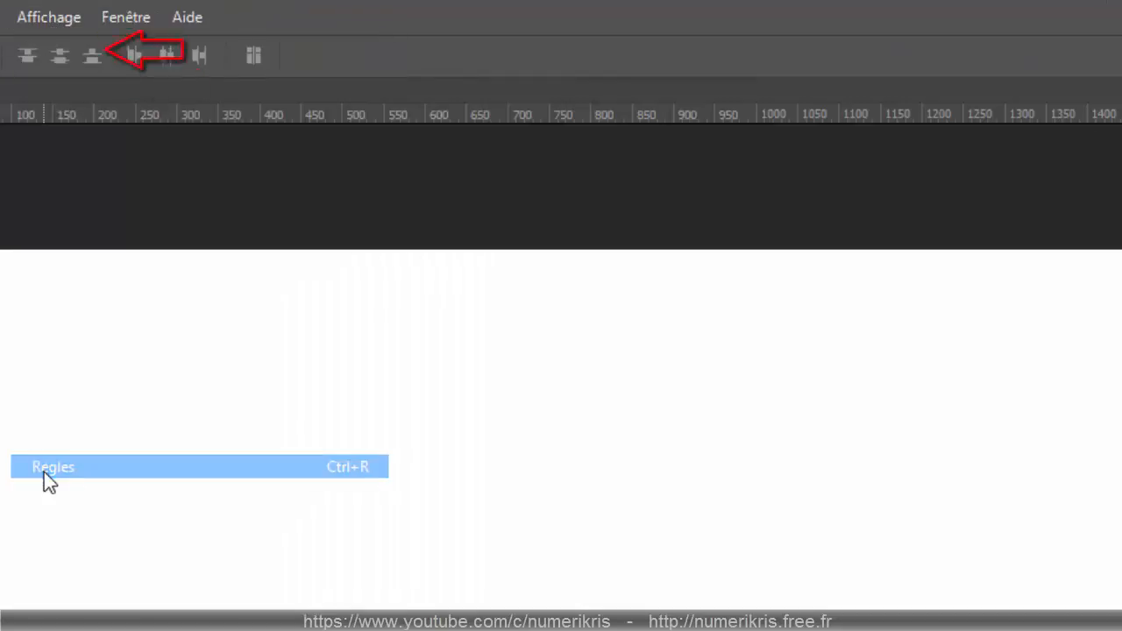
left_click(35, 19)
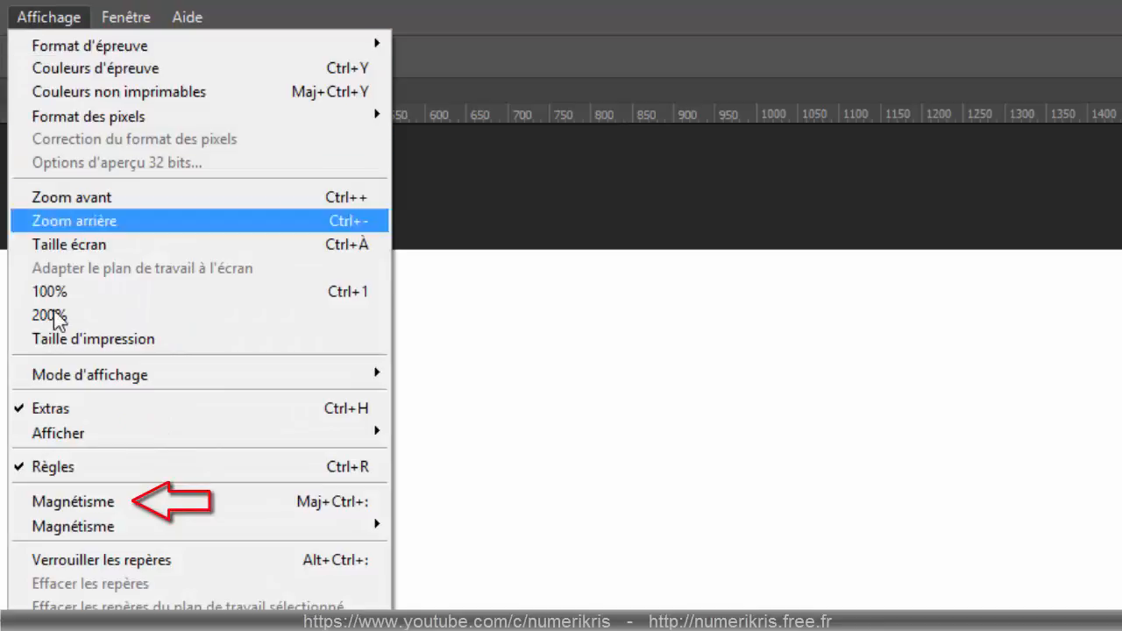
left_click(62, 503)
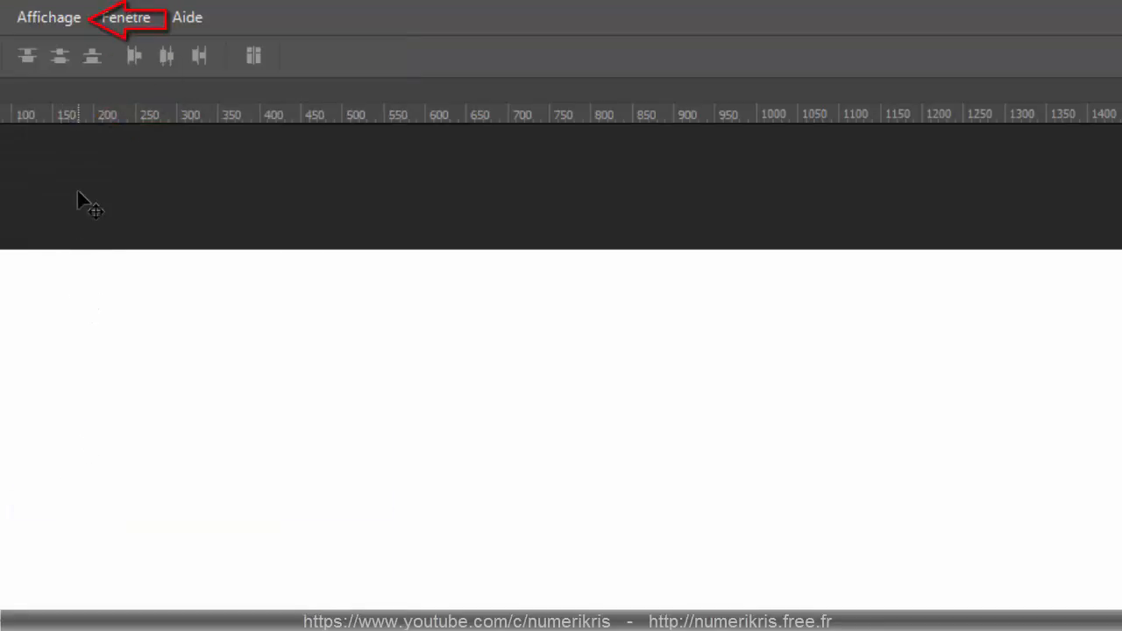
left_click(63, 19)
mouse_move(54, 535)
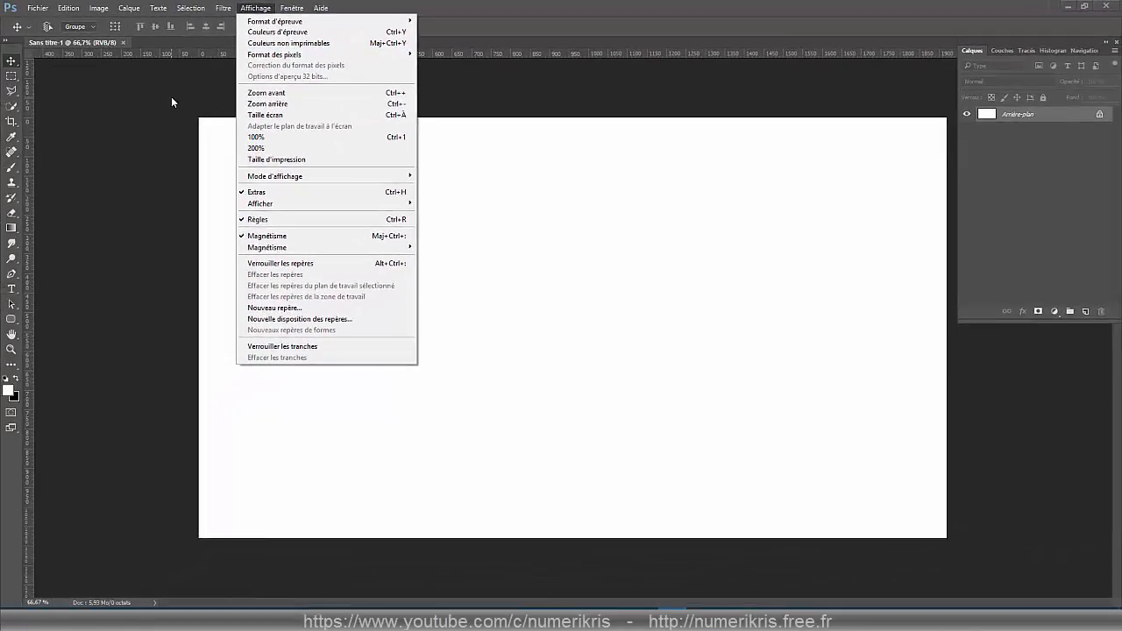
left_click(171, 97)
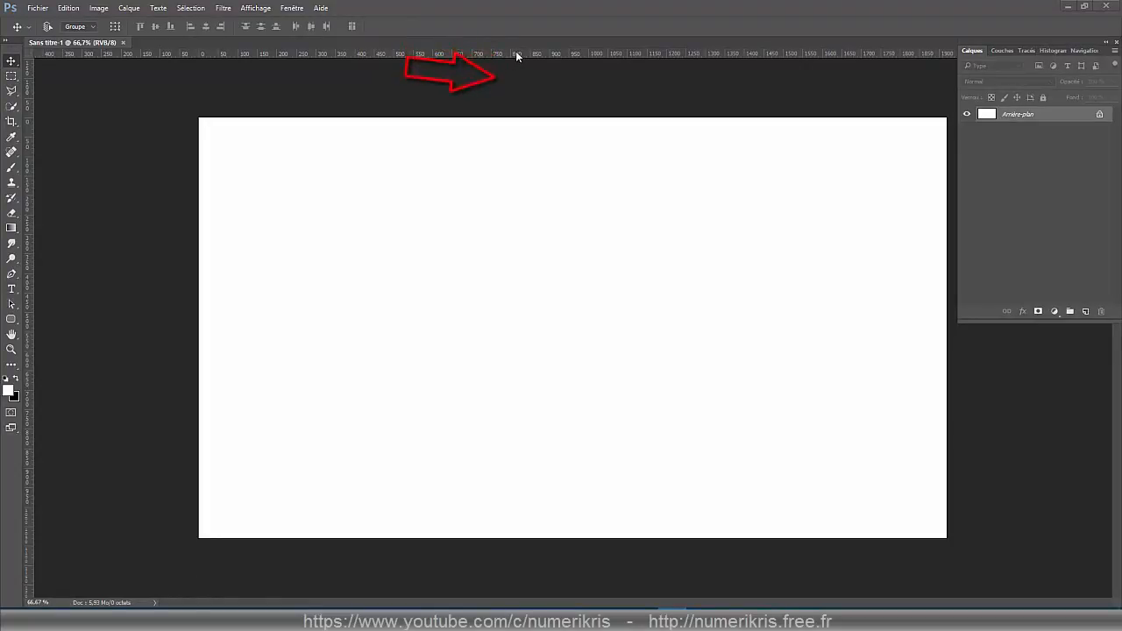
Place a horizontal and a vertical guide crossing at the canvas centre, and add a new empty layer
left_click_drag(515, 55, 486, 326)
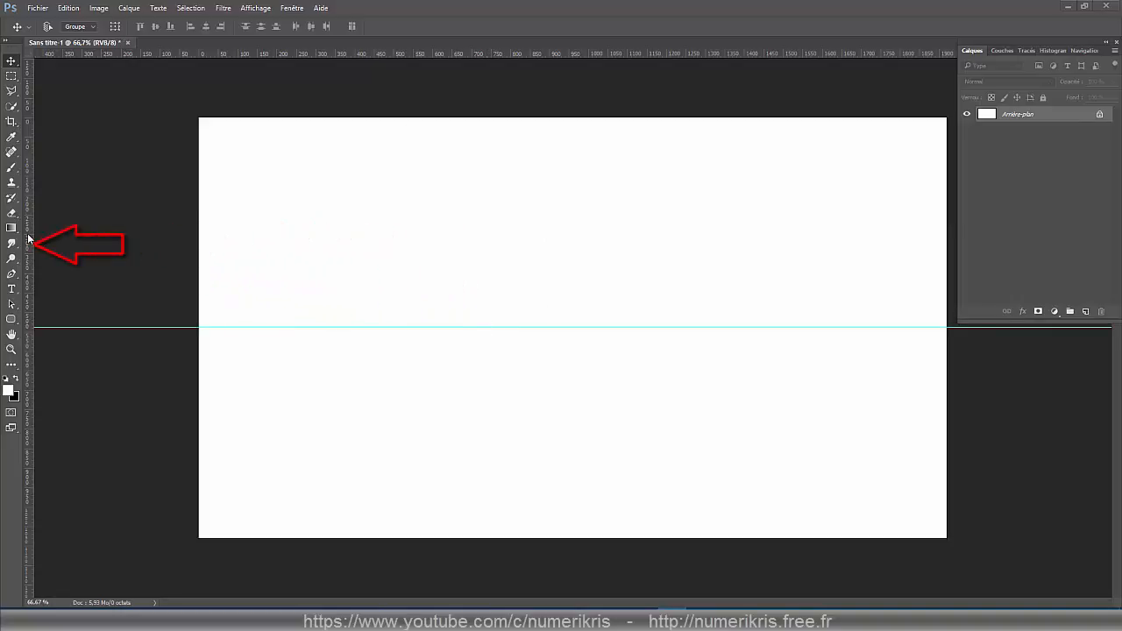
left_click_drag(28, 237, 571, 262)
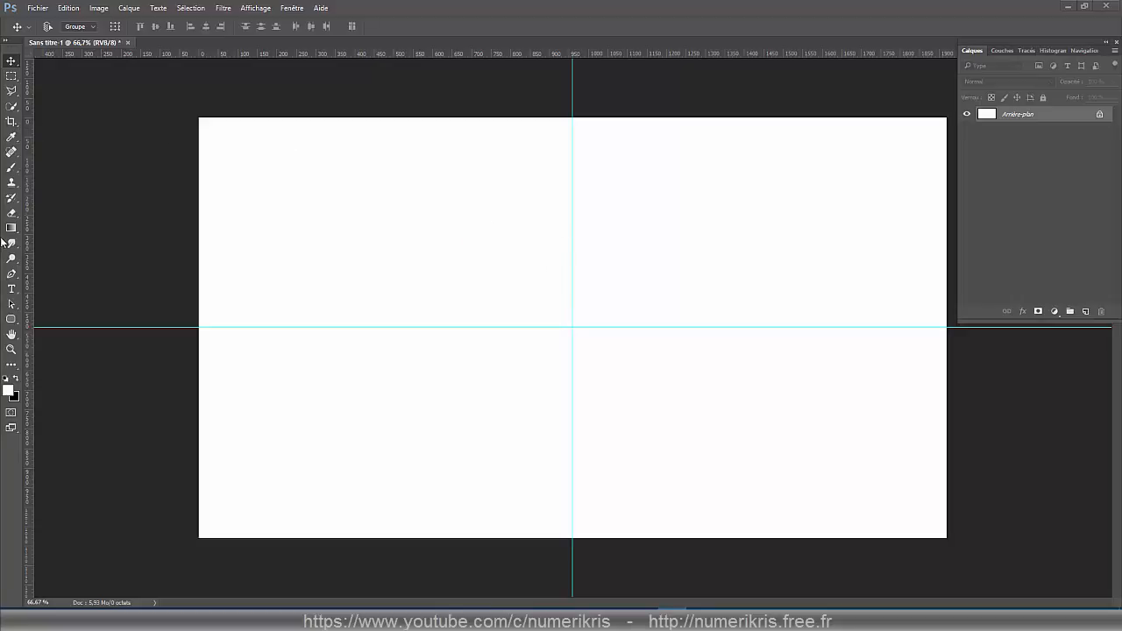
left_click(1087, 312)
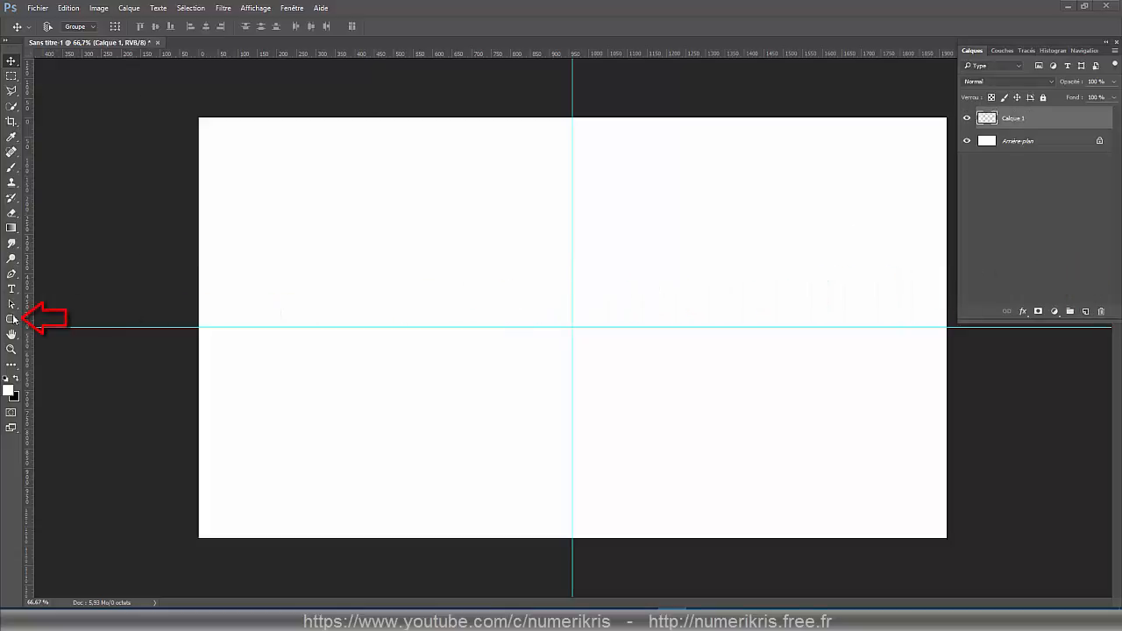
Set the Rounded Rectangle tool to Pixels mode with a 200 px radius, unconstrained and drawing from the centre
left_click(12, 319)
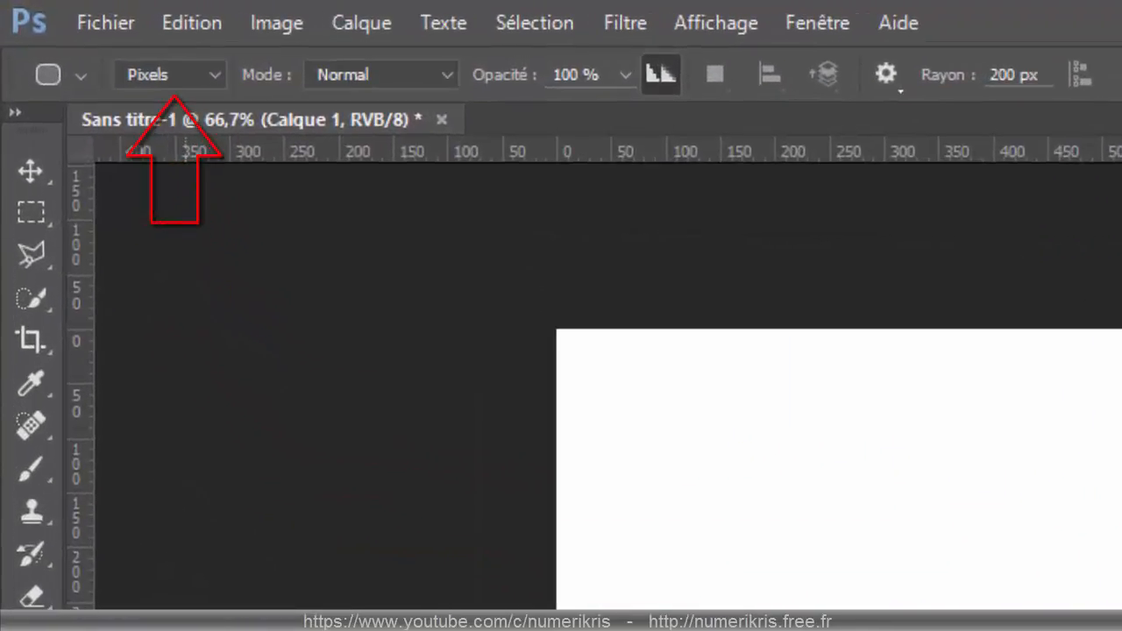
left_click(214, 72)
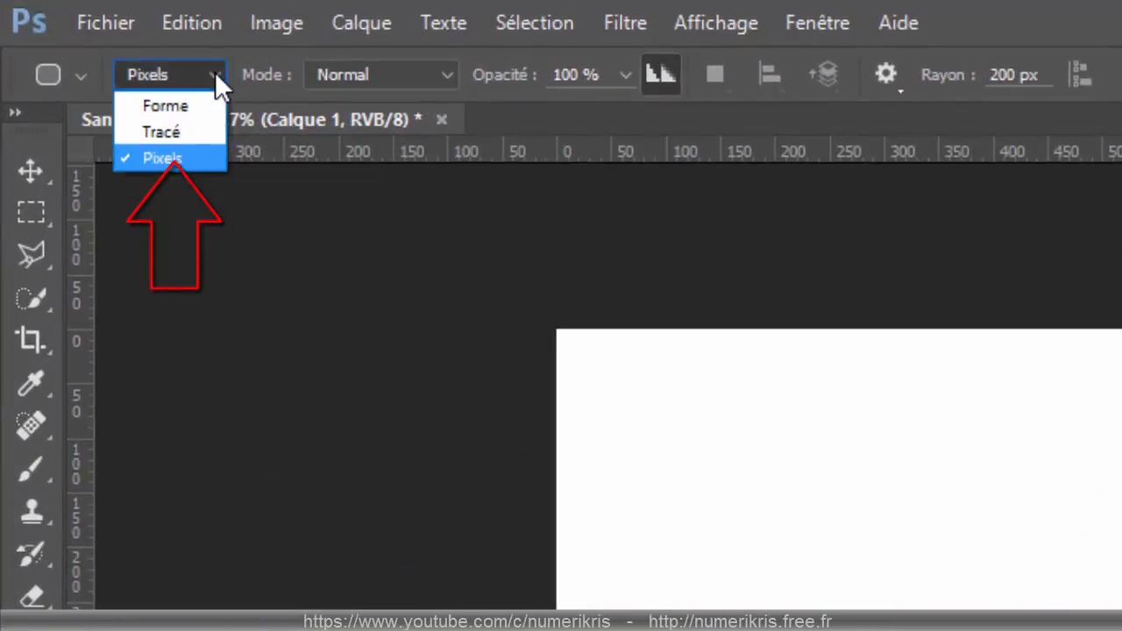
left_click(190, 156)
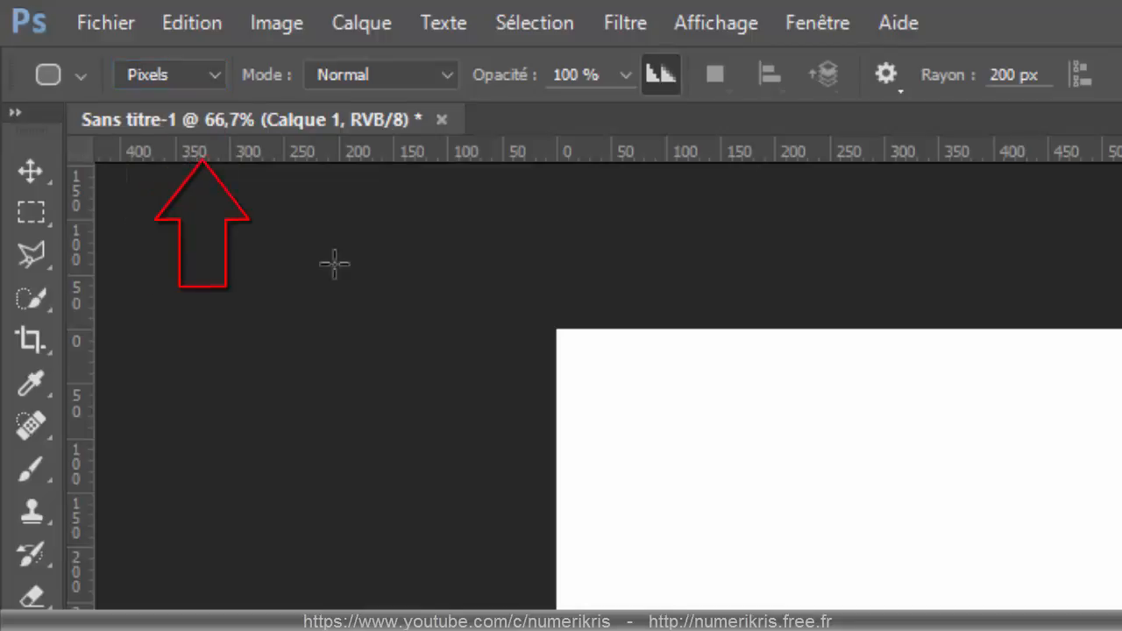
left_click(956, 75)
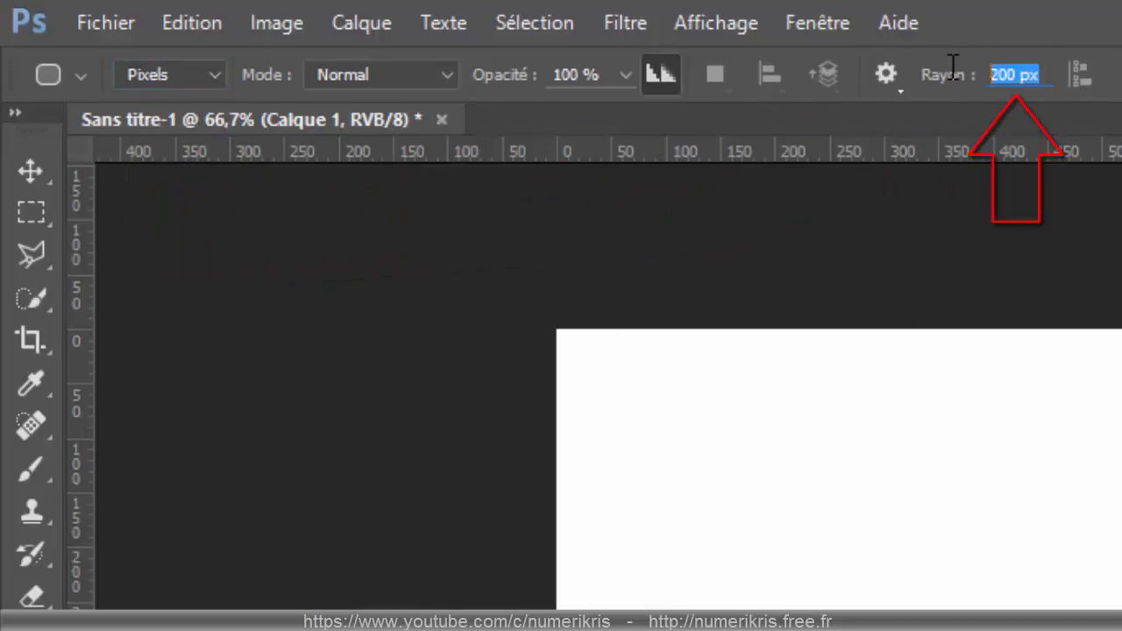
type("200")
key("Return")
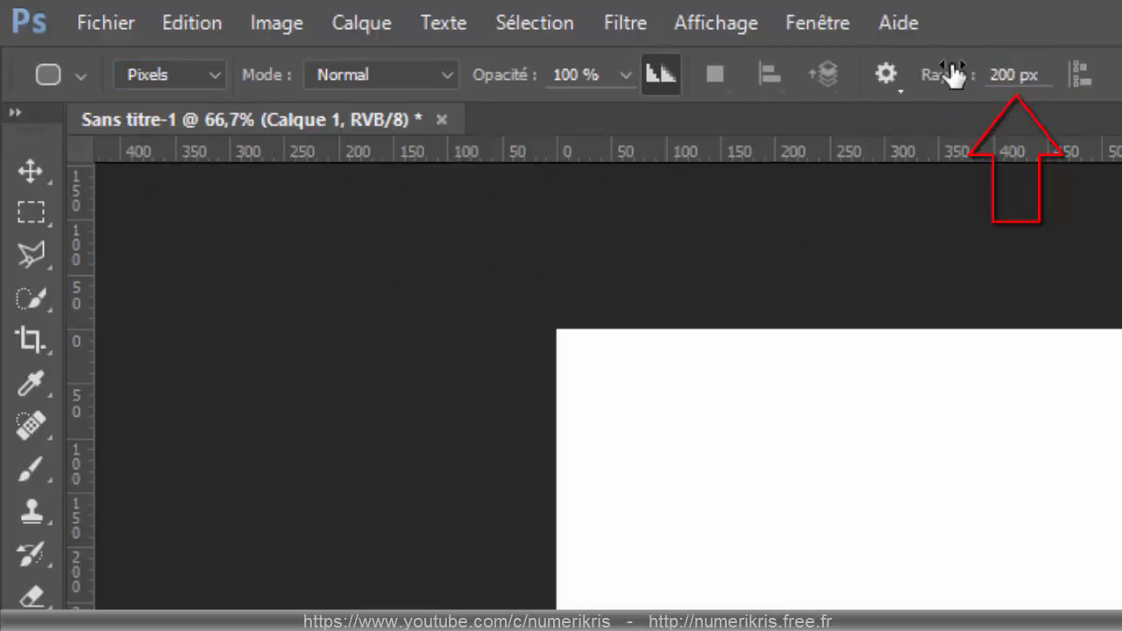
left_click(889, 80)
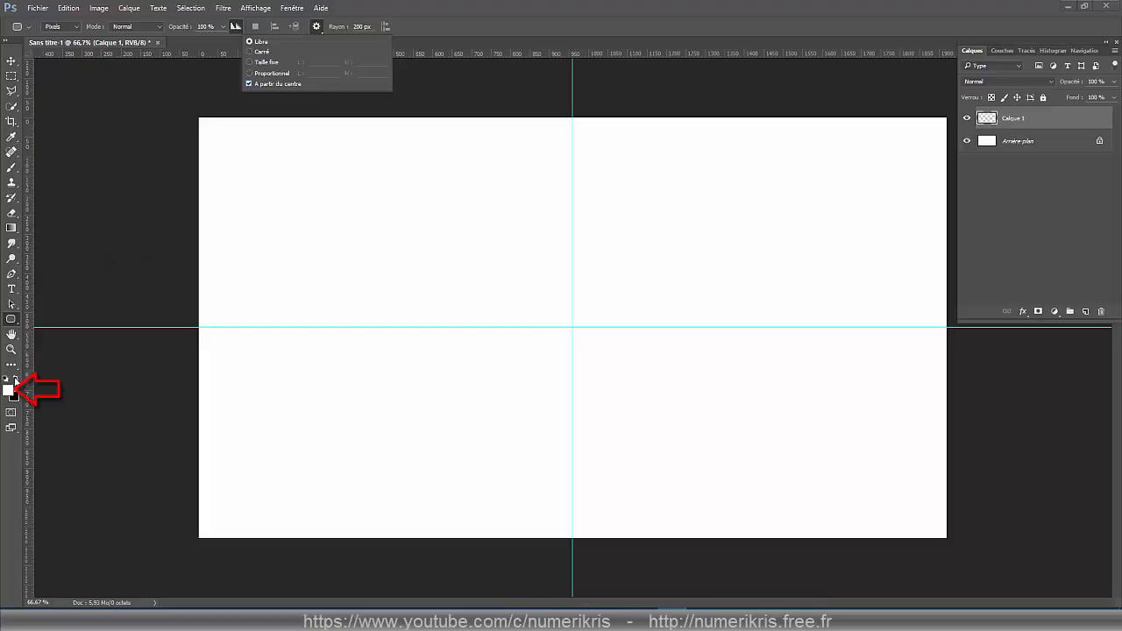
Make black the foreground colour and draw a rounded rectangle about 1540 × 350 px centred on the guide intersection
left_click(14, 379)
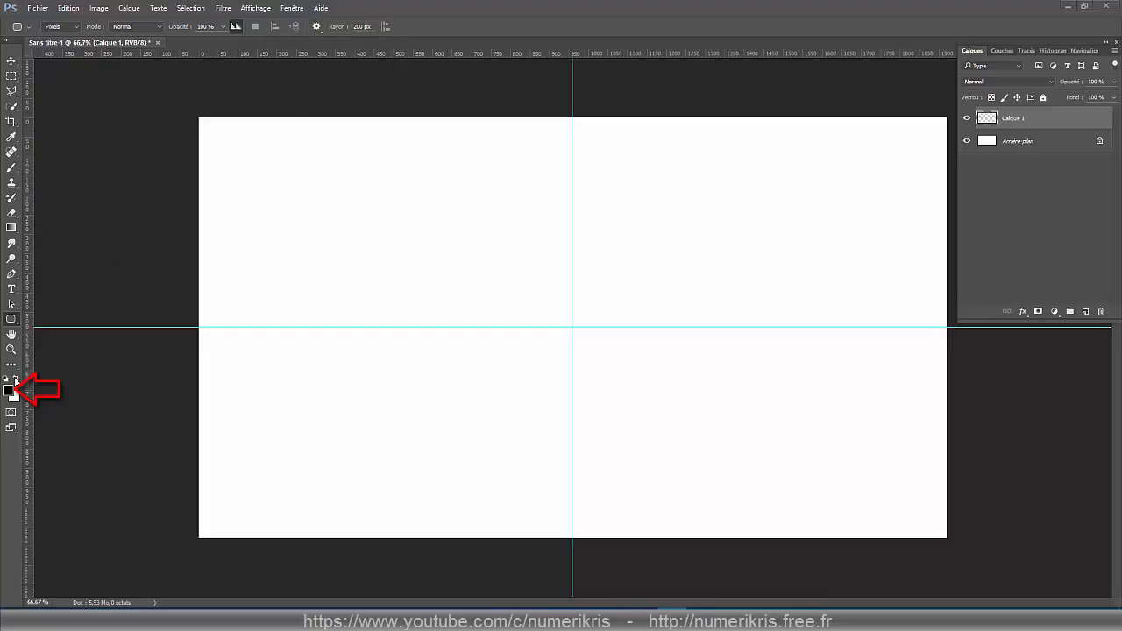
left_click(14, 379)
left_click(14, 379)
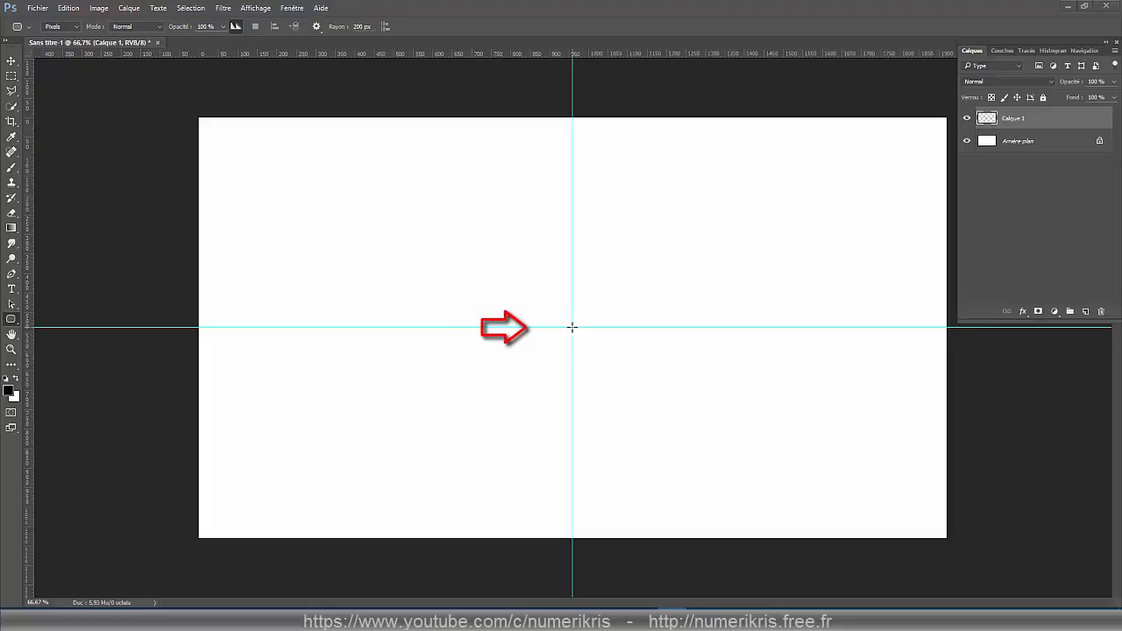
mouse_move(571, 327)
left_mouse_down()
mouse_move(399, 273)
mouse_move(280, 253)
mouse_move(266, 271)
mouse_move(281, 260)
mouse_move(271, 258)
left_mouse_up()
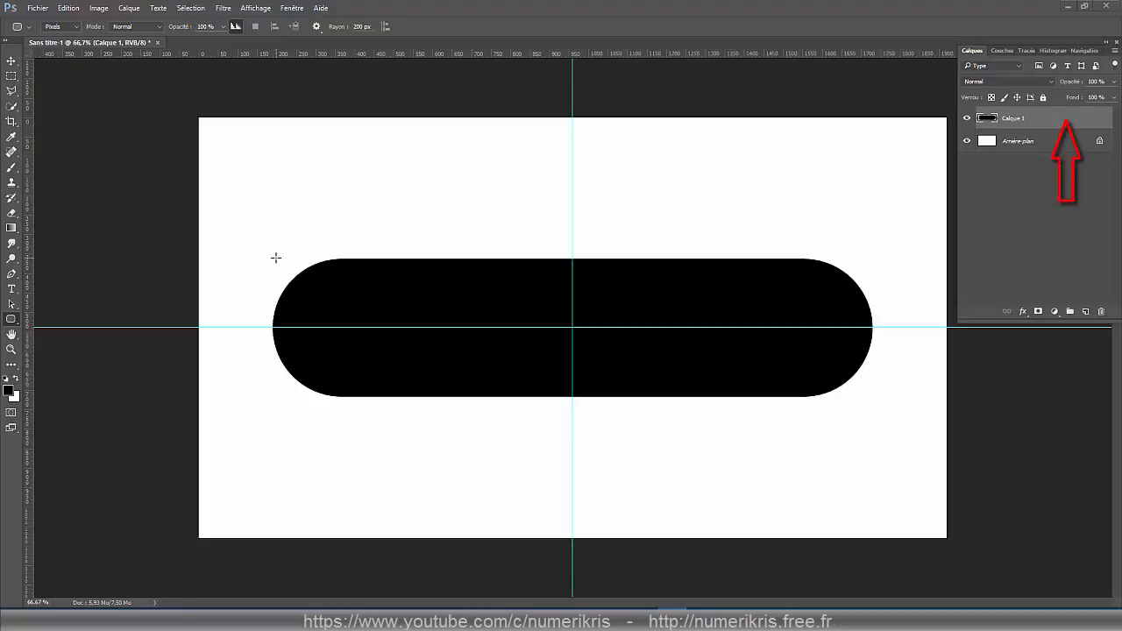
Add a gradient overlay (Incrustation en dégradé) with the Linear style to the rounded rectangle's layer
double_click(1039, 120)
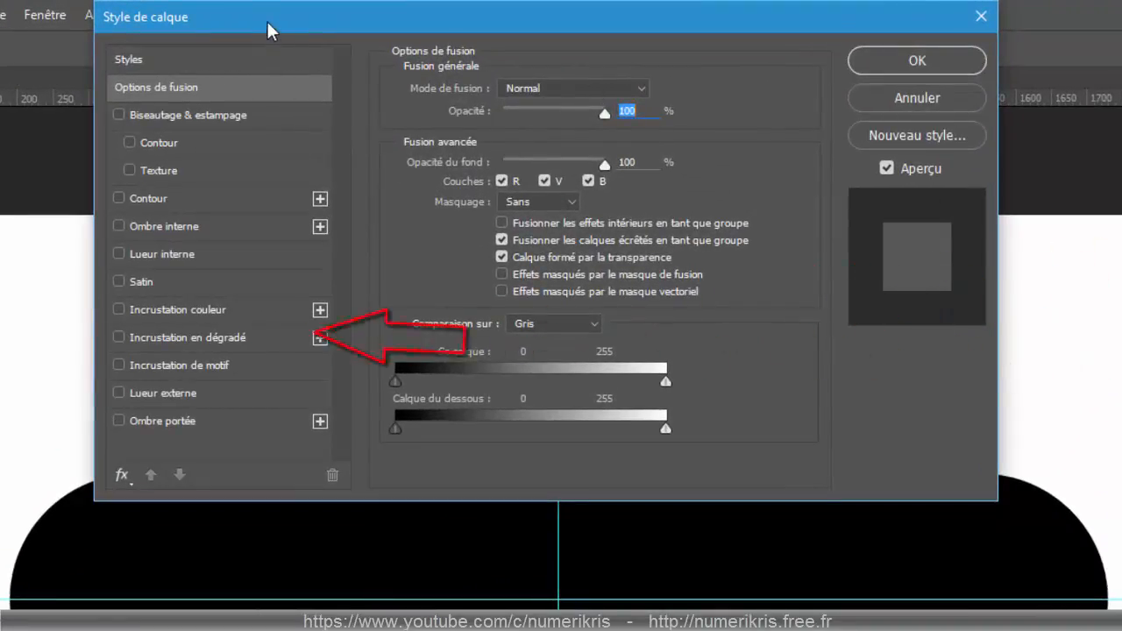
left_click(200, 336)
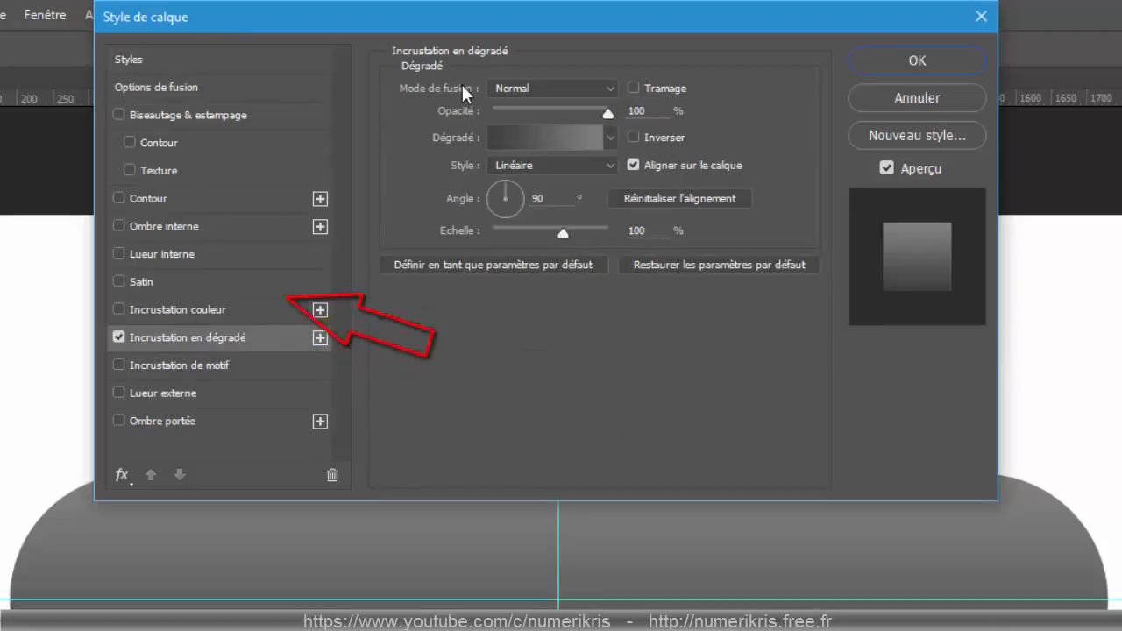
left_click(613, 161)
left_click(600, 185)
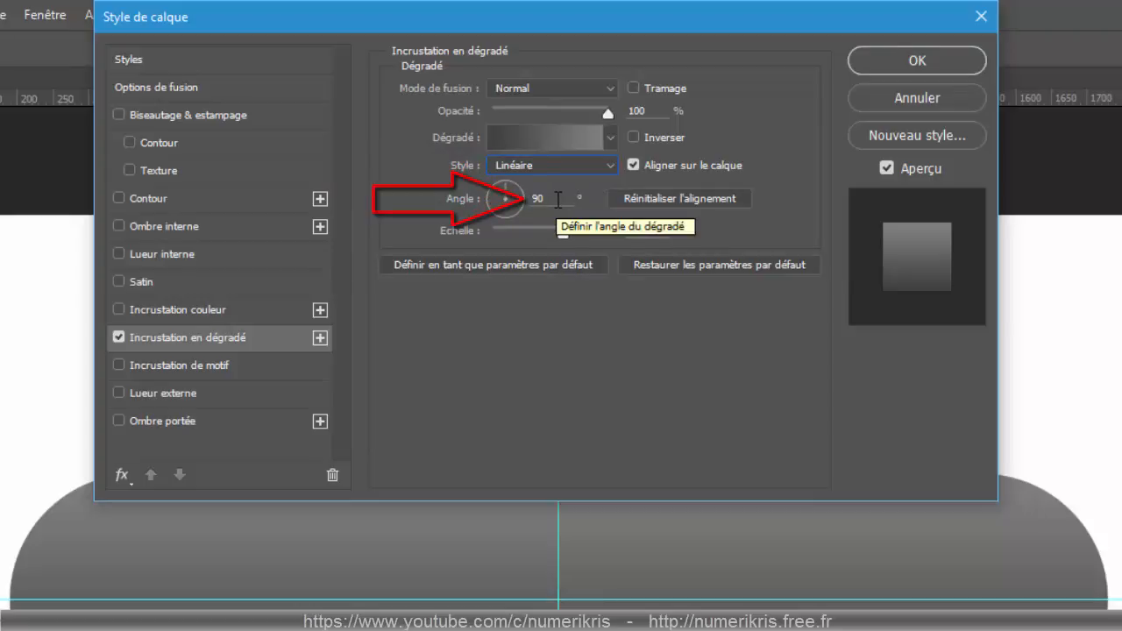
Set the overlay gradient's end stop at 100% to a neutral grey with 50% brightness
left_click(519, 140)
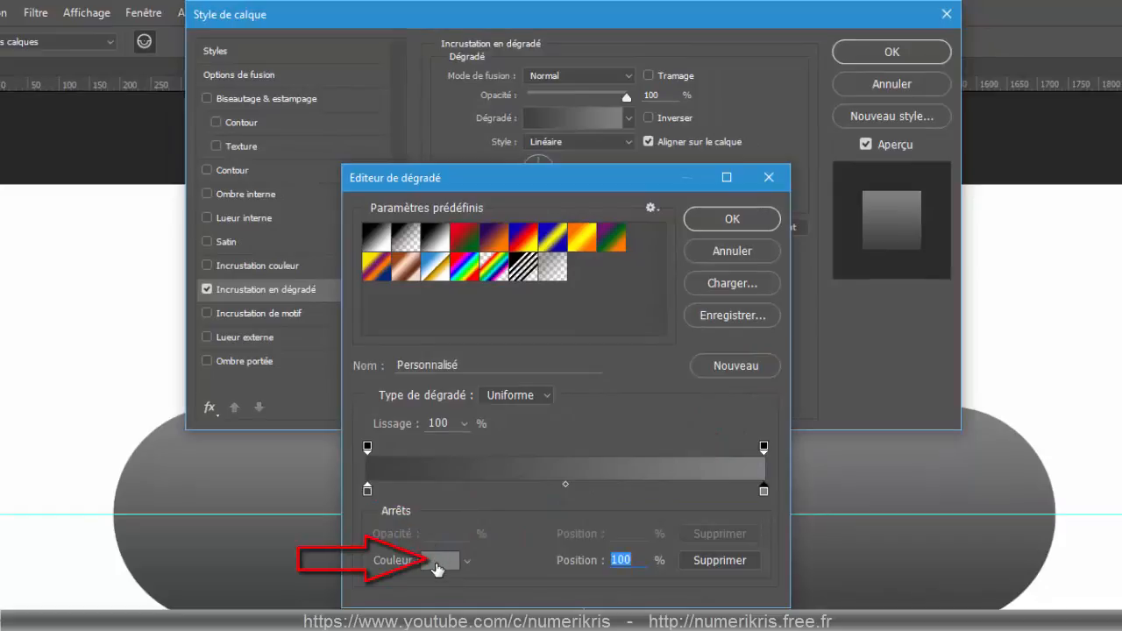
left_click(438, 561)
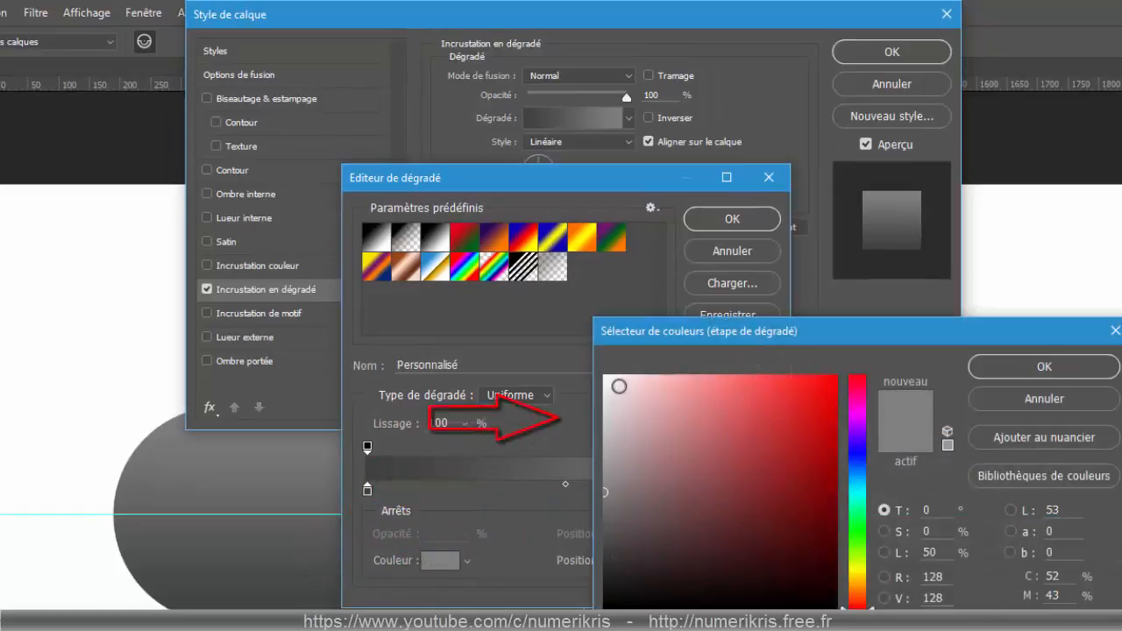
left_click(605, 378)
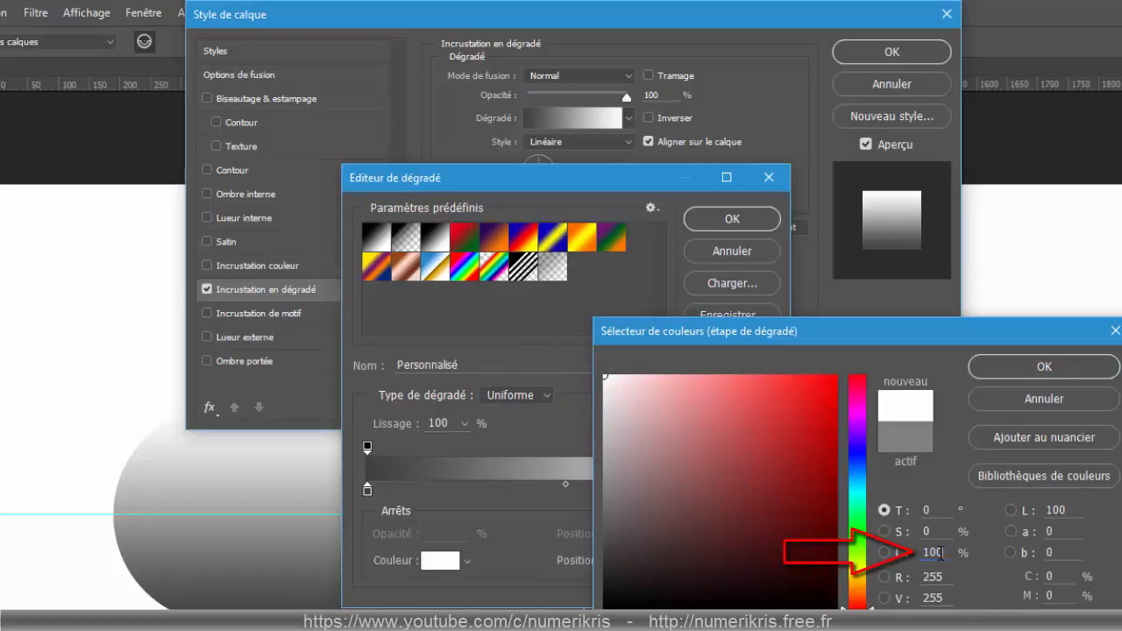
left_click_drag(941, 553, 918, 553)
type("50")
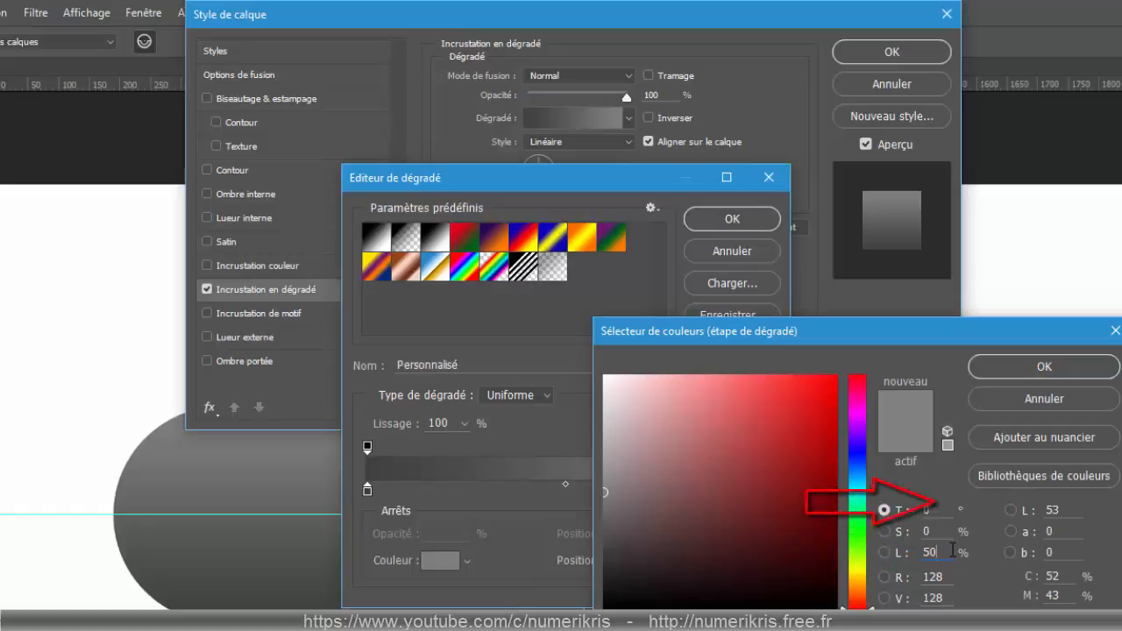
left_click(1044, 366)
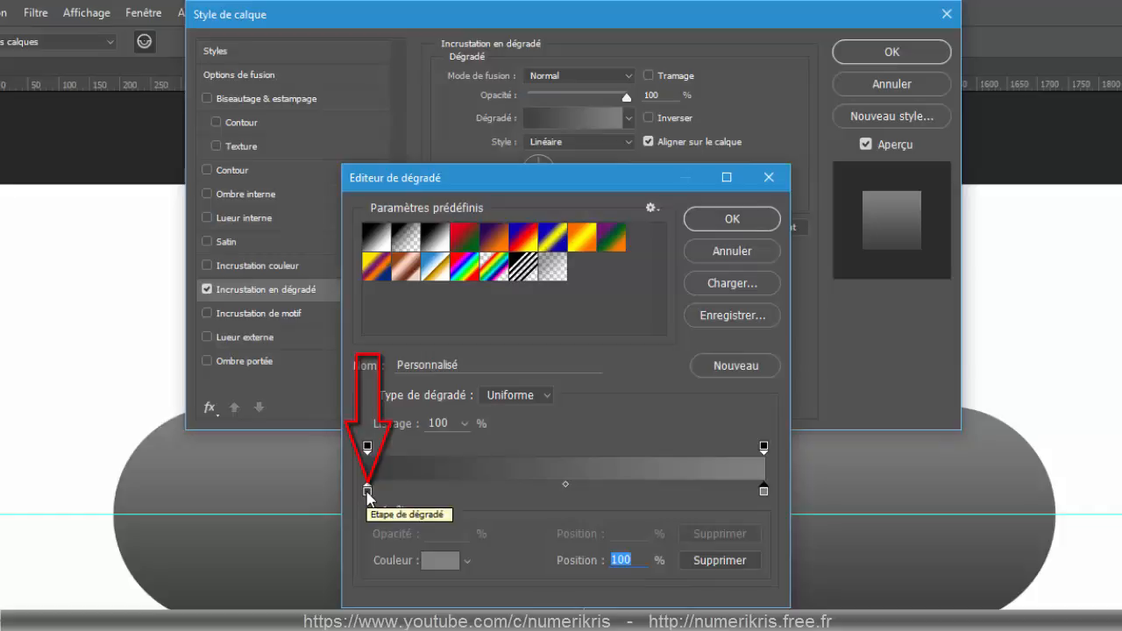
Set the gradient's start stop at 0% to black and accept the edited gradient
left_click(367, 493)
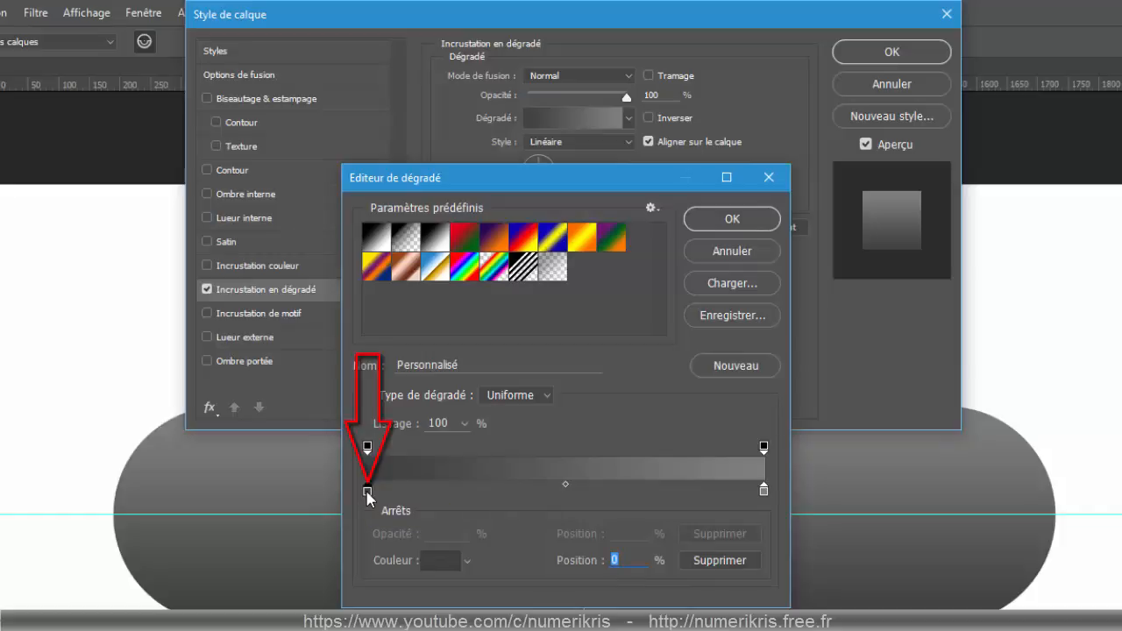
left_click(436, 568)
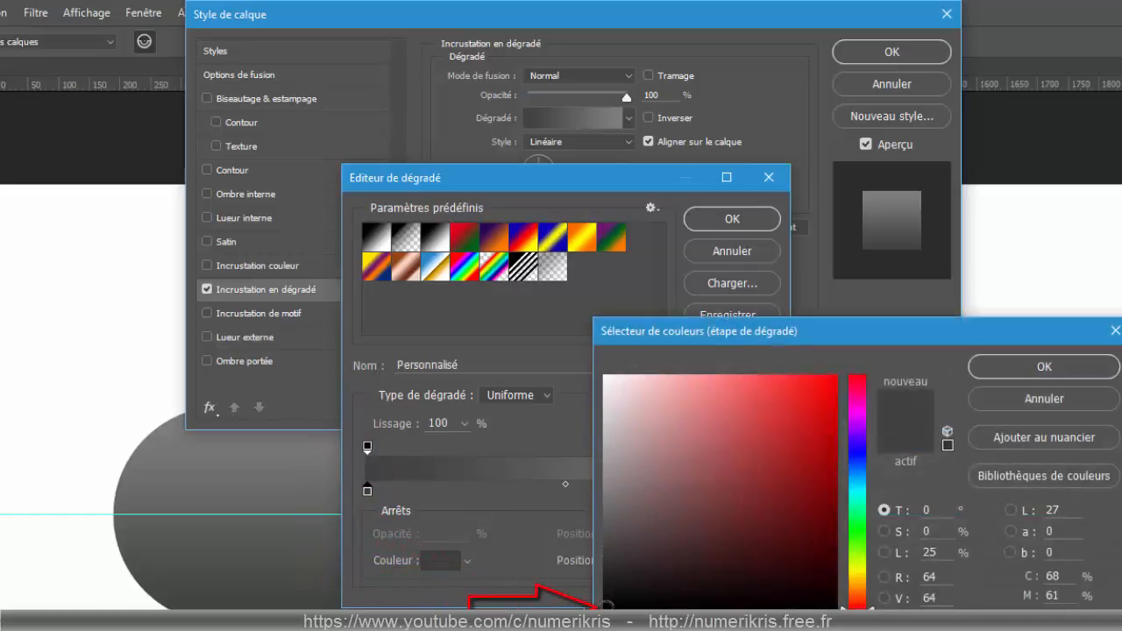
left_click(603, 607)
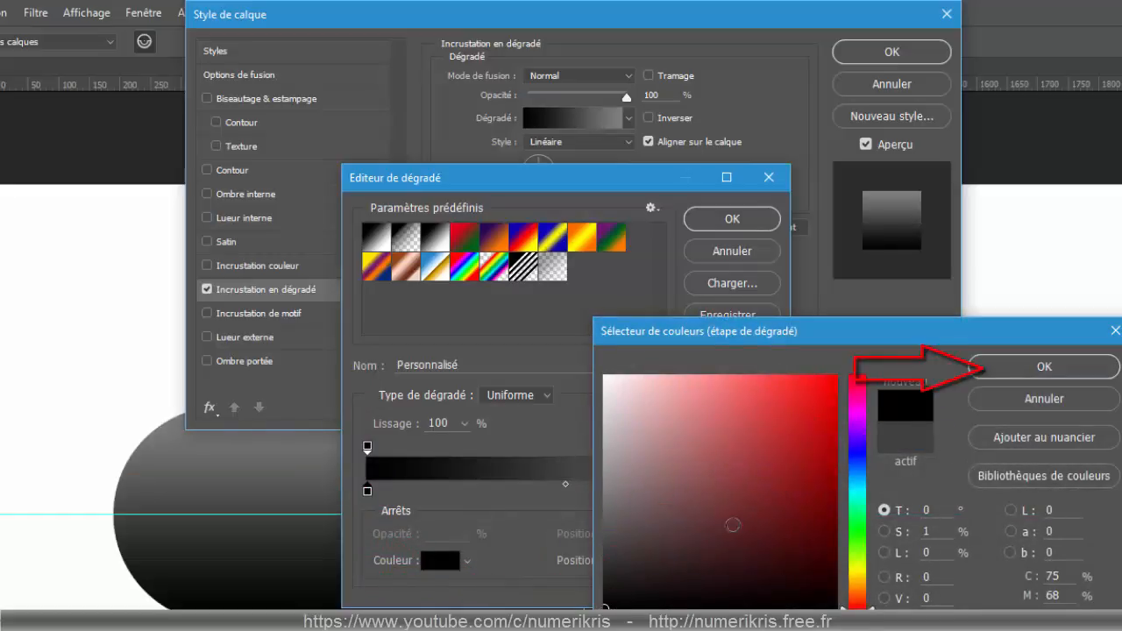
left_click(980, 379)
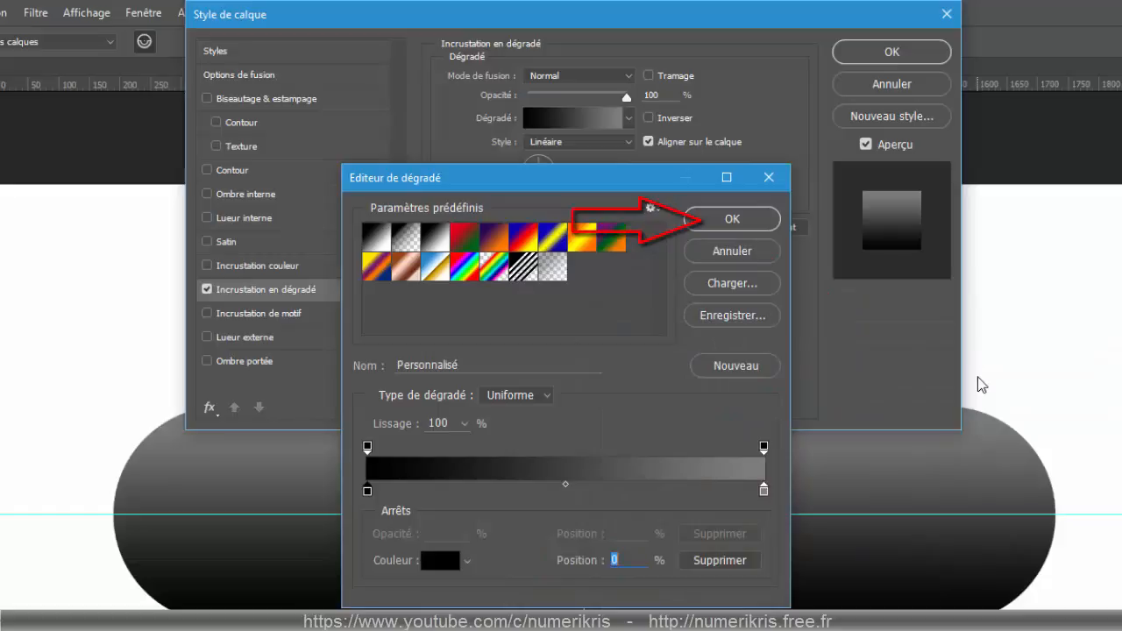
left_click(721, 220)
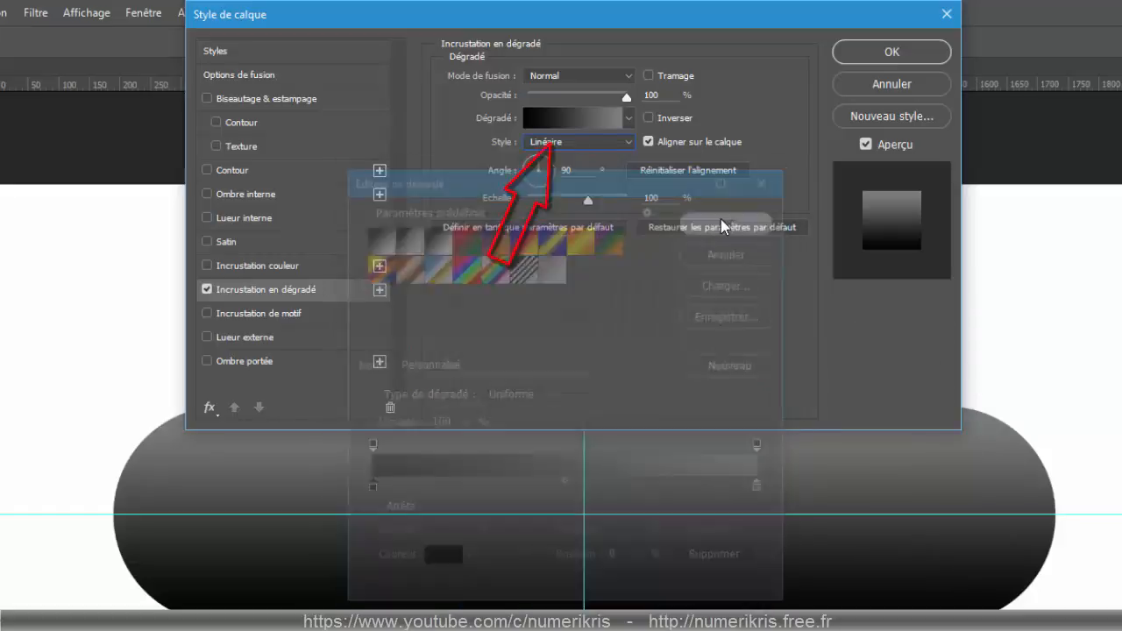
Add an 8 px stroke (Contour) positioned outside (Extérieur) the rounded shape, coloured neutral grey with 0% saturation and 50% brightness
left_click(240, 172)
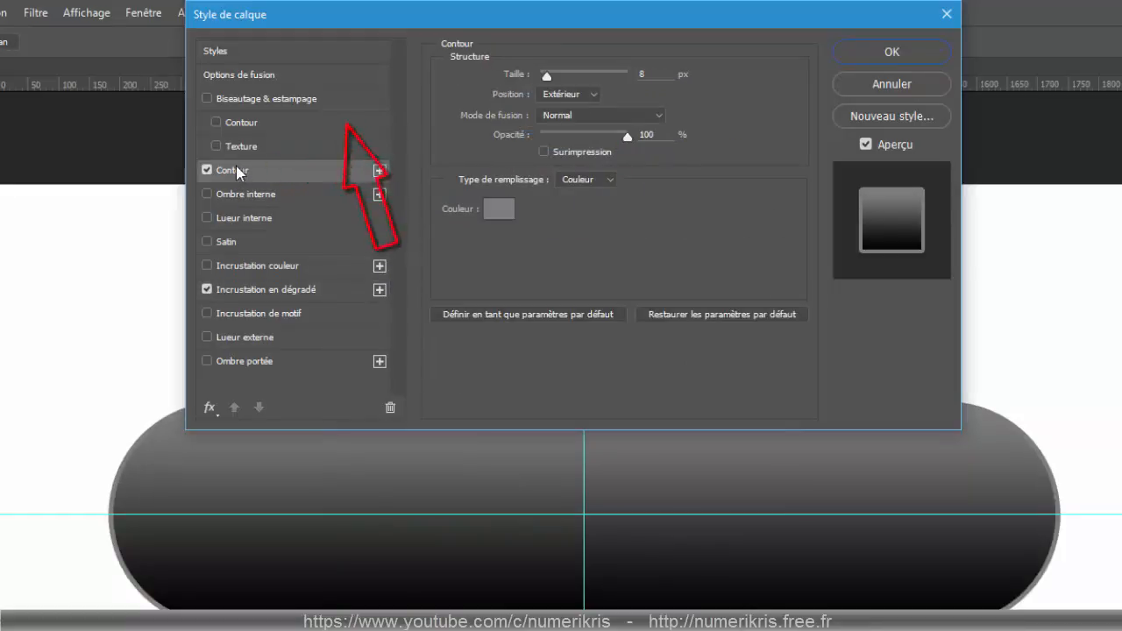
left_click(495, 210)
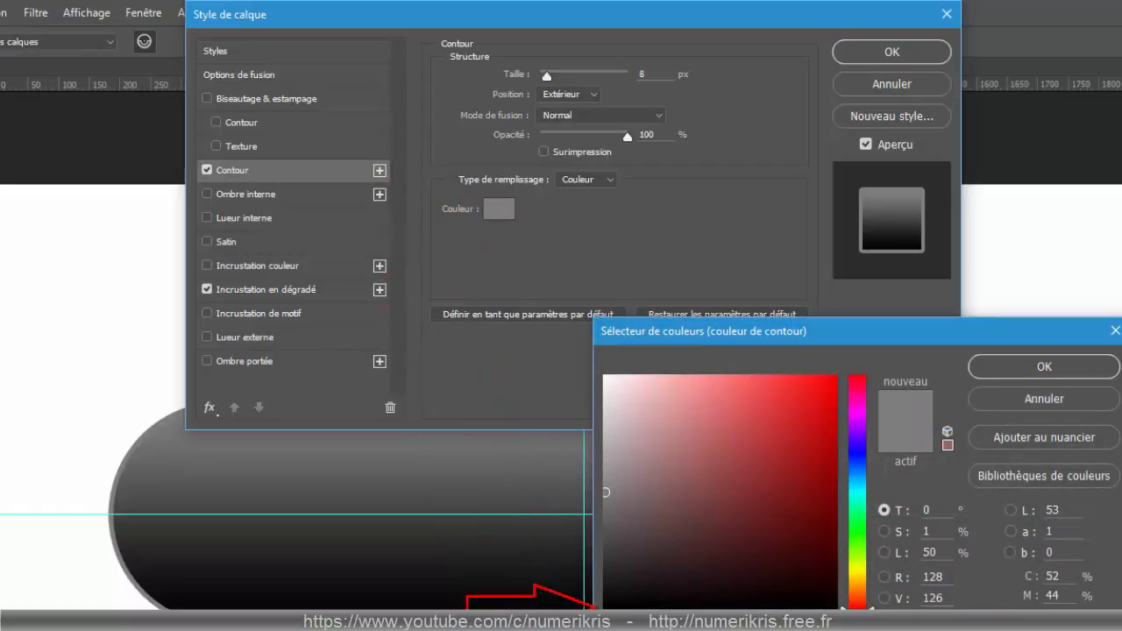
left_click(603, 606)
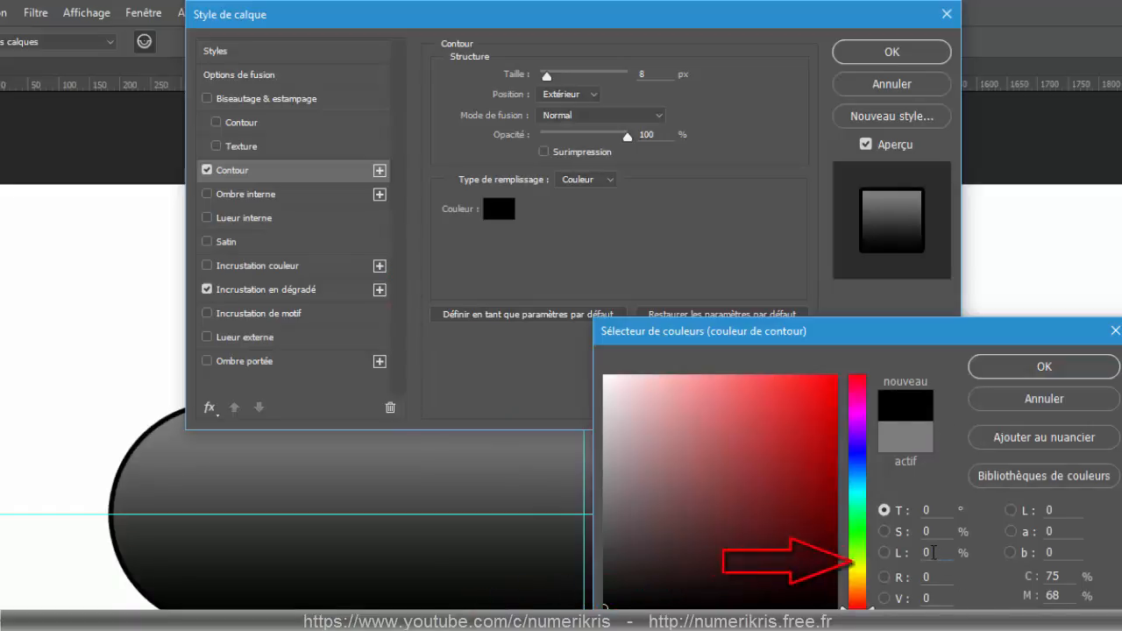
left_click(919, 552)
type("50")
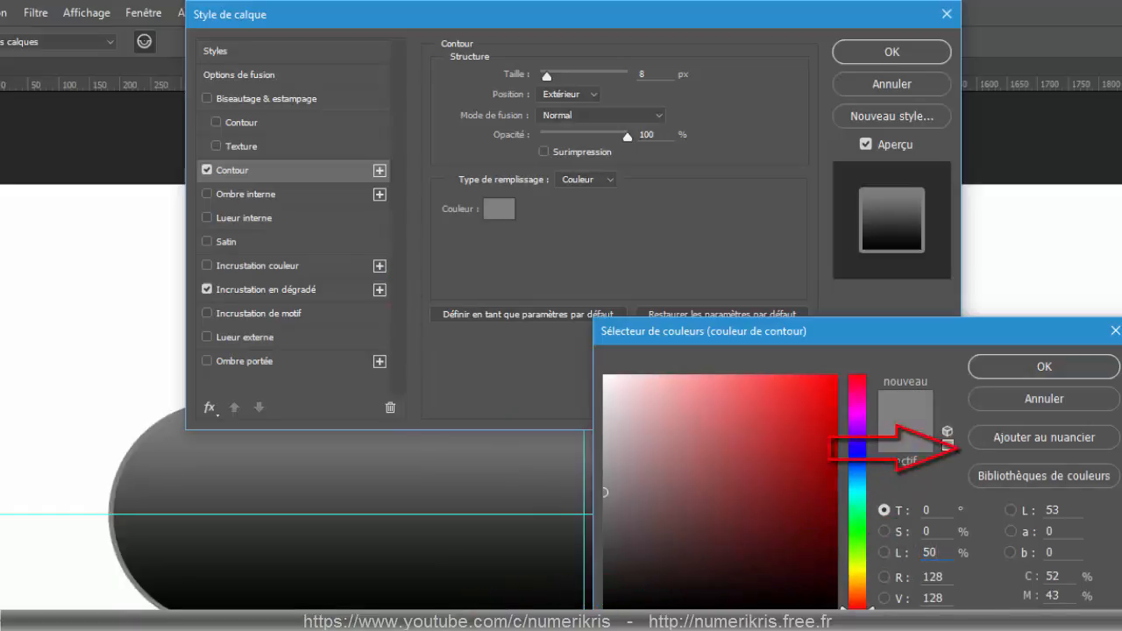
left_click(1027, 370)
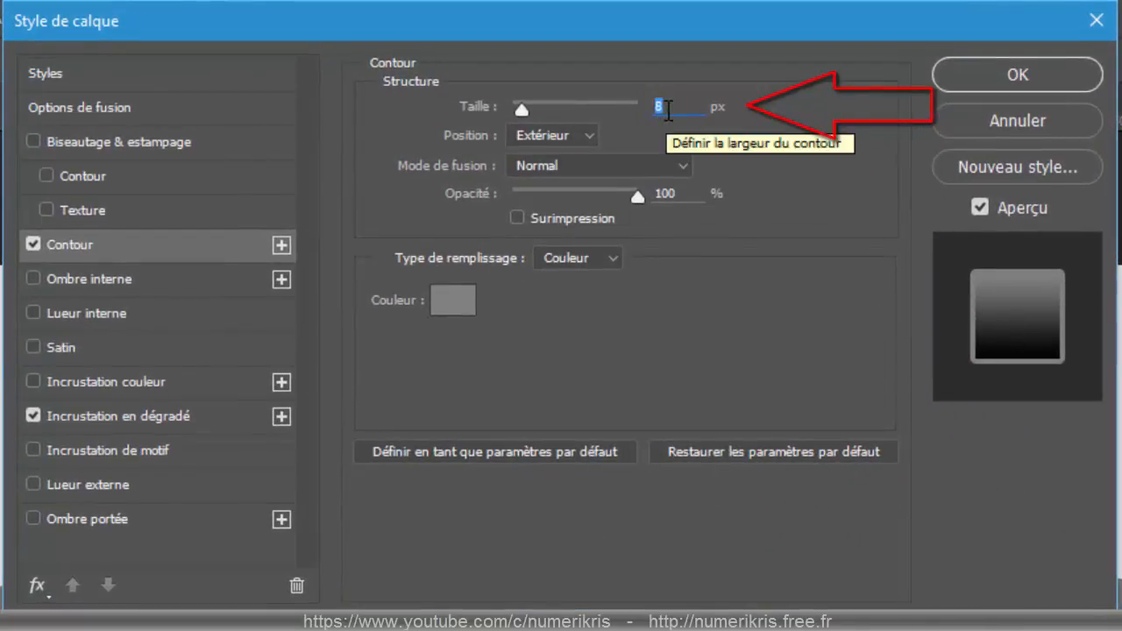
left_click(586, 136)
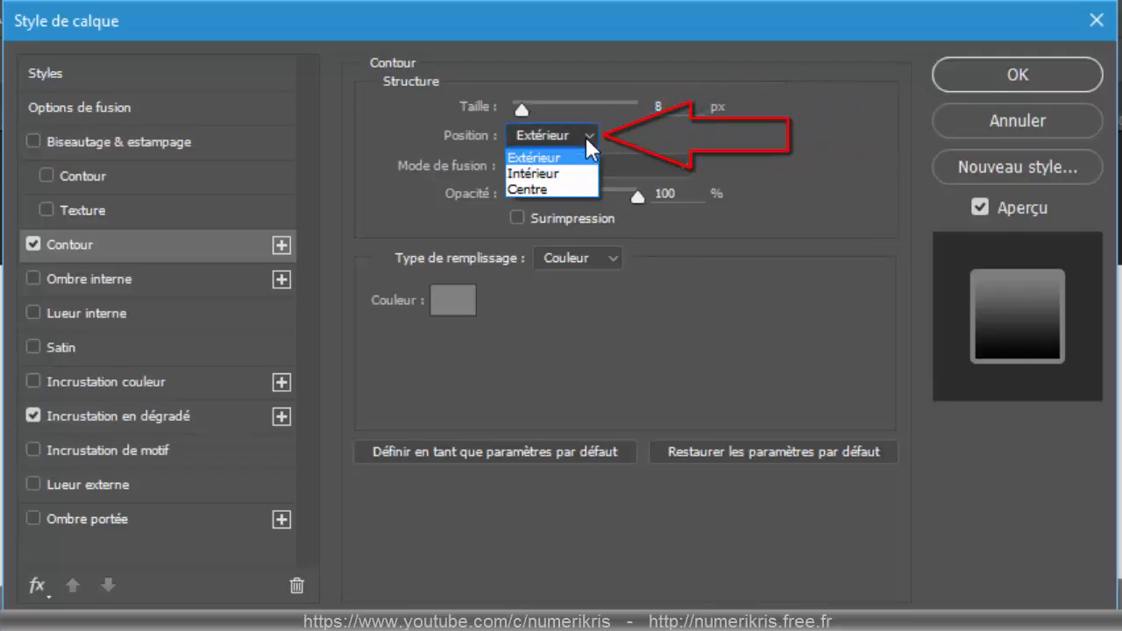
left_click(587, 157)
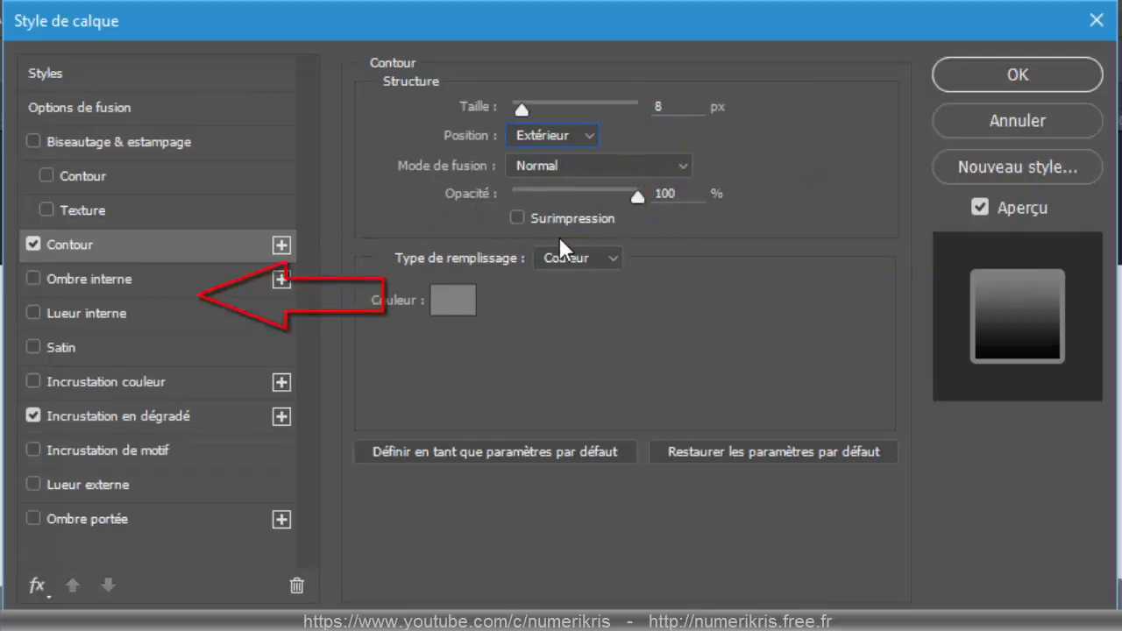
Add a white inner glow (Lueur interne) in Normal mode with 40% opacity and 35 px size, and accept the layer styles
left_click(86, 313)
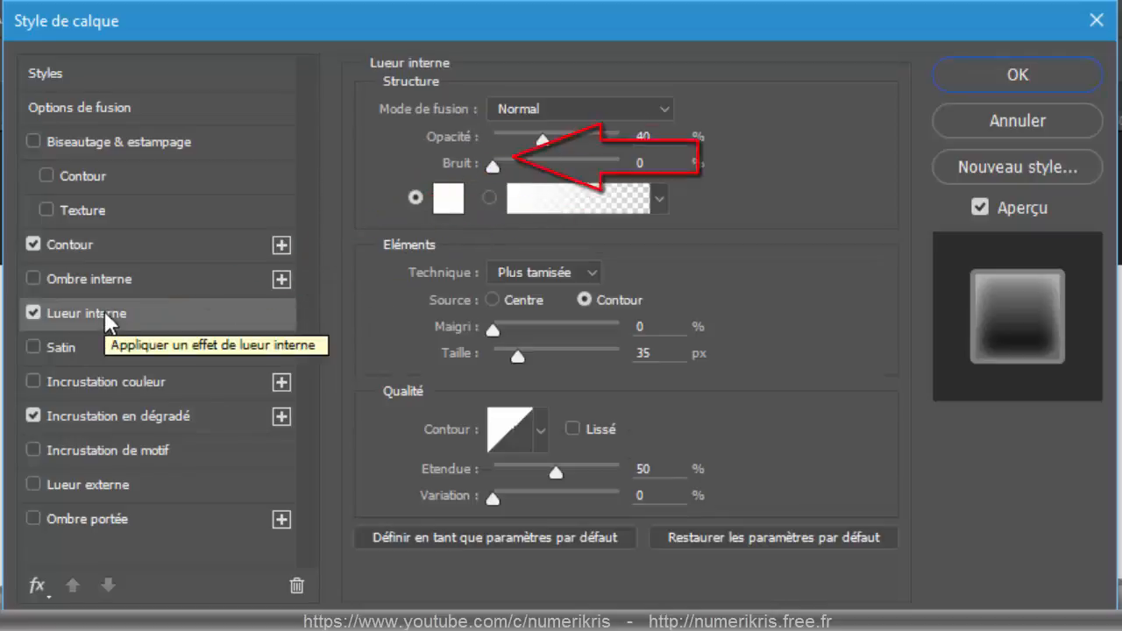
left_click(507, 106)
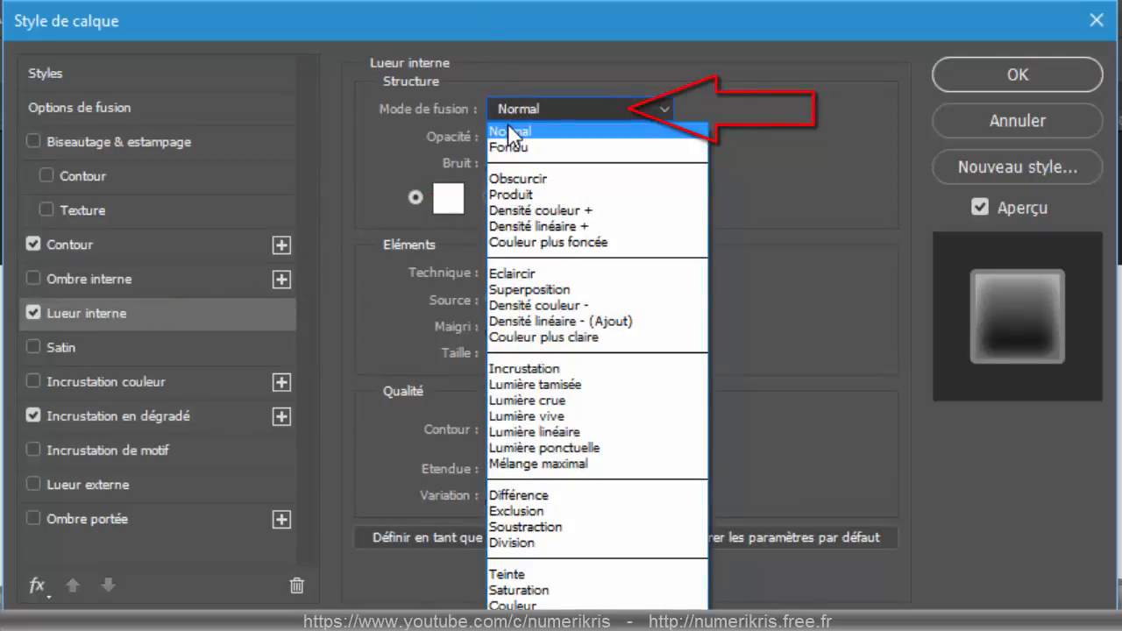
left_click(506, 128)
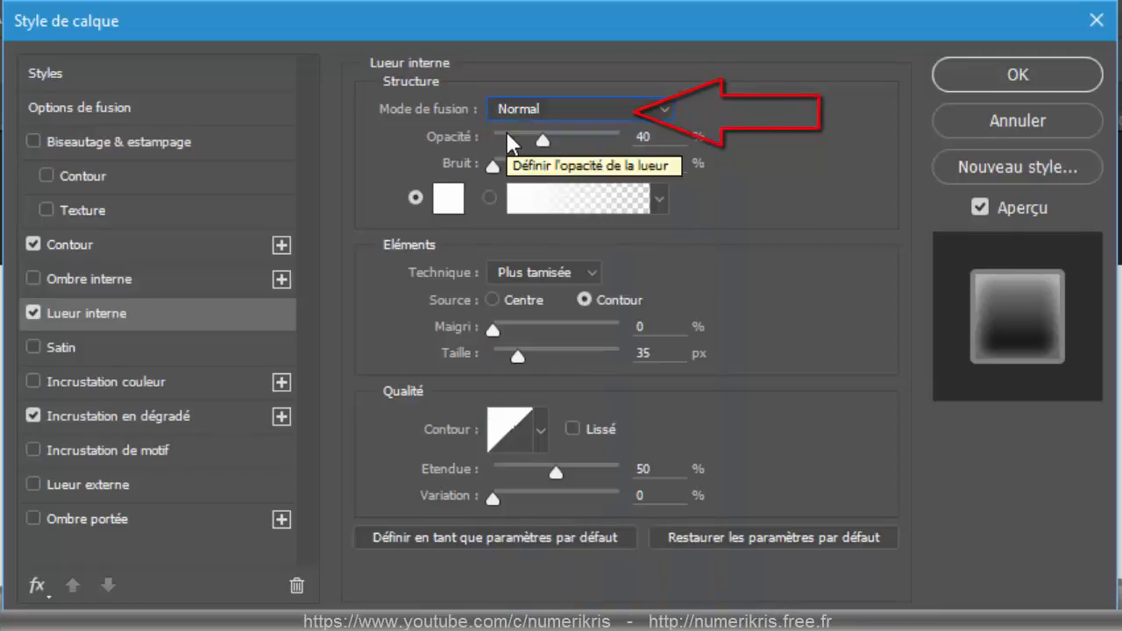
left_click(640, 137)
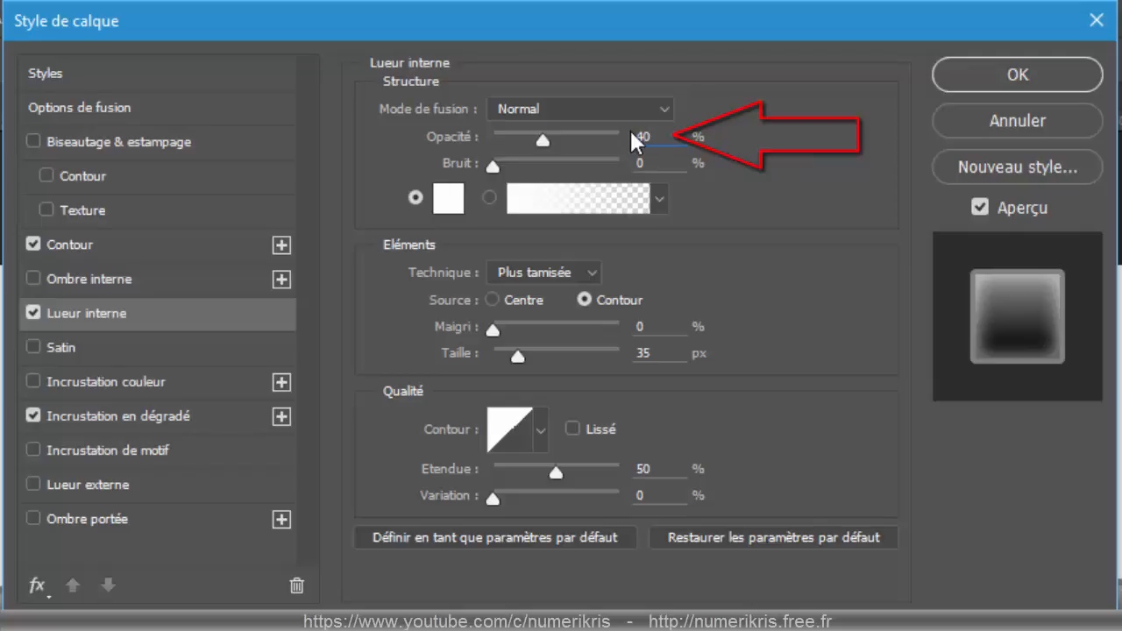
left_click(652, 353)
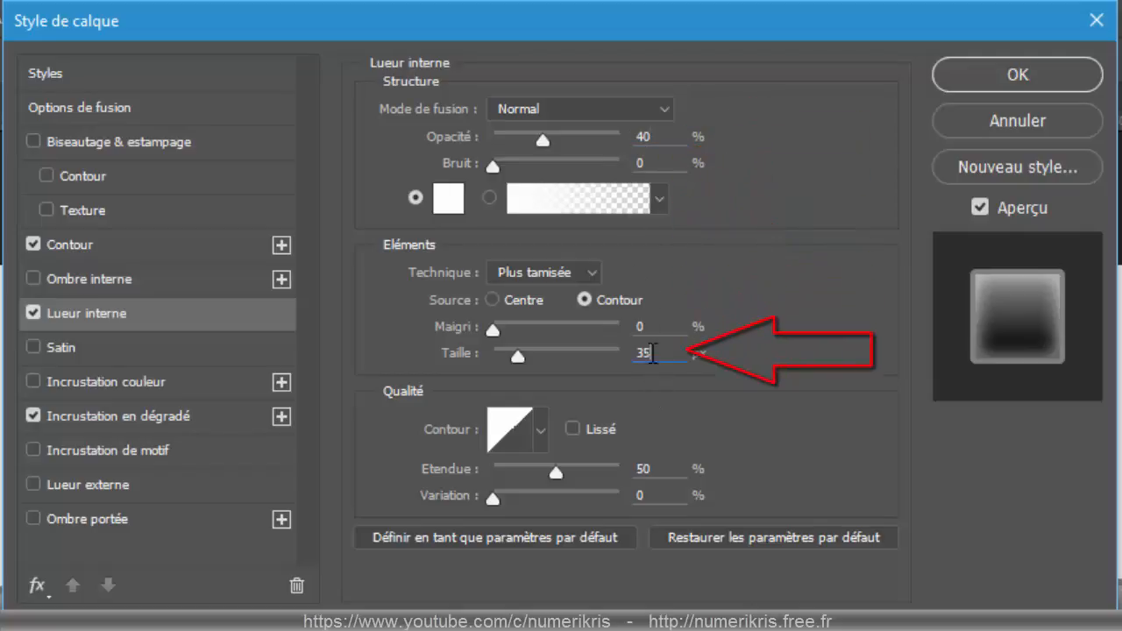
double_click(652, 353)
type("35")
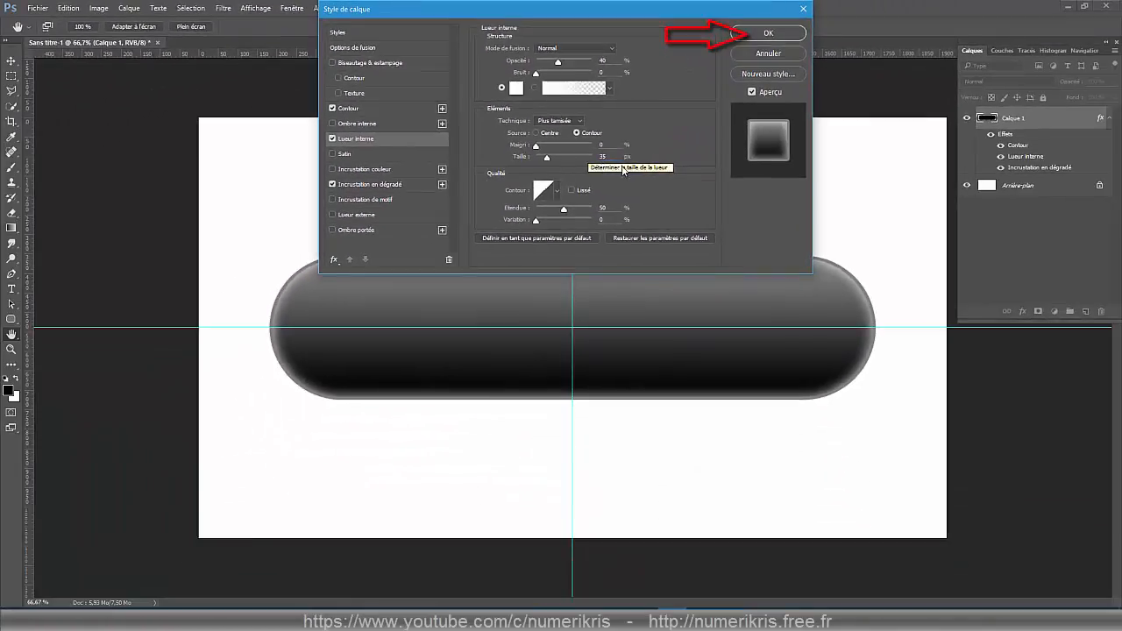
left_click(746, 39)
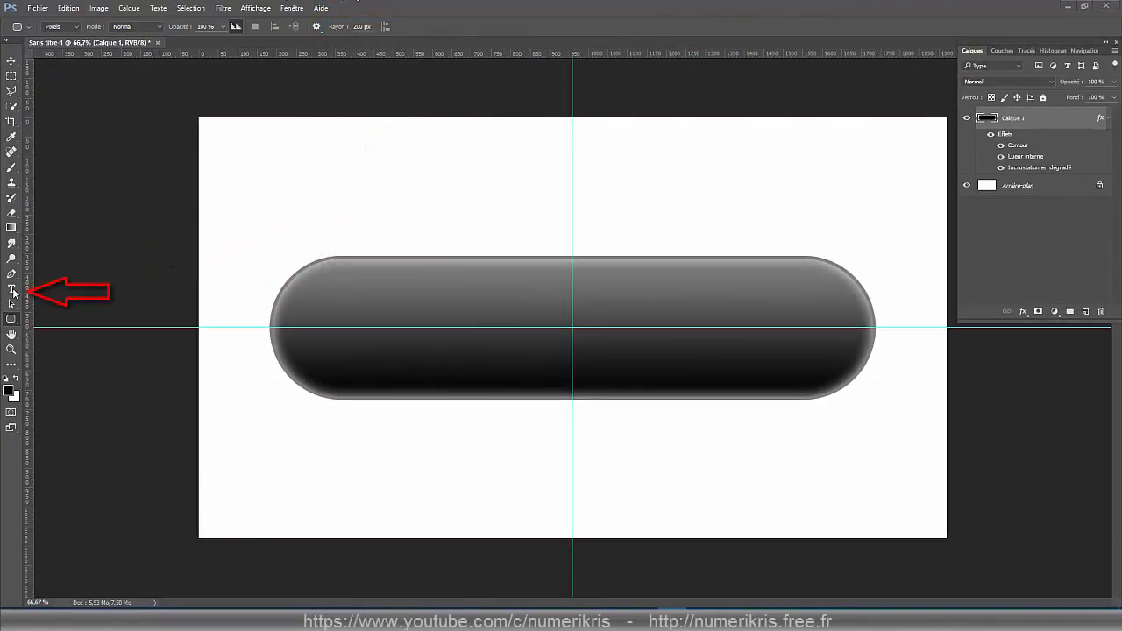
Add the white, centre-aligned text "PhotoshOpium" in Brush Script MT, starting from the guide intersection
left_click(13, 290)
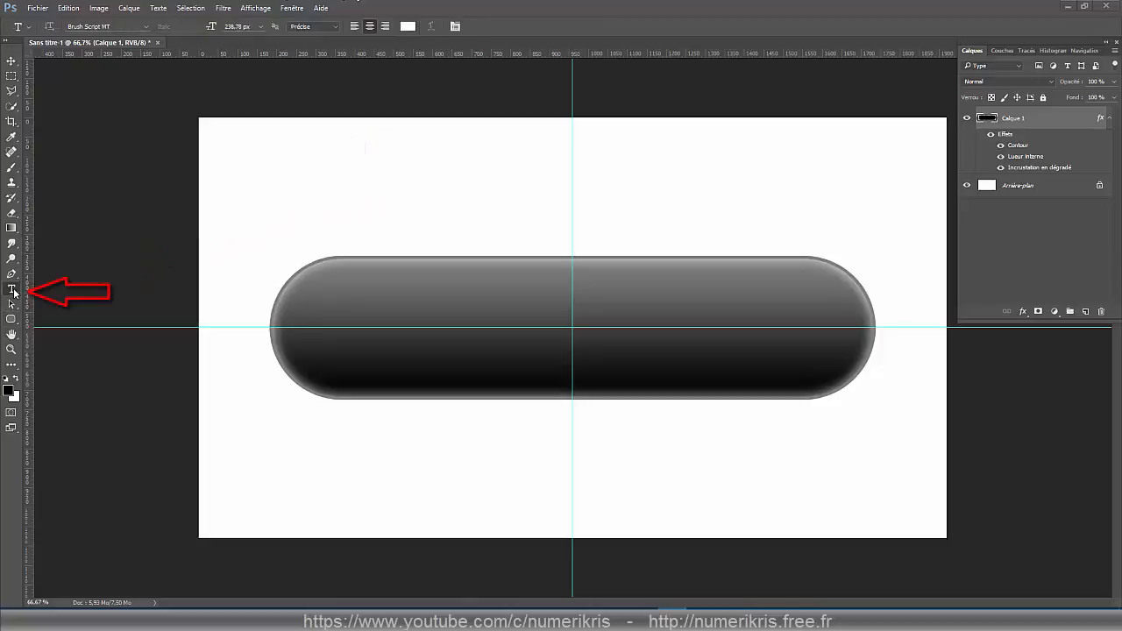
left_click(572, 326)
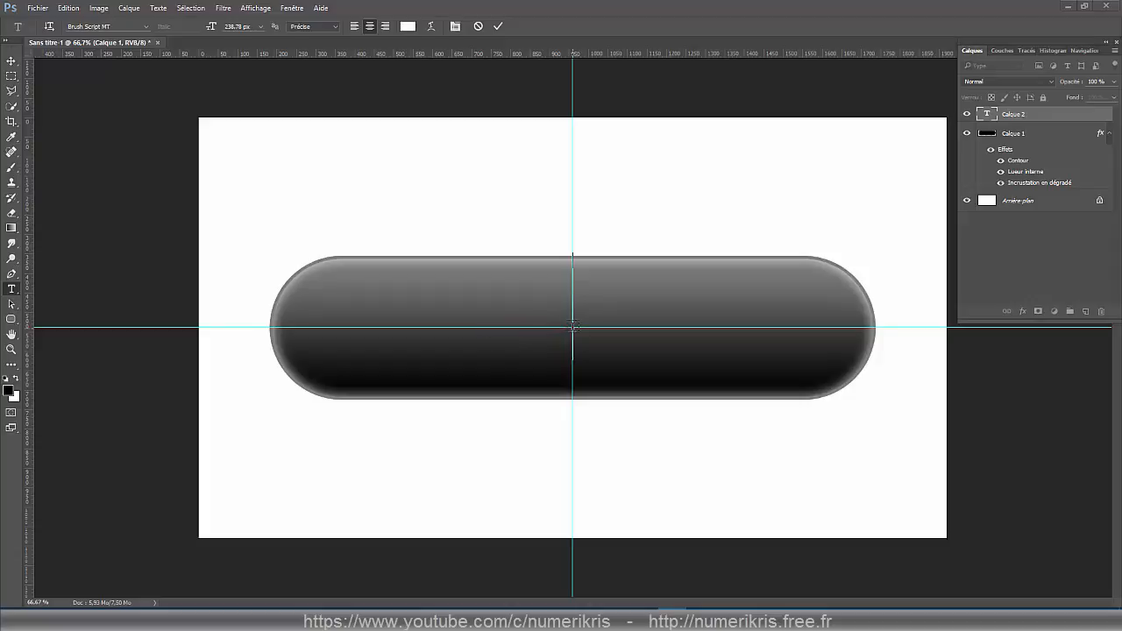
type("Photo")
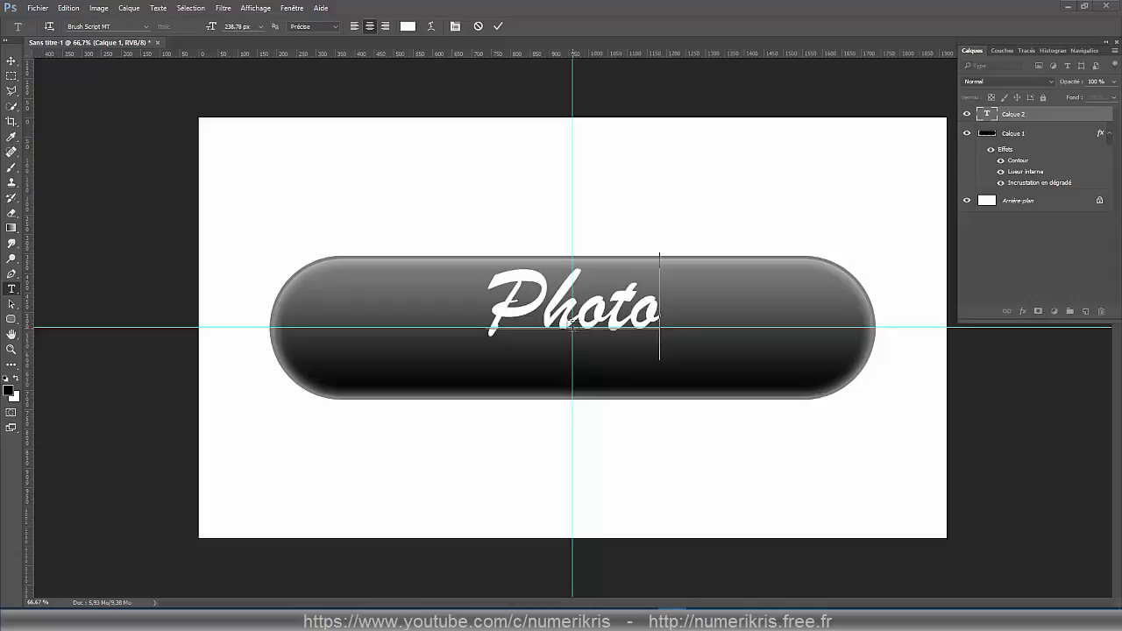
type("sh")
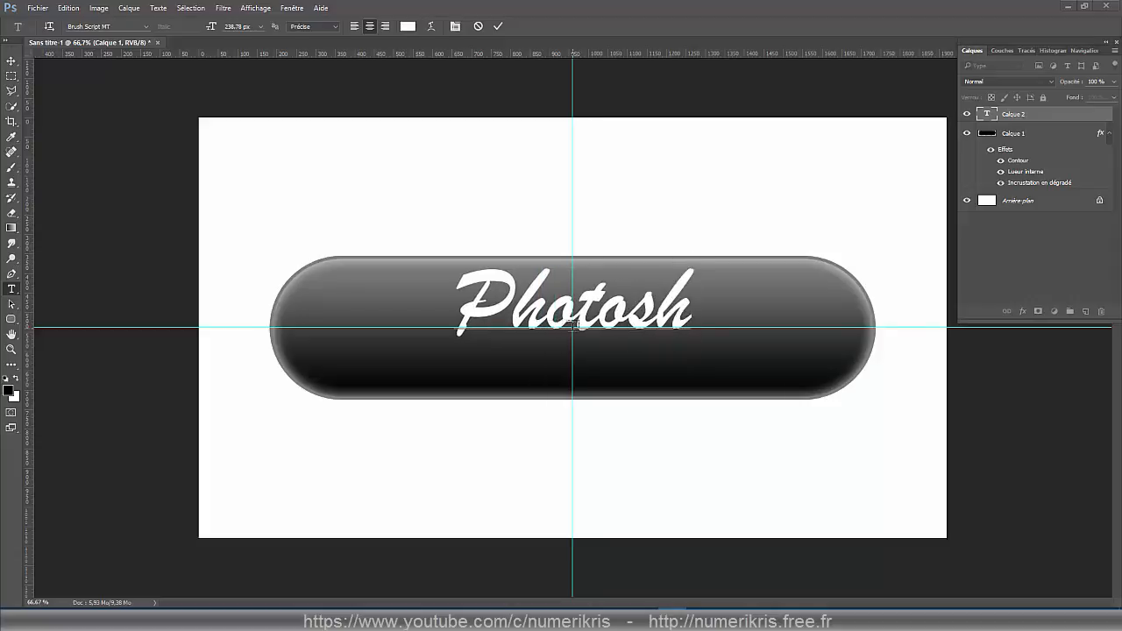
type("Opi")
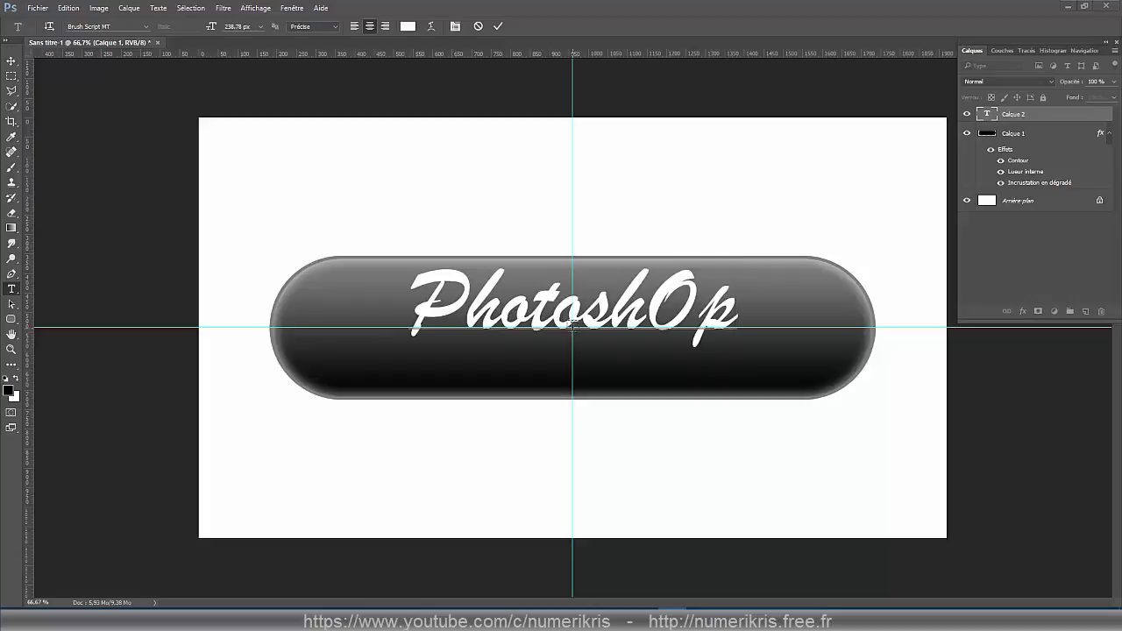
type("um")
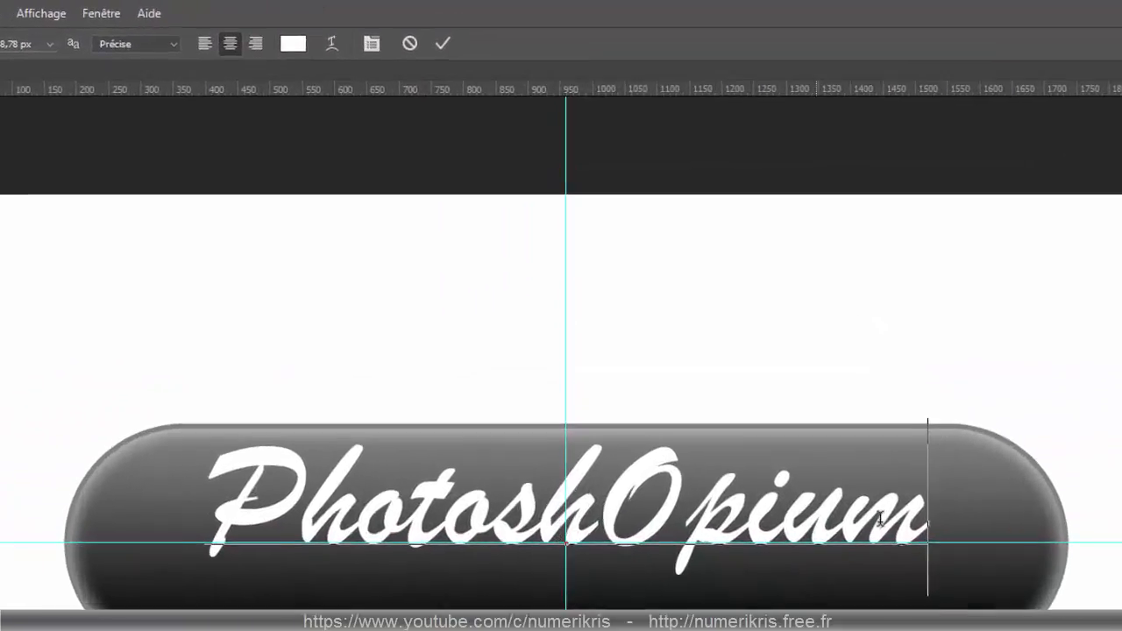
Select the whole "PhotoshOpium" text and display the character settings (Caractère) in the empty area above it
left_click_drag(935, 517, 202, 495)
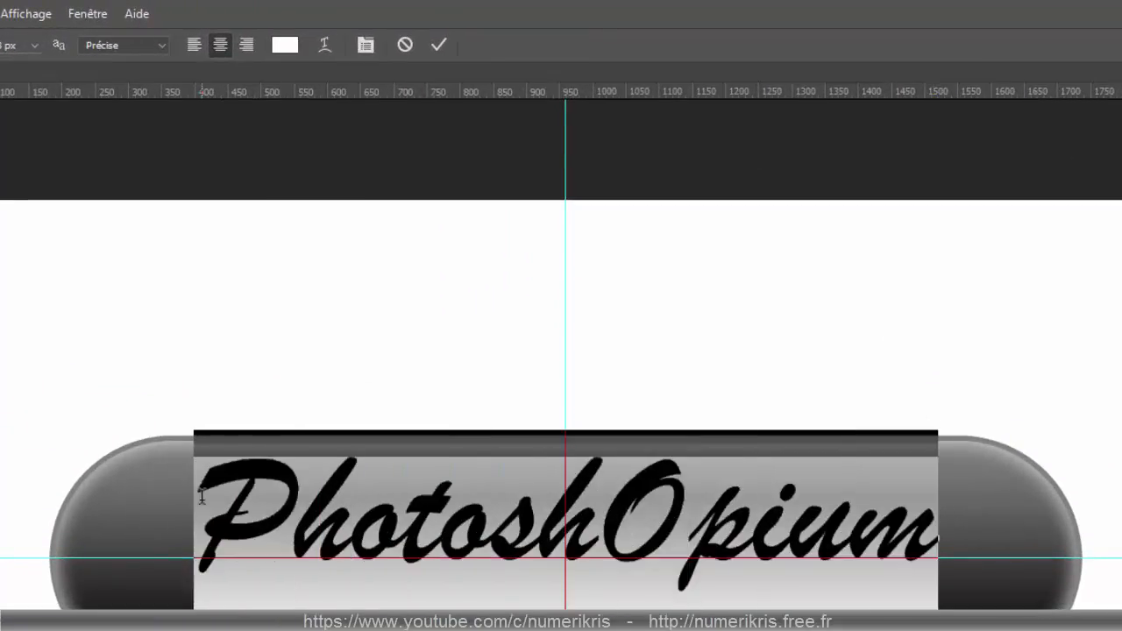
left_click(366, 46)
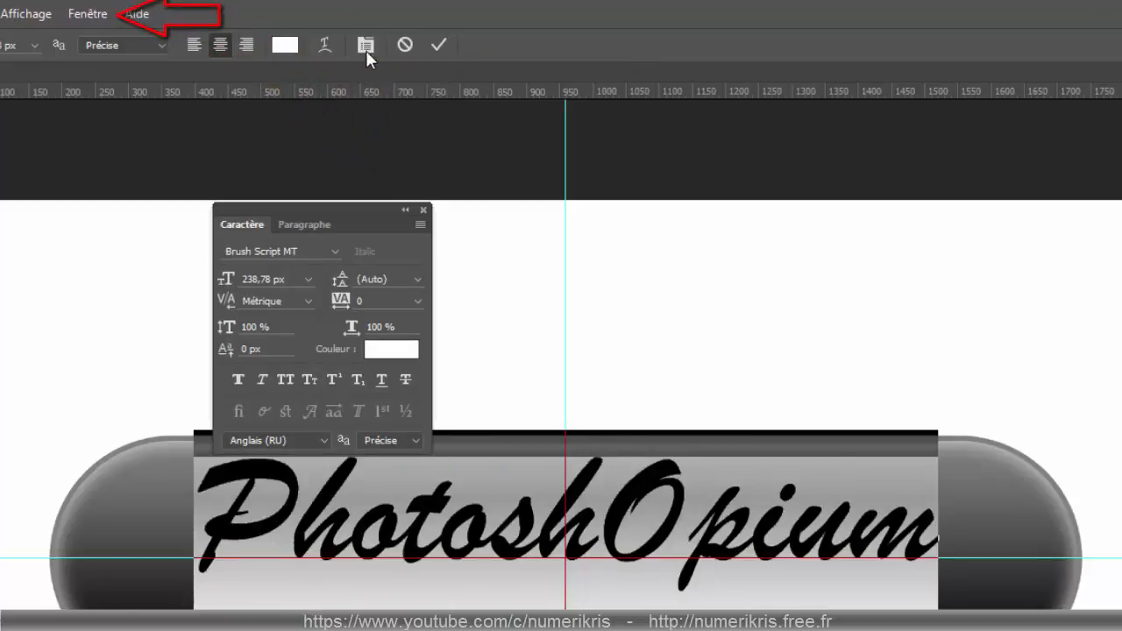
left_click(423, 211)
left_click(69, 15)
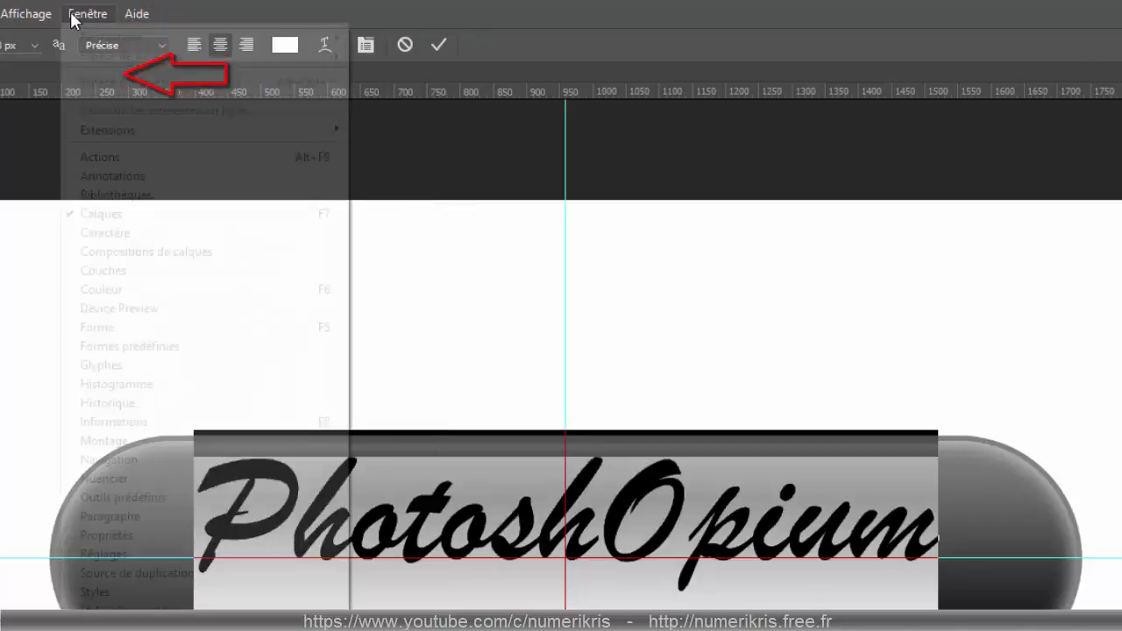
left_click(105, 234)
left_click_drag(302, 213, 537, 145)
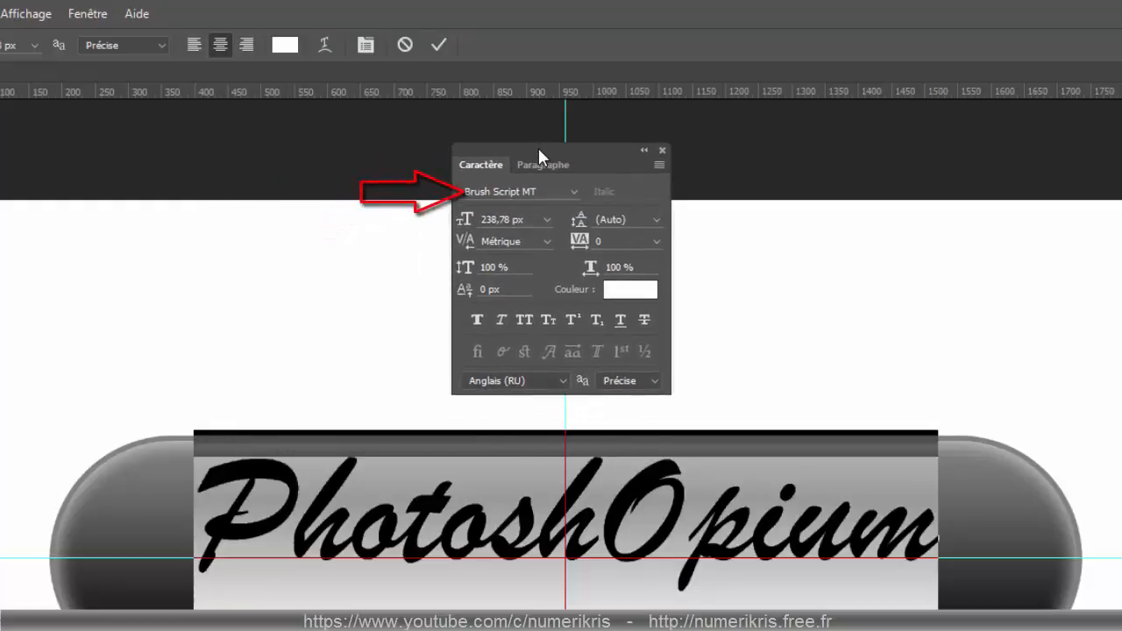
Preview the available fonts on the selected text and leave the font list with Brush Script MT kept
left_click(575, 191)
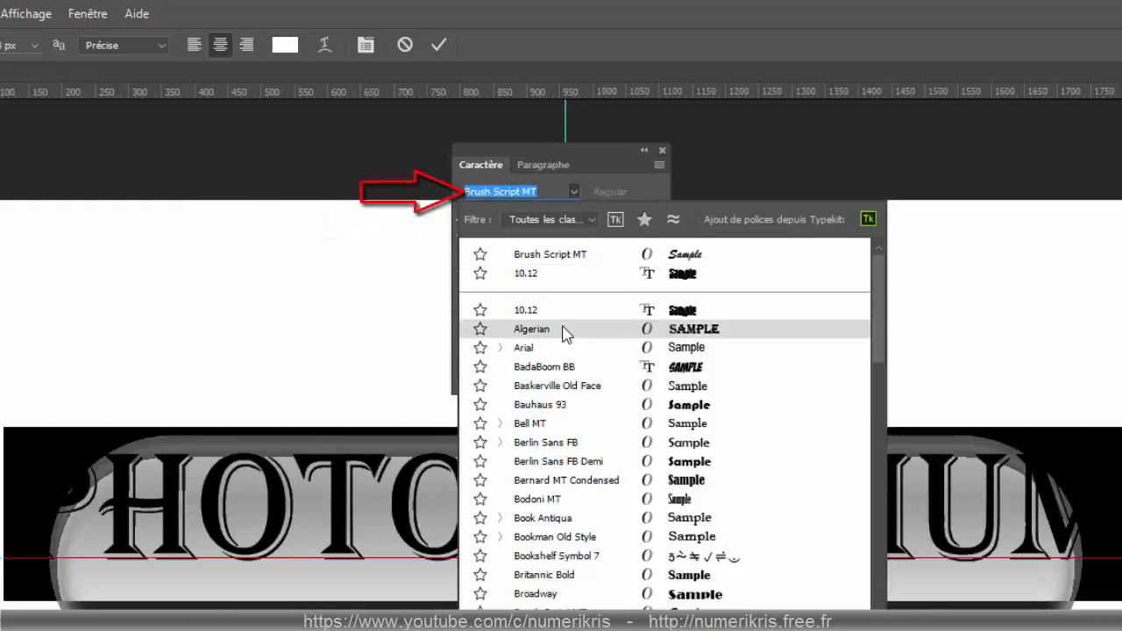
scroll(664, 423, "down", 2)
scroll(664, 424, "down", 3)
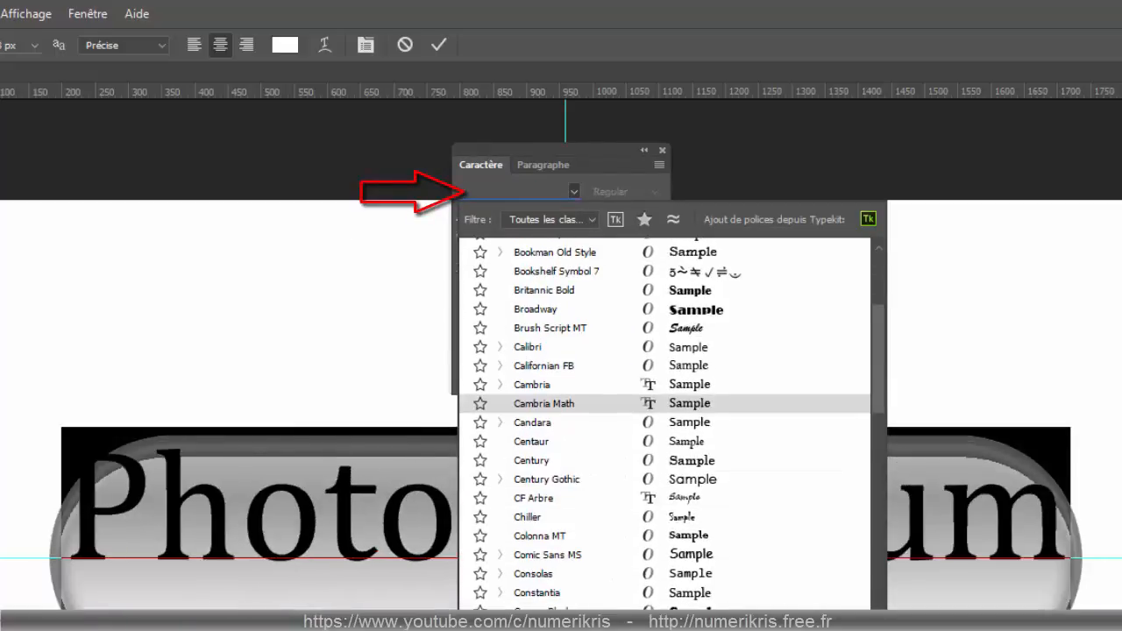
scroll(594, 603, "down", 3)
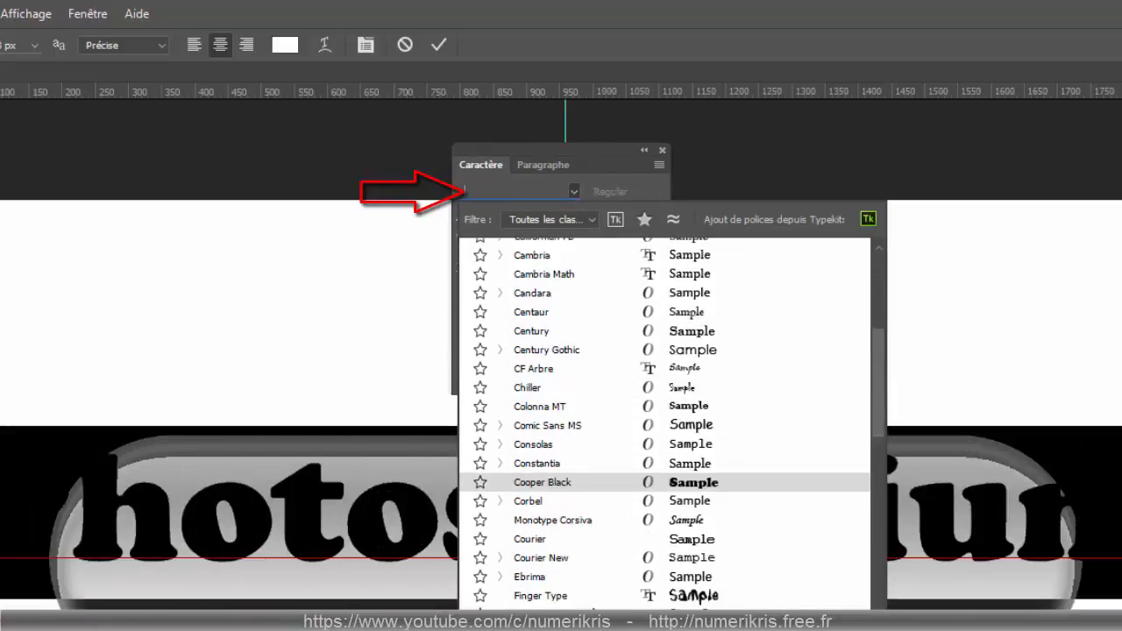
scroll(594, 604, "down", 3)
scroll(593, 604, "down", 3)
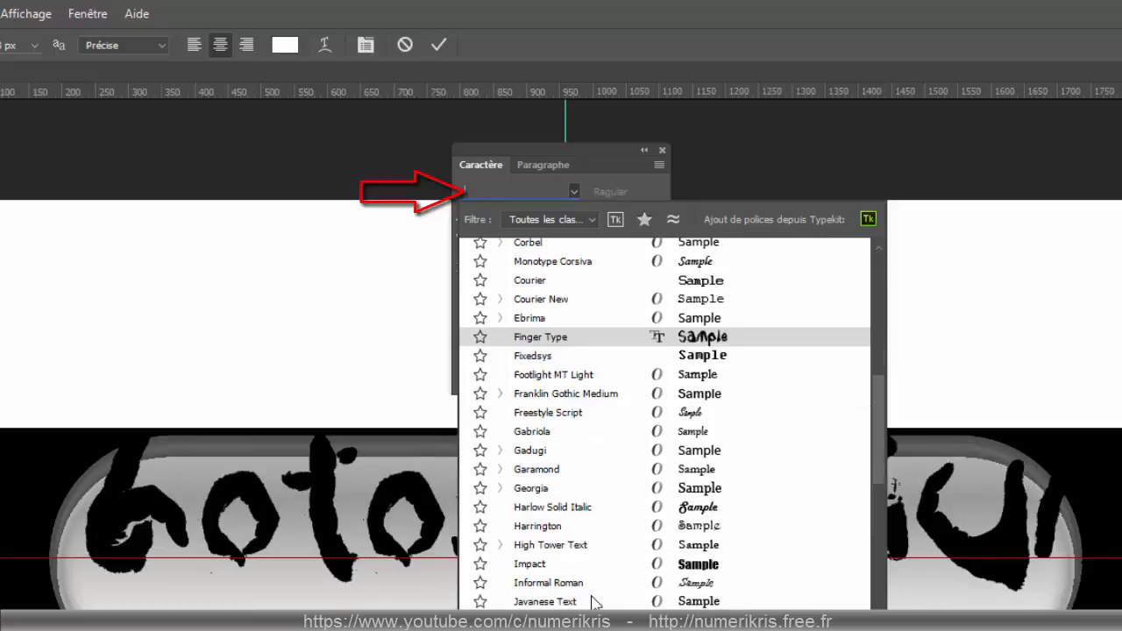
scroll(599, 583, "down", 6)
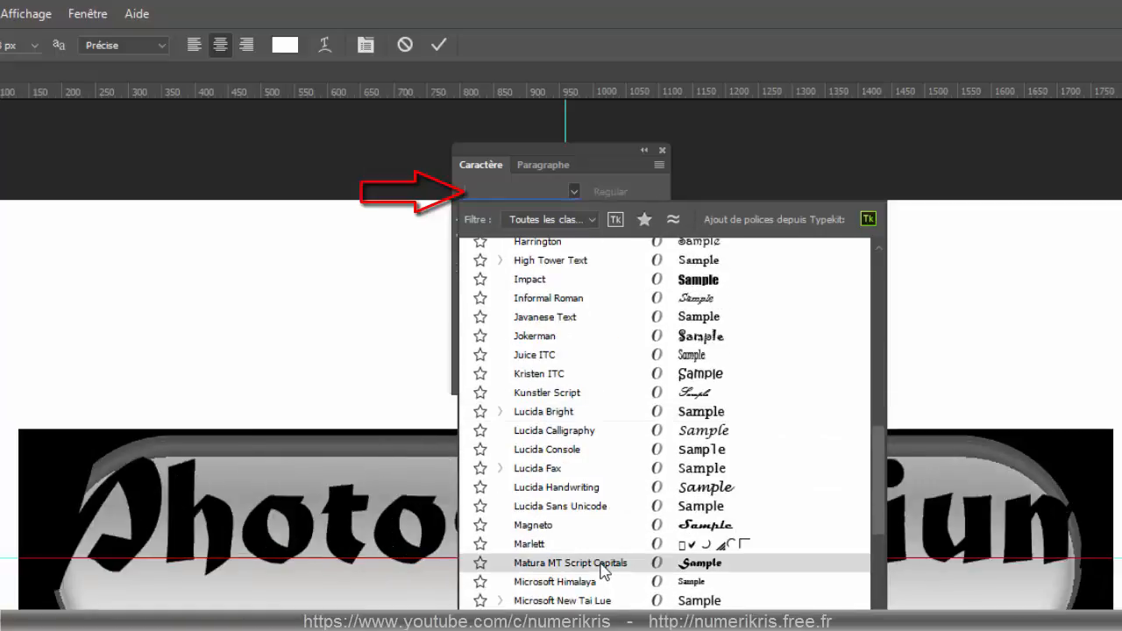
scroll(604, 571, "down", 6)
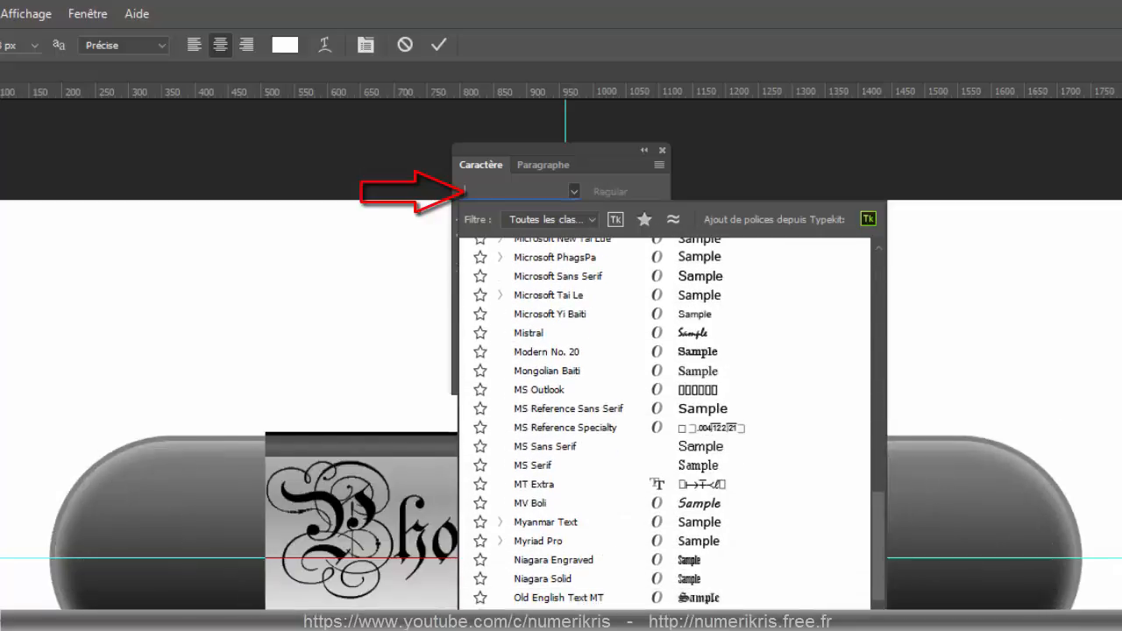
scroll(603, 491, "down", 4)
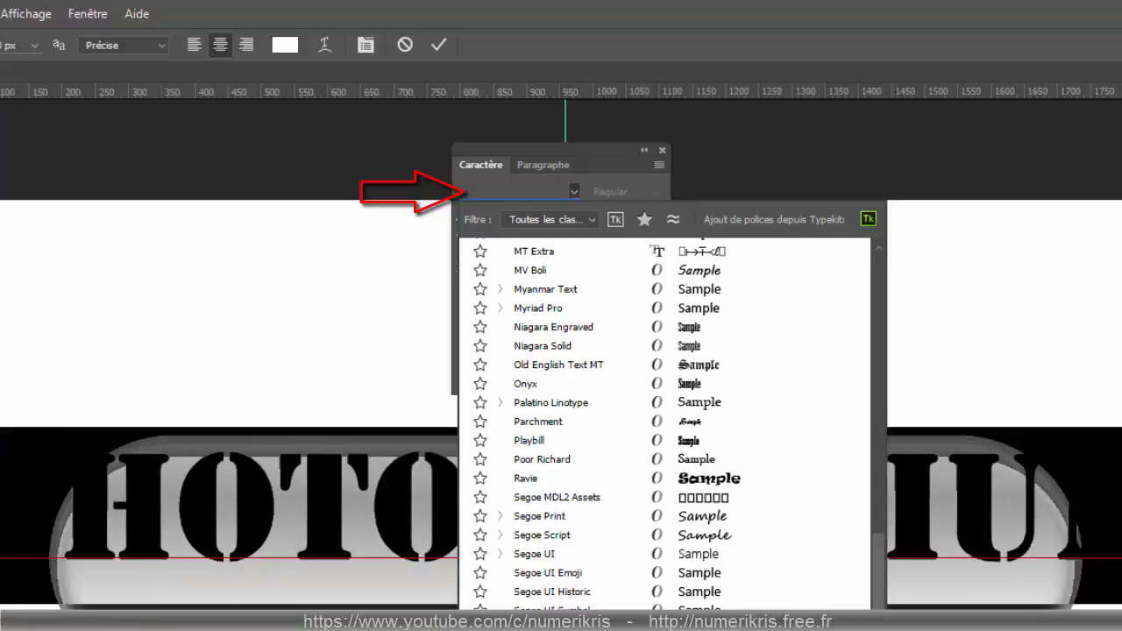
left_click(874, 264)
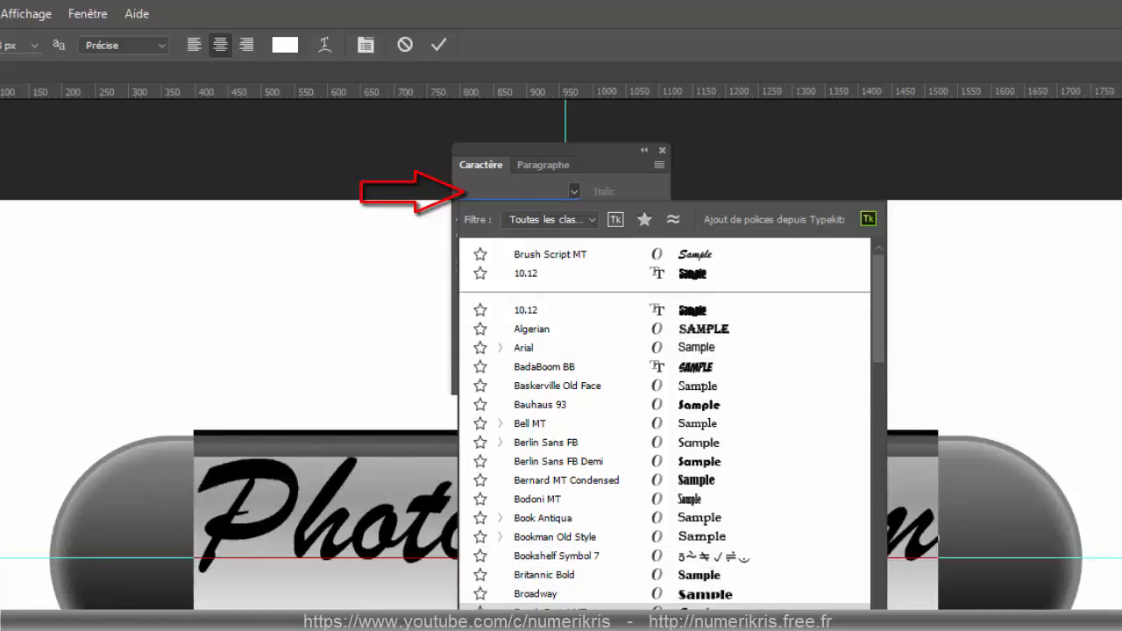
key("Escape")
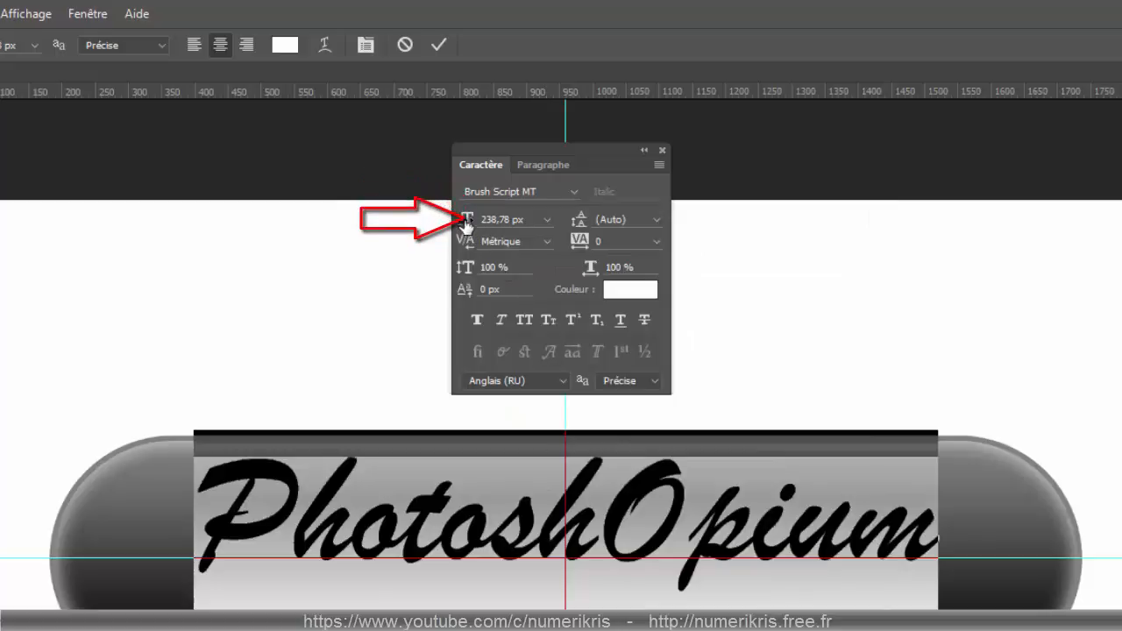
Enlarge the selected text to a font size of 267,78 px and set its vertical scale to 101%
left_click_drag(467, 226, 495, 228)
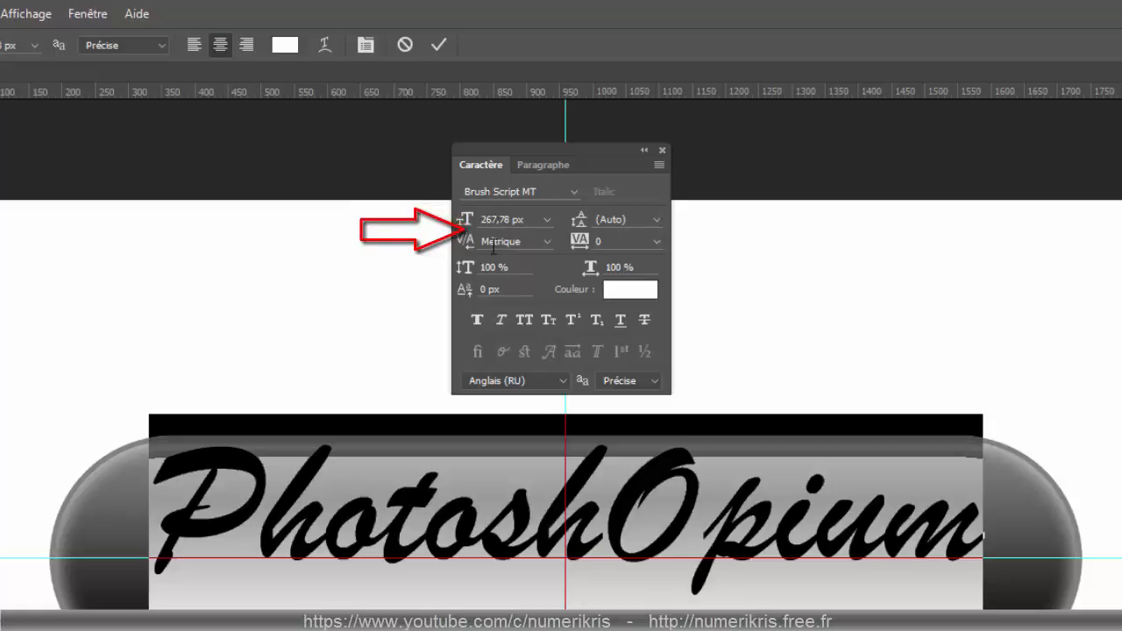
left_click_drag(466, 267, 461, 270)
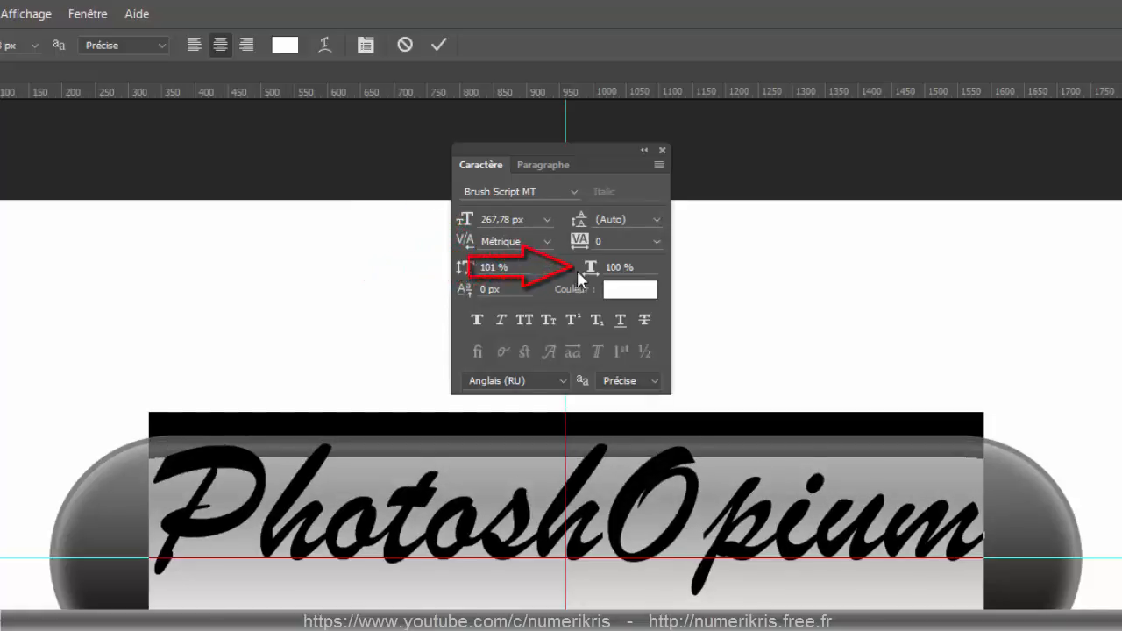
Set the text's horizontal scale to 105% and tighten the kerning between the P and the first h to -100
left_click_drag(590, 268, 594, 274)
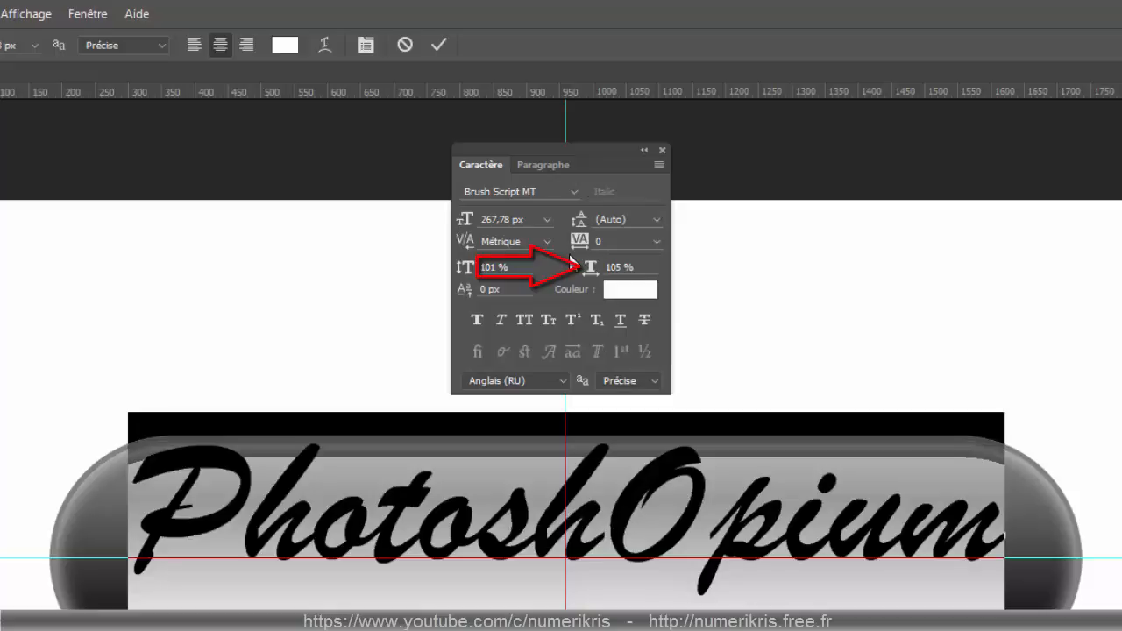
left_click(232, 524)
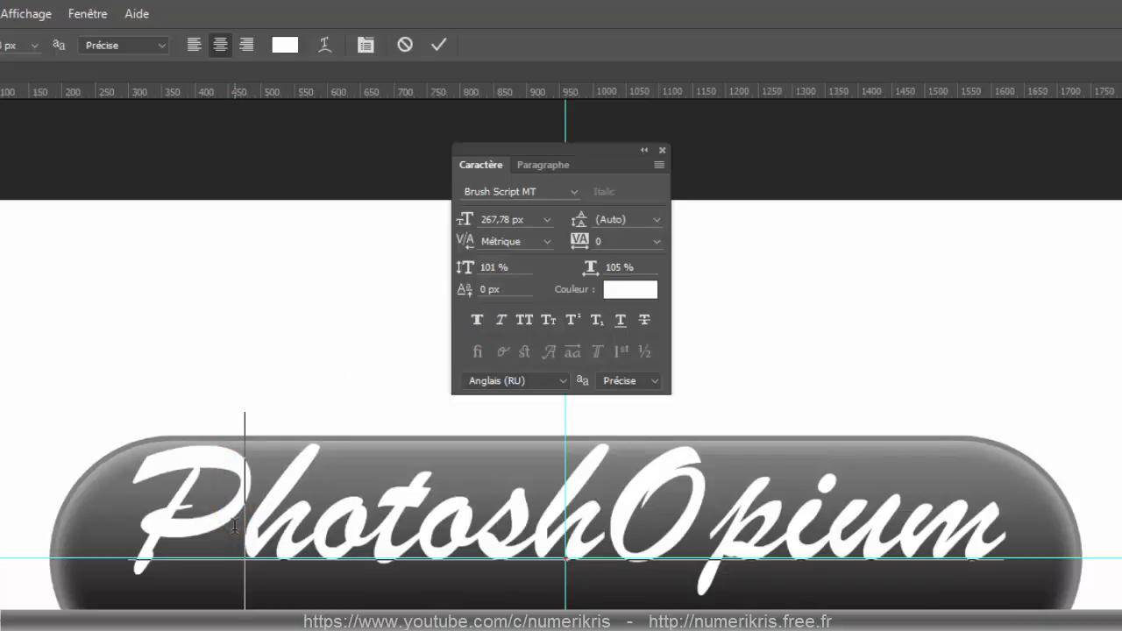
key("alt+Left")
key("alt+Left")
key("alt+Left")
key("alt+Left")
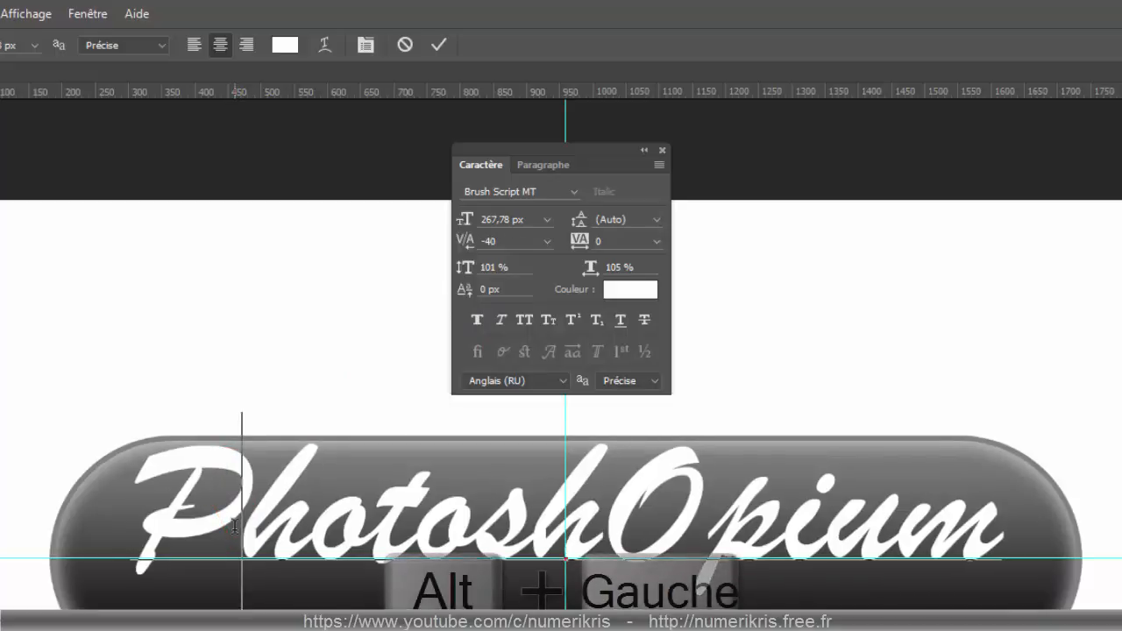
key("alt+Left")
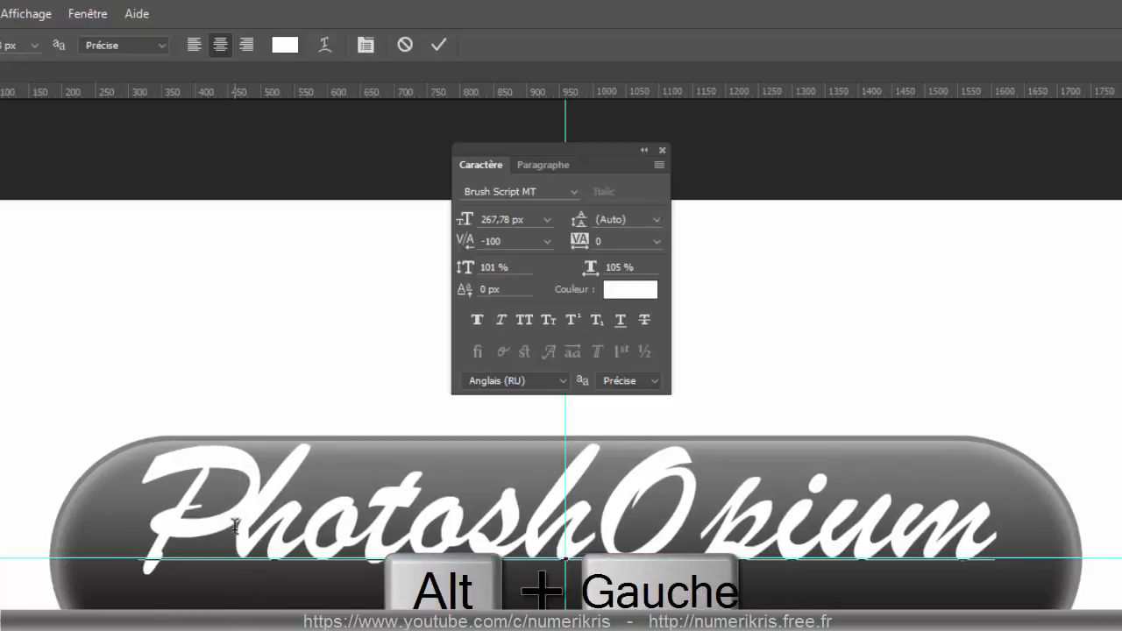
Tighten the kerning between the second h and the O, and set the kerning between the O and the p to -160
key("Right")
key("Right")
key("Right")
key("Right")
key("Right")
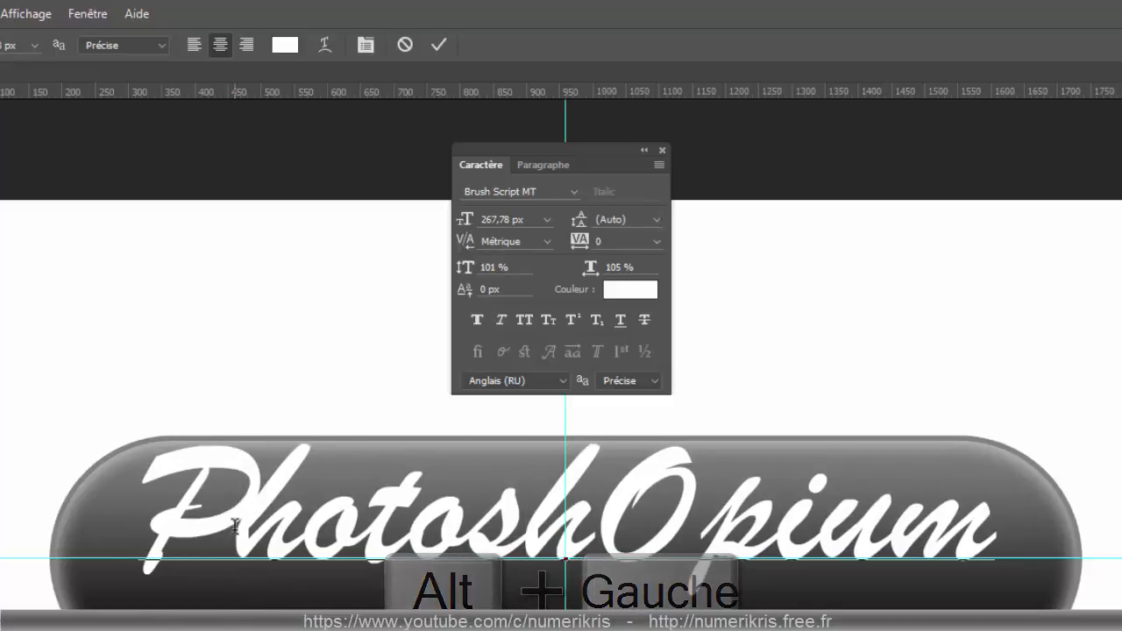
key("alt+Left")
key("alt+Left")
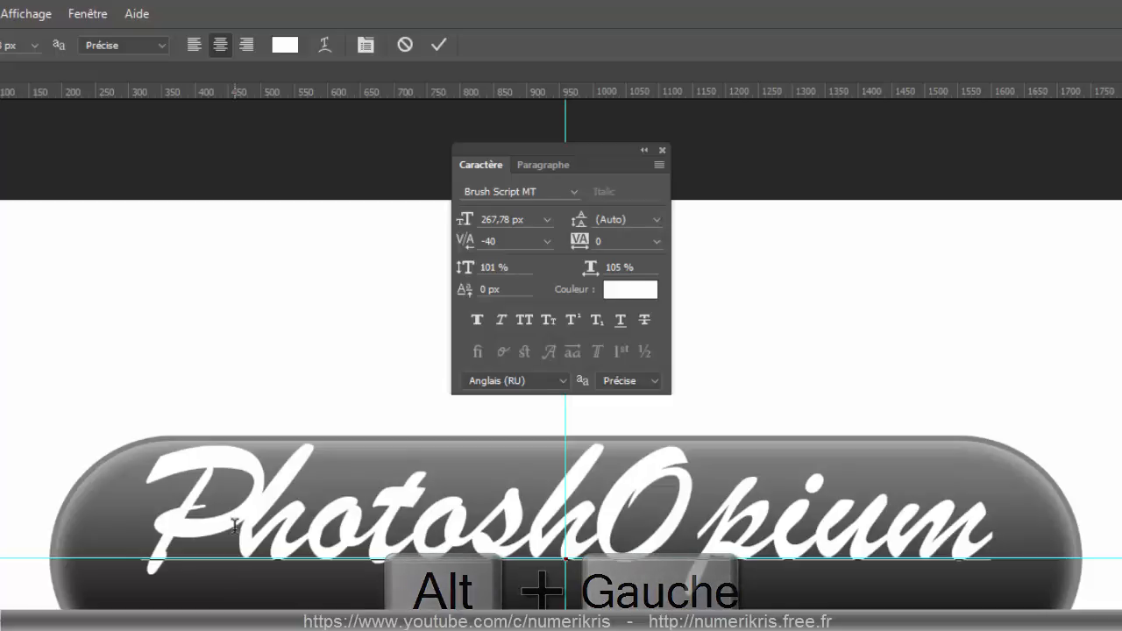
key("alt+Left")
key("alt+Left")
key("alt+Left")
key("alt+Left")
key("alt+Left")
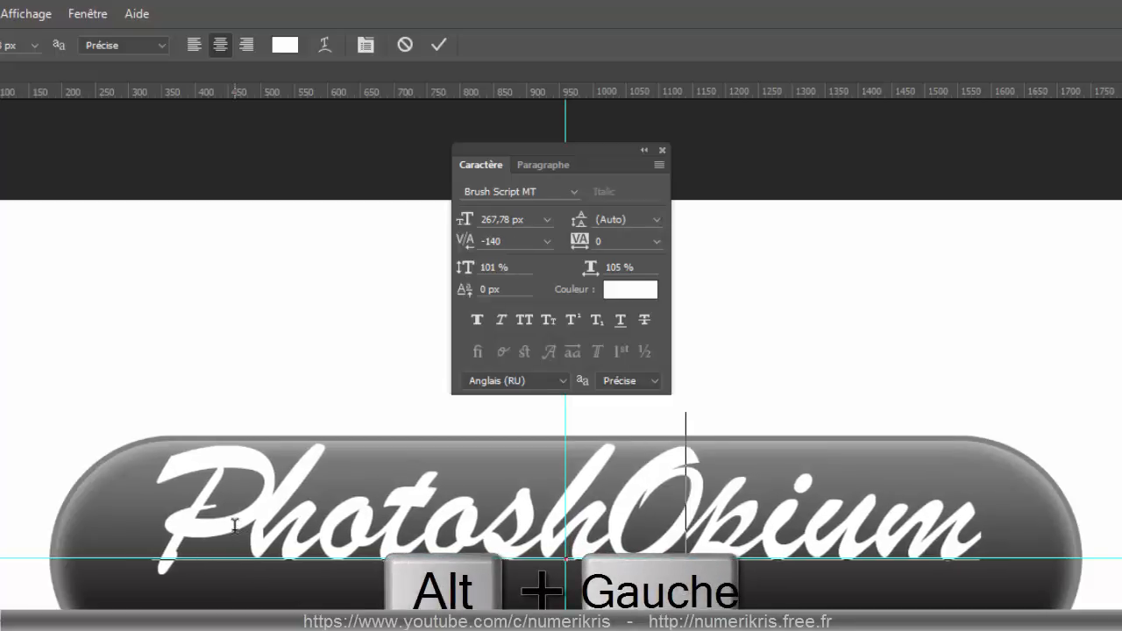
key("alt+Left")
key("alt+Left")
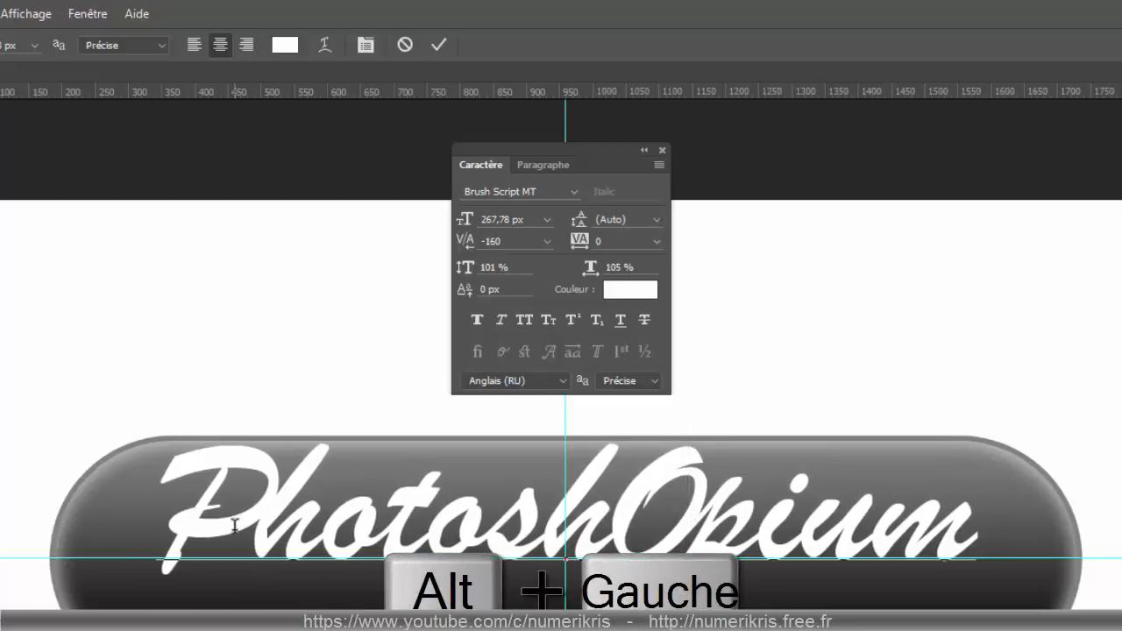
Set the font size of the capital O and capital P to 350 px and commit the text edit
left_click(623, 498)
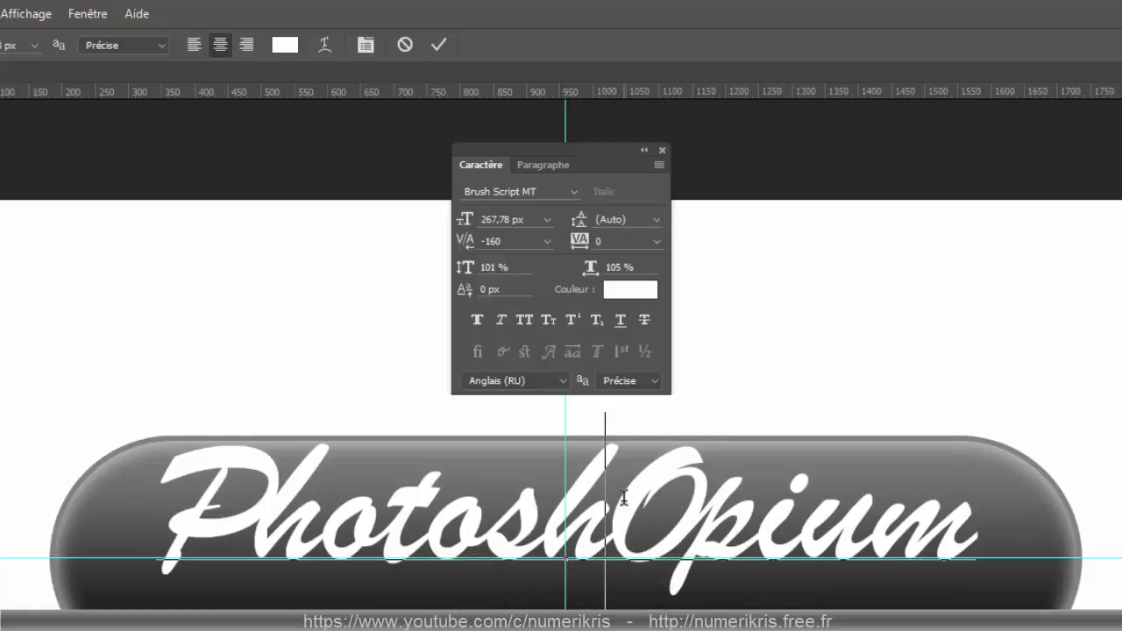
left_click_drag(623, 497, 675, 499)
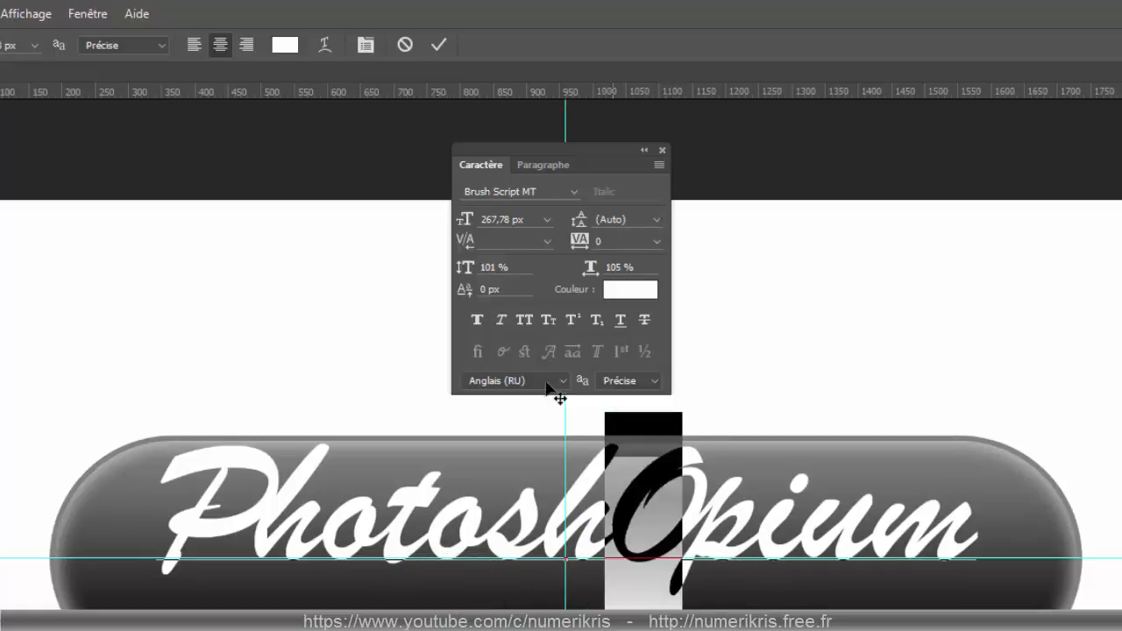
left_click_drag(470, 230, 546, 235)
left_click(527, 220)
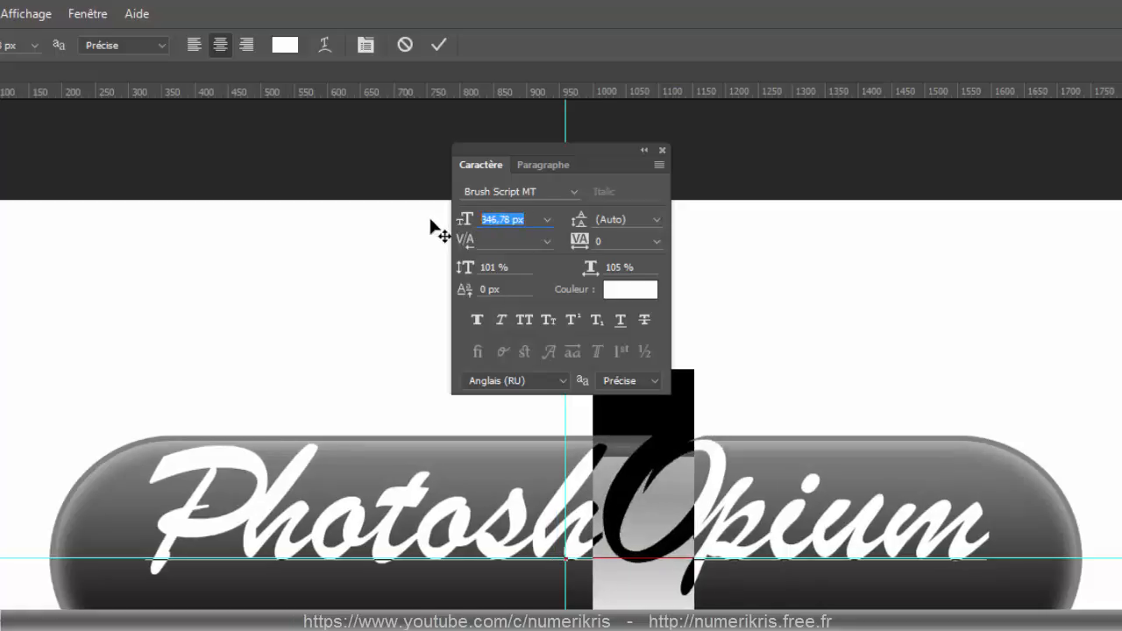
type("350")
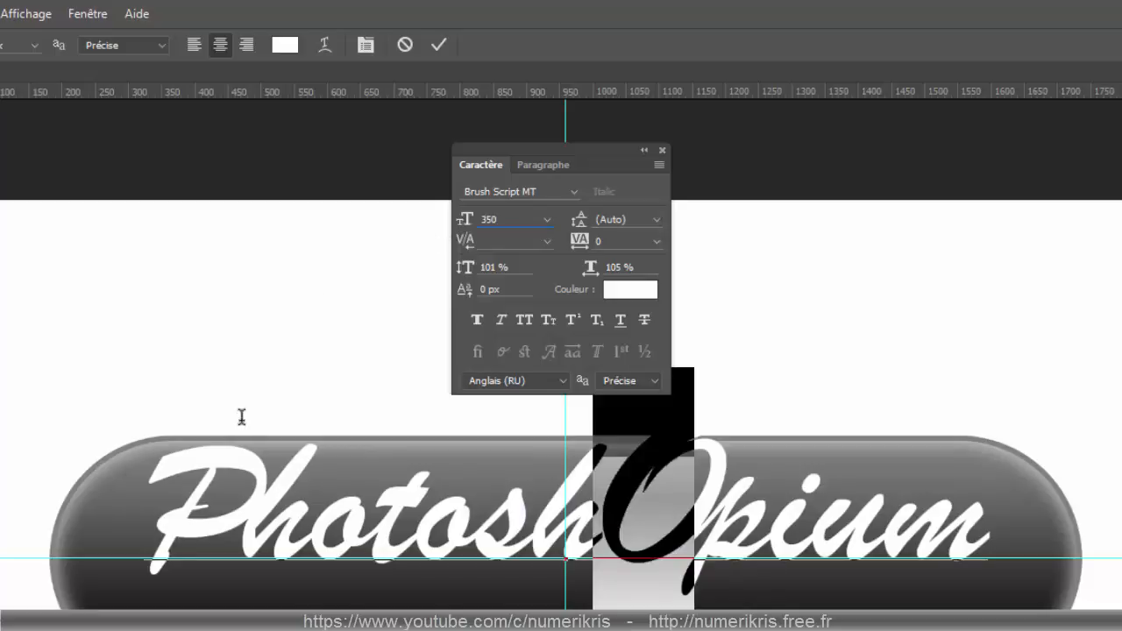
key("Return")
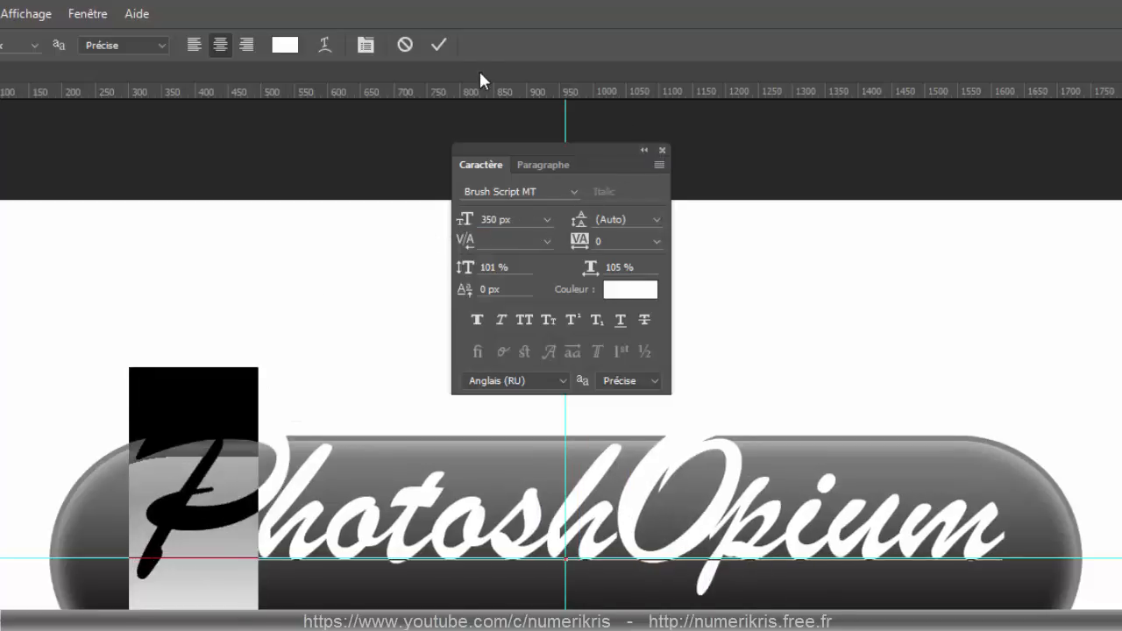
left_click(439, 46)
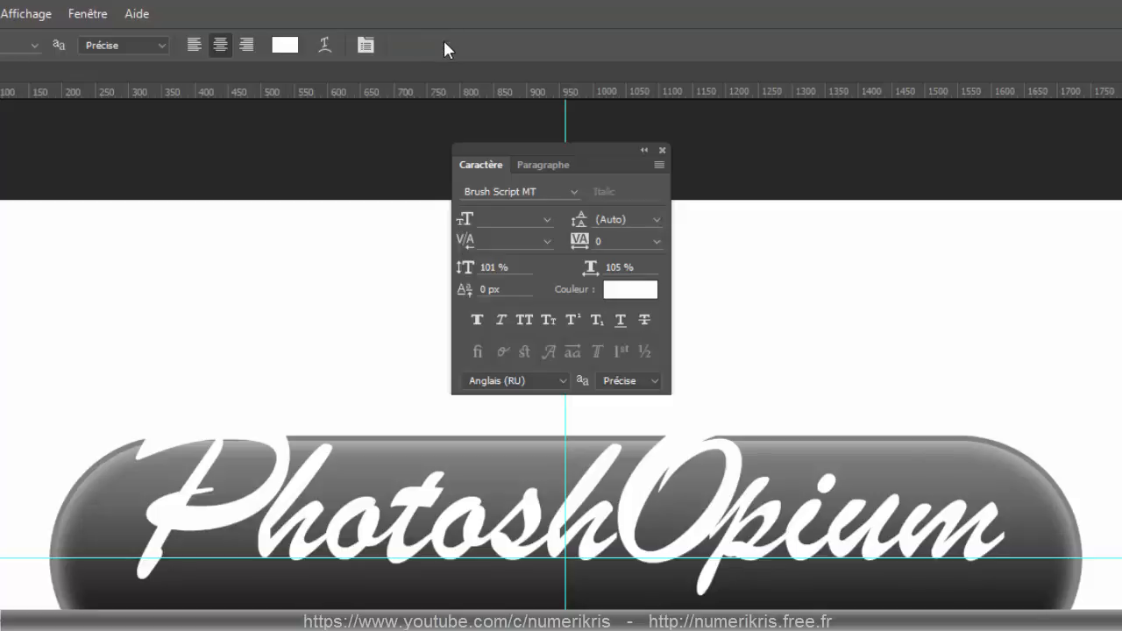
left_click(662, 150)
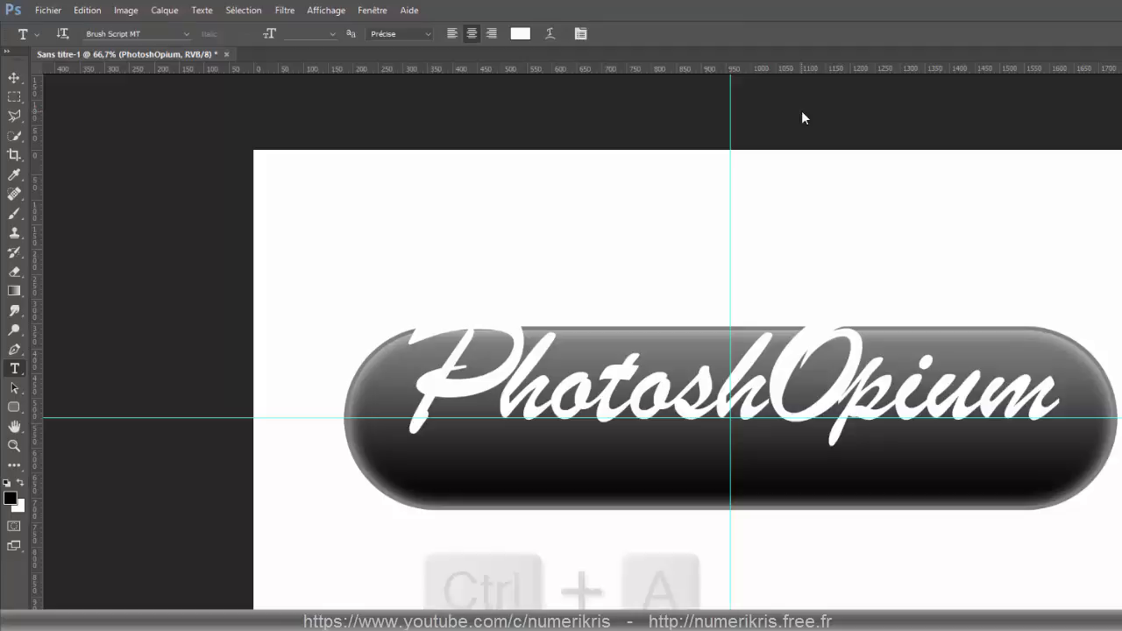
Centre the text layer vertically and horizontally on the whole canvas, clearing the selection when done
key("ctrl+a")
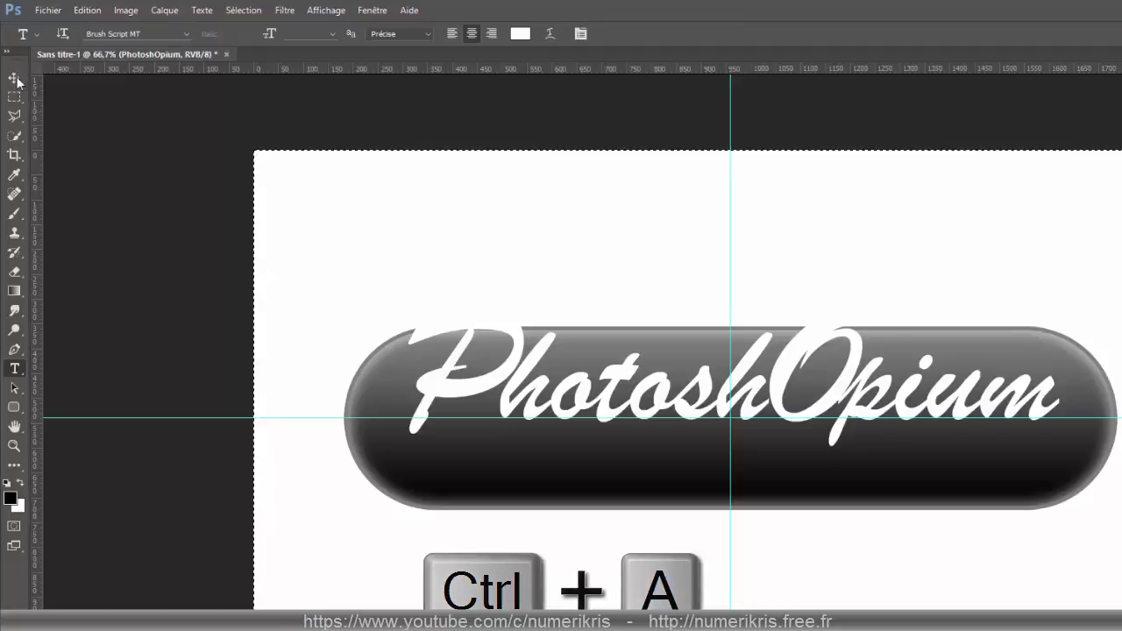
key("v")
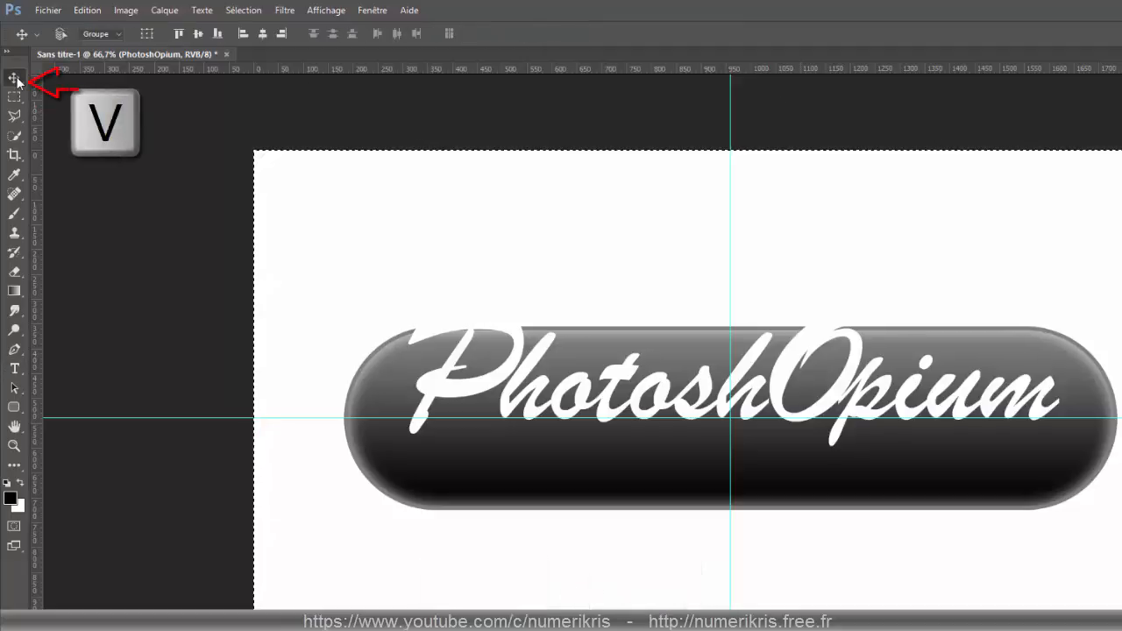
left_click(200, 34)
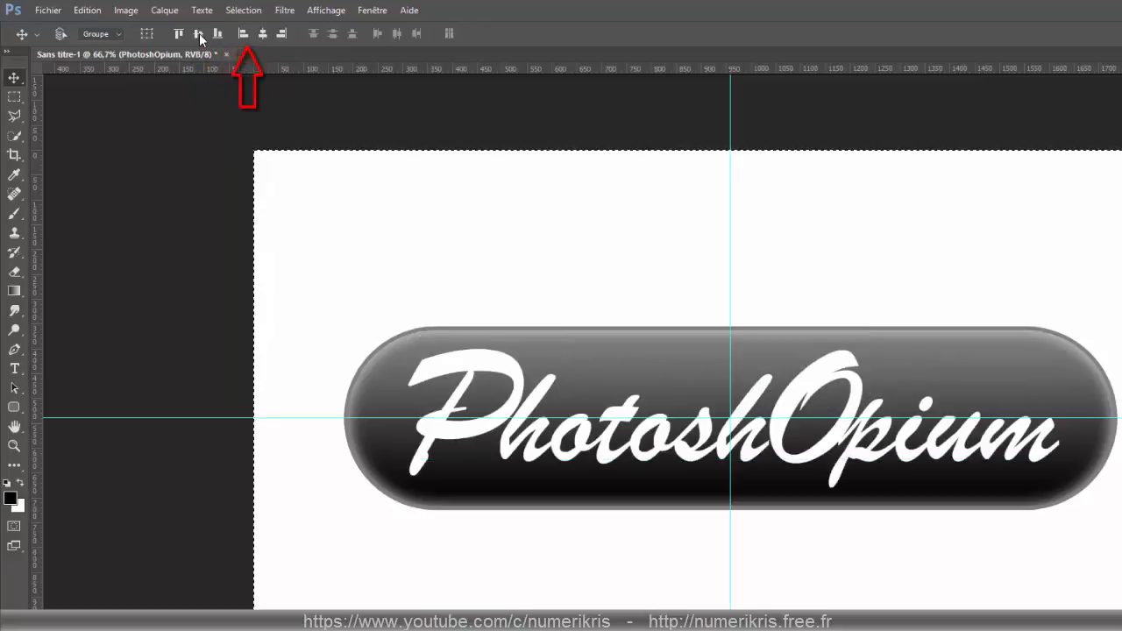
left_click(262, 34)
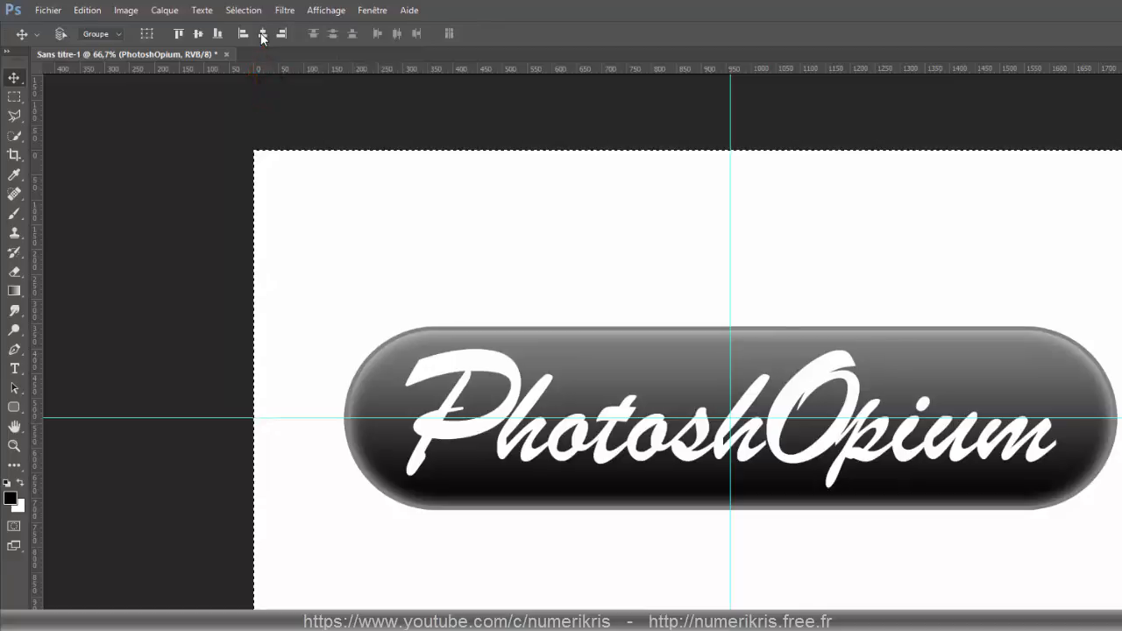
key("ctrl+d")
Warp the text with the Renflement style, Vertical, at 20% Inflexion, and set its layer's blend mode to Incrustation
left_click(14, 370)
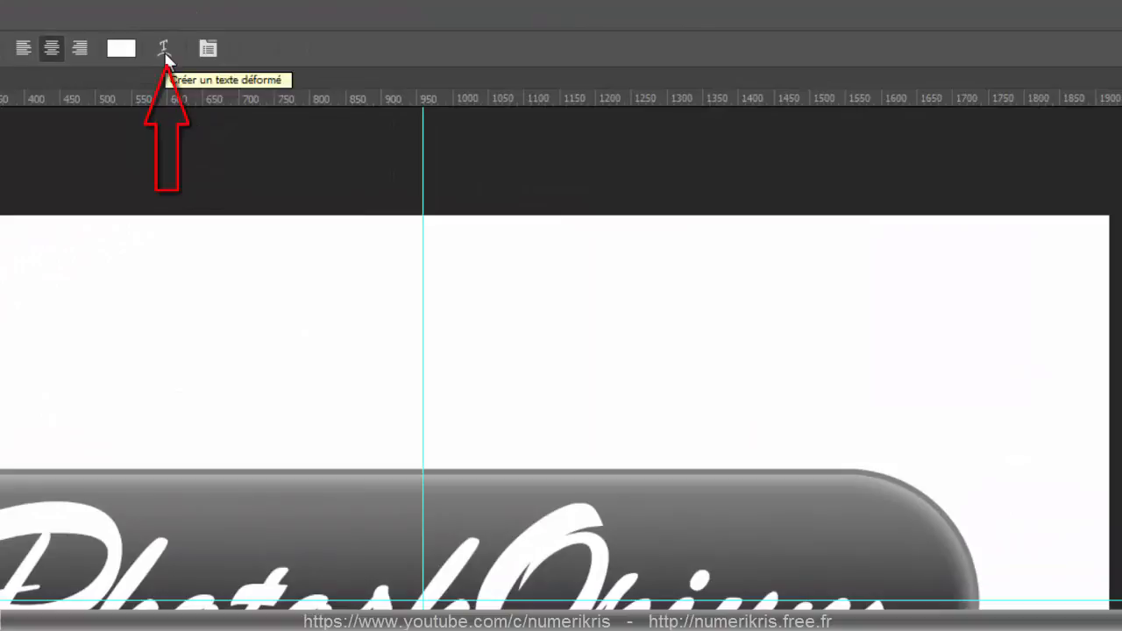
left_click(165, 54)
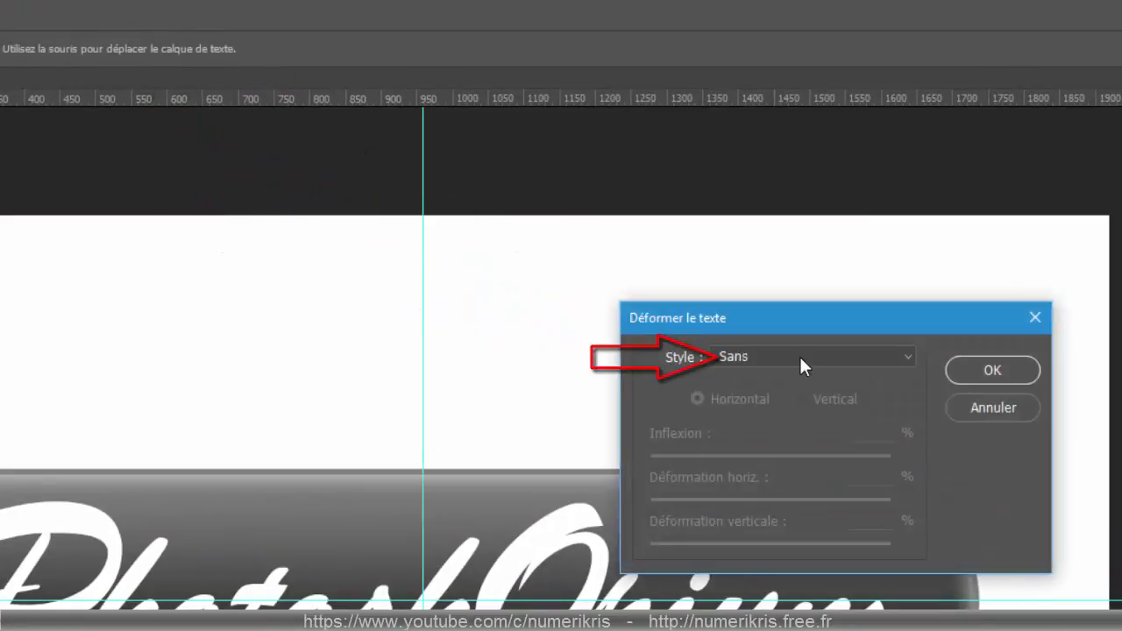
left_click(801, 359)
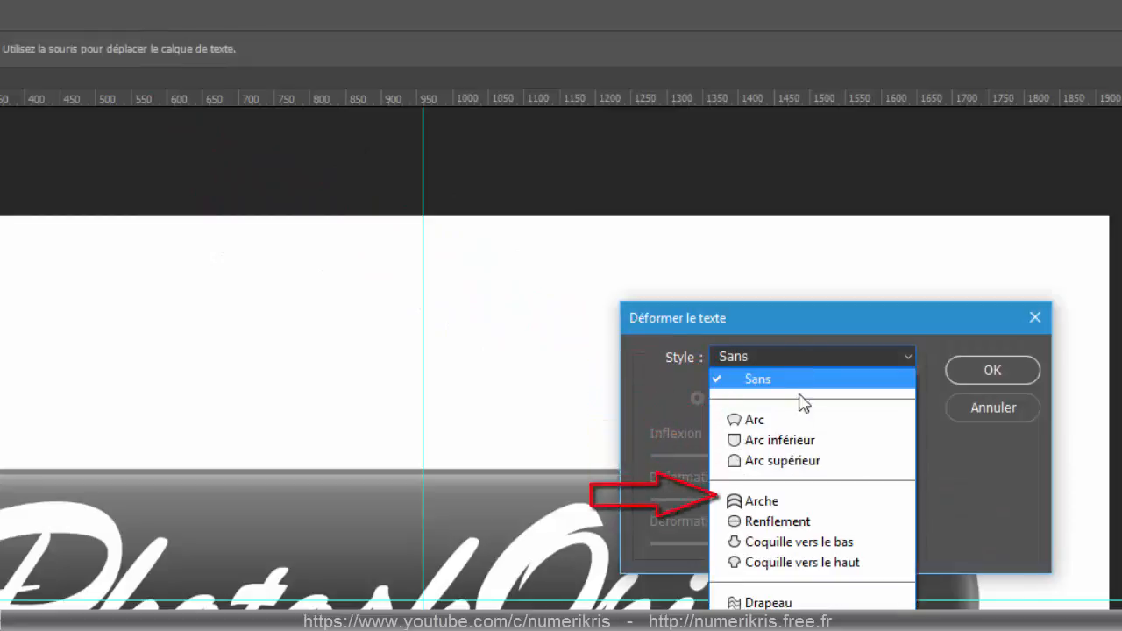
left_click(800, 522)
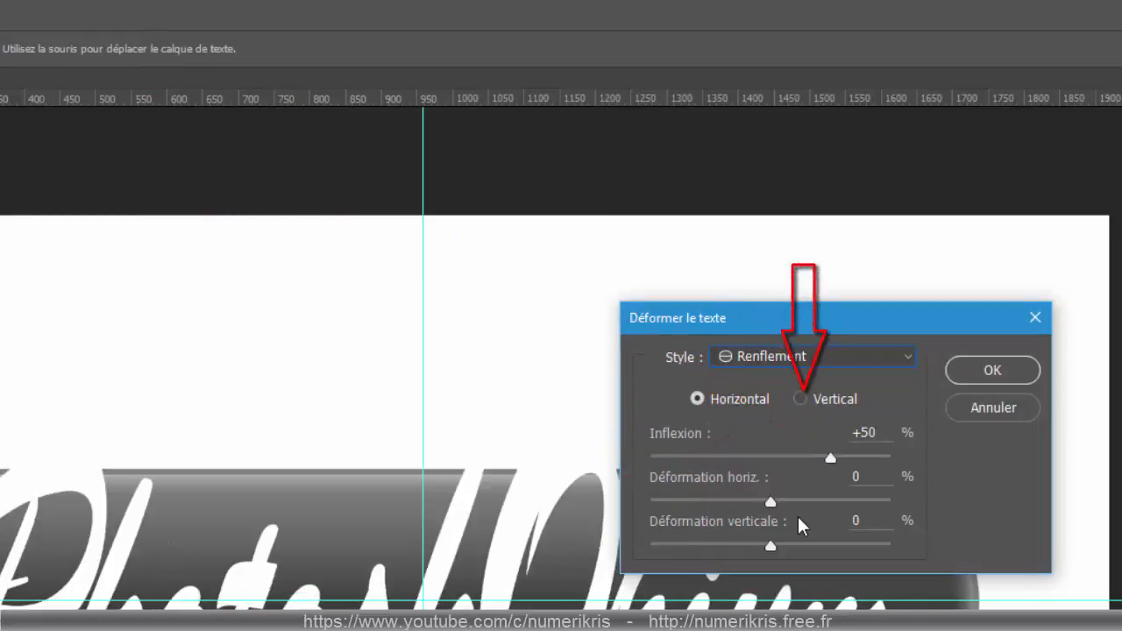
left_click(804, 399)
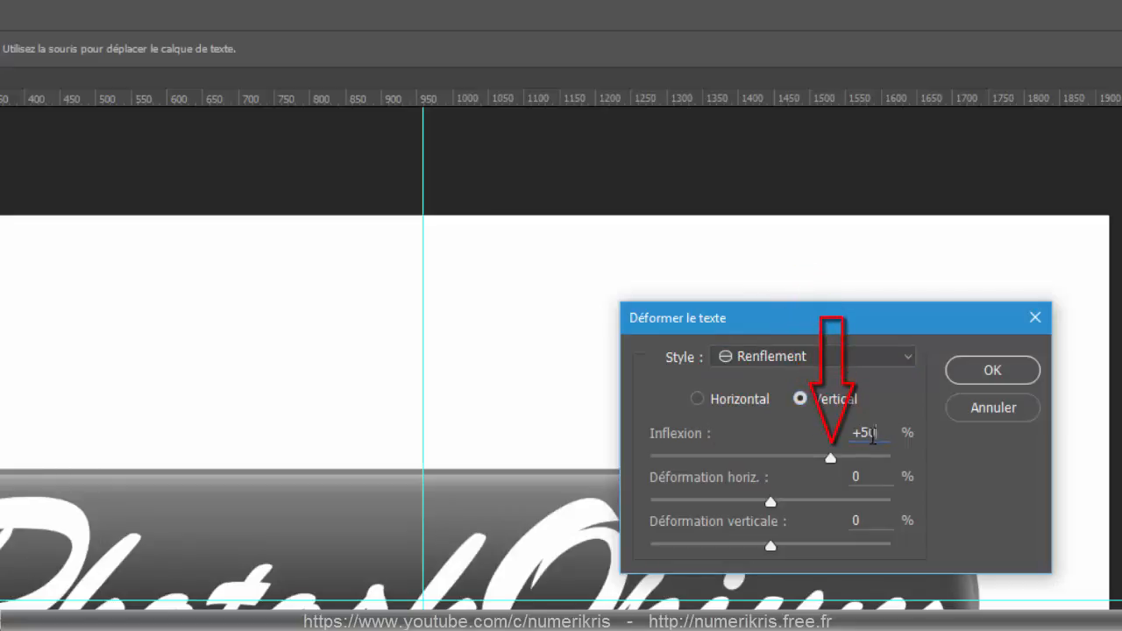
left_click_drag(879, 439, 839, 440)
type("20")
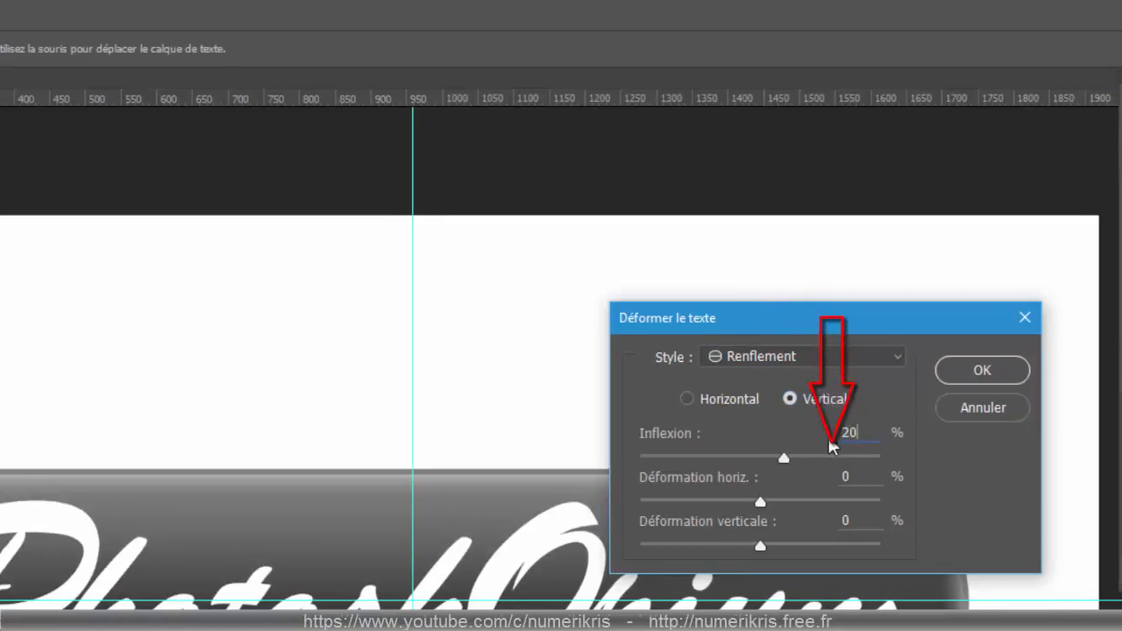
key("Return")
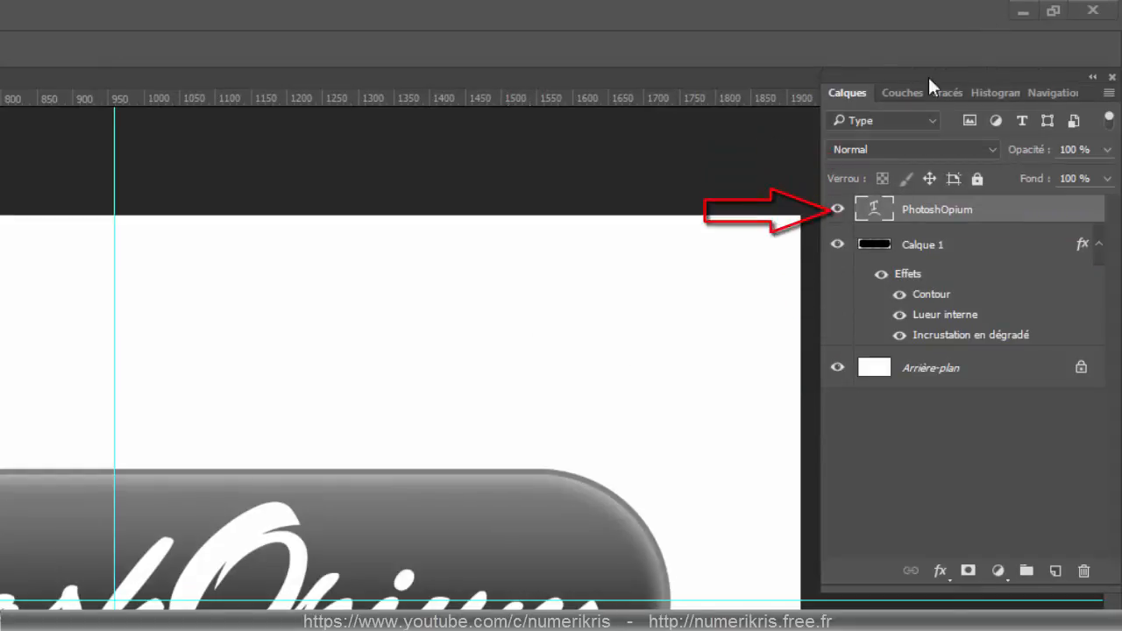
left_click(898, 149)
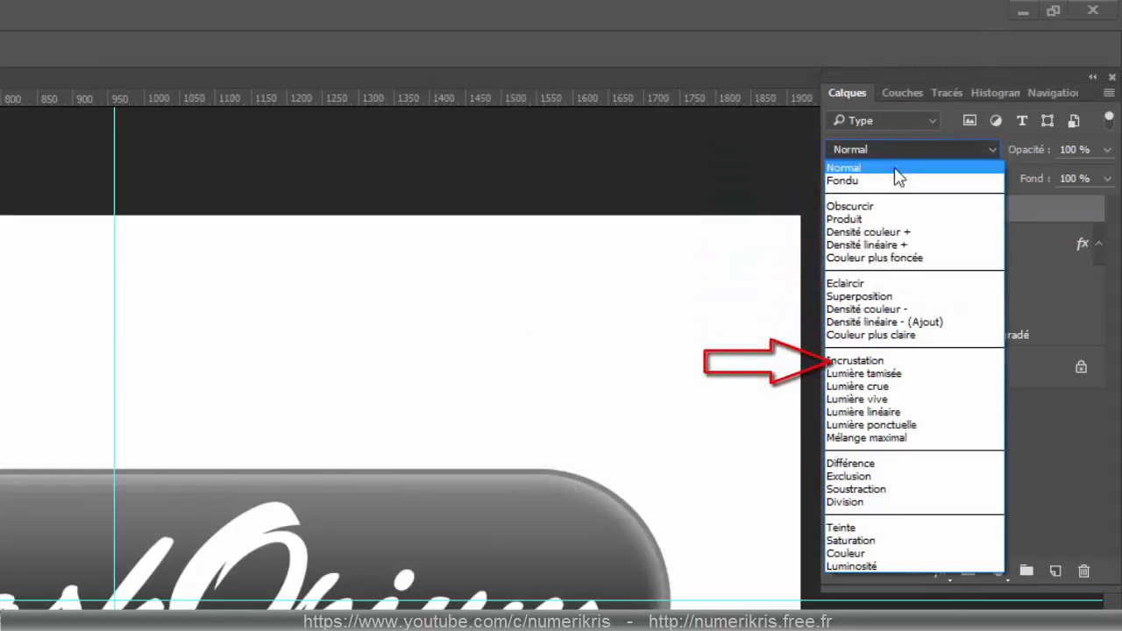
left_click(887, 361)
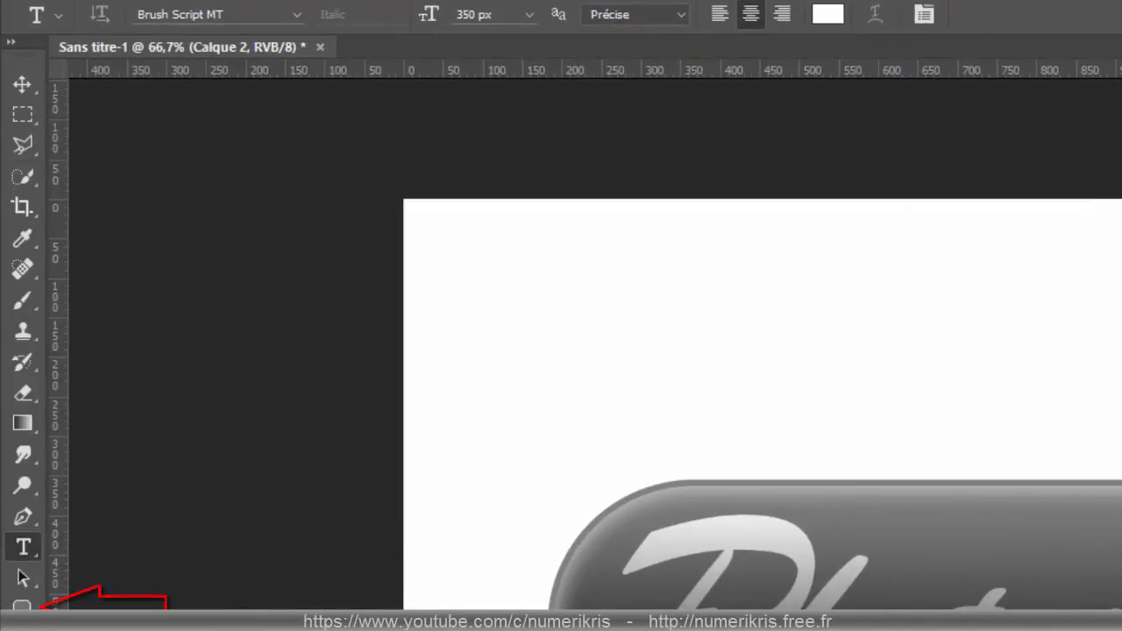
Draw a white rounded rectangle on Calque 2 across the pill's upper half, with drawing from the centre turned off
left_click(23, 605)
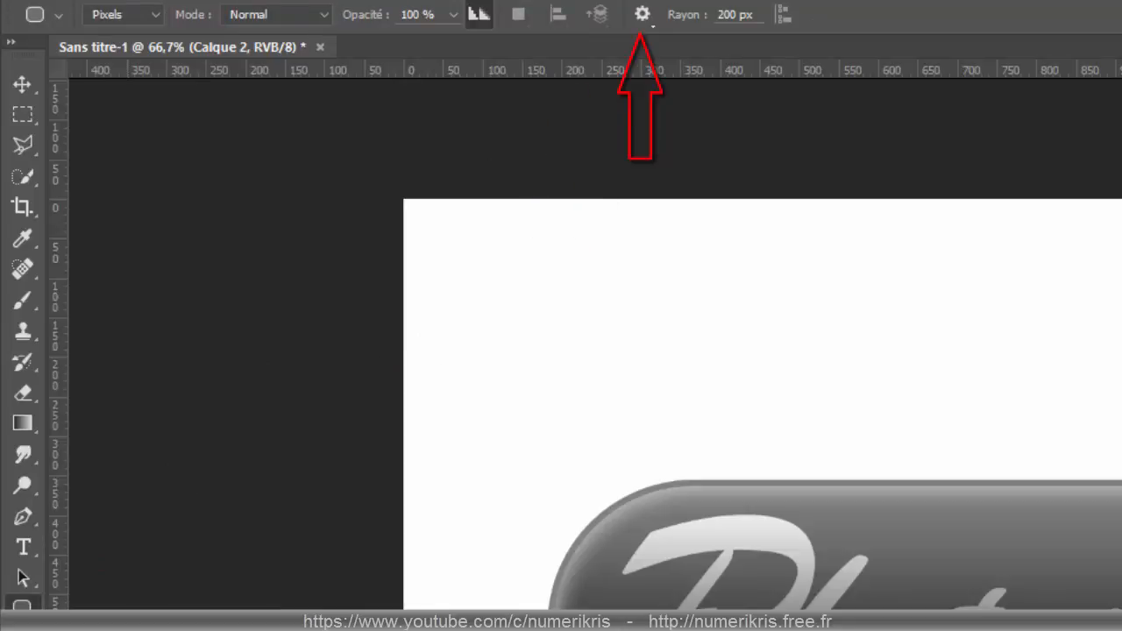
left_click(646, 24)
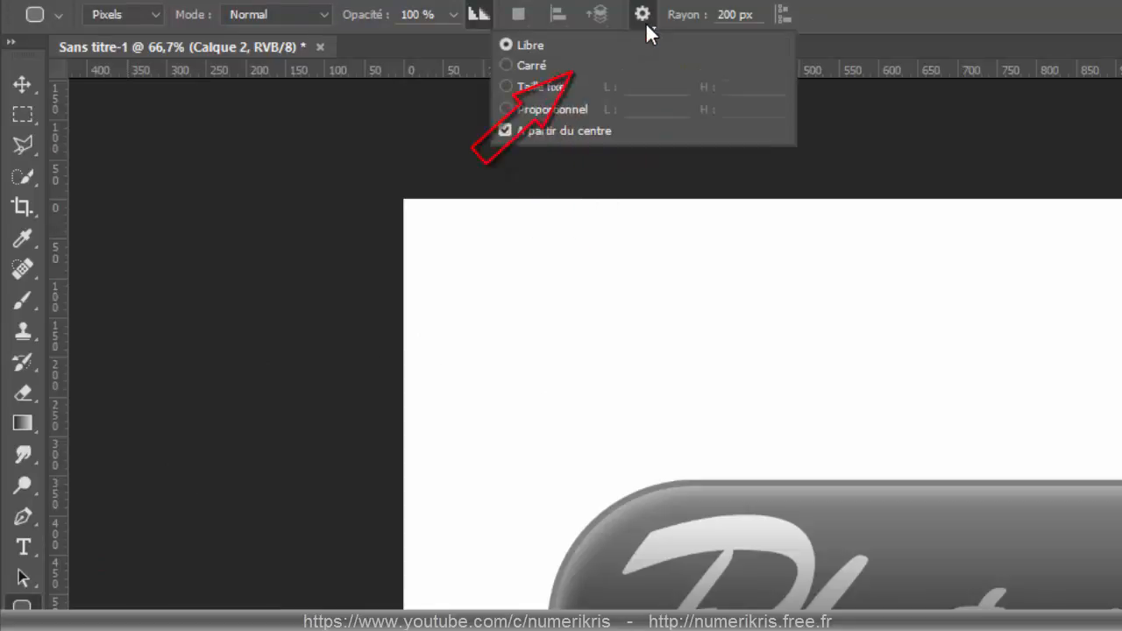
left_click(505, 130)
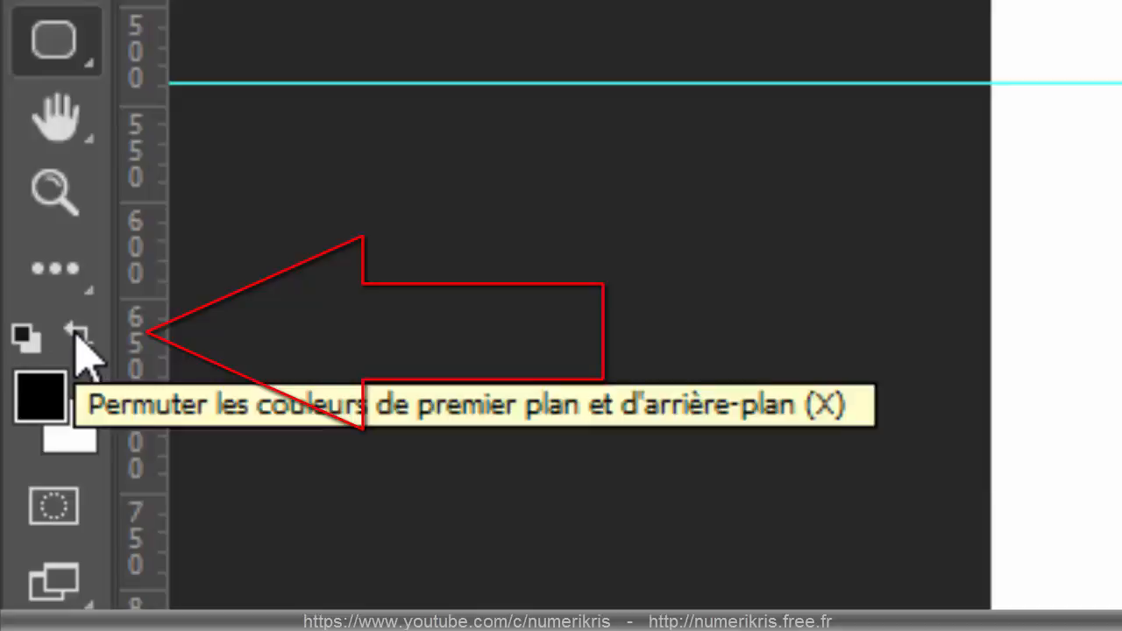
left_click(76, 334)
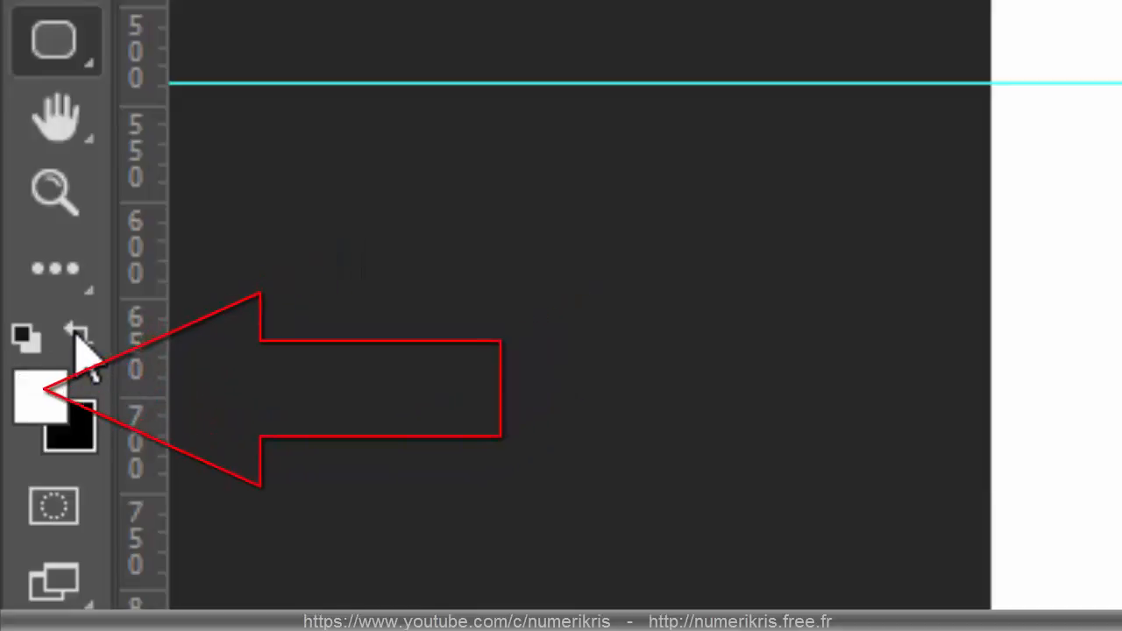
left_click(75, 334)
left_click(76, 334)
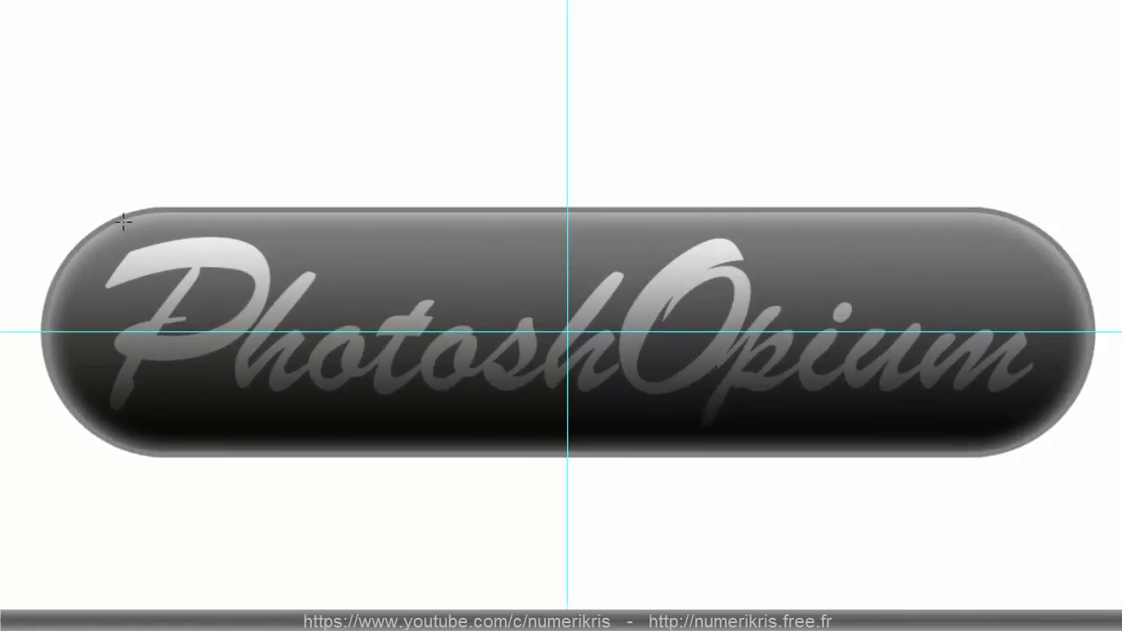
left_click_drag(125, 227, 1028, 320)
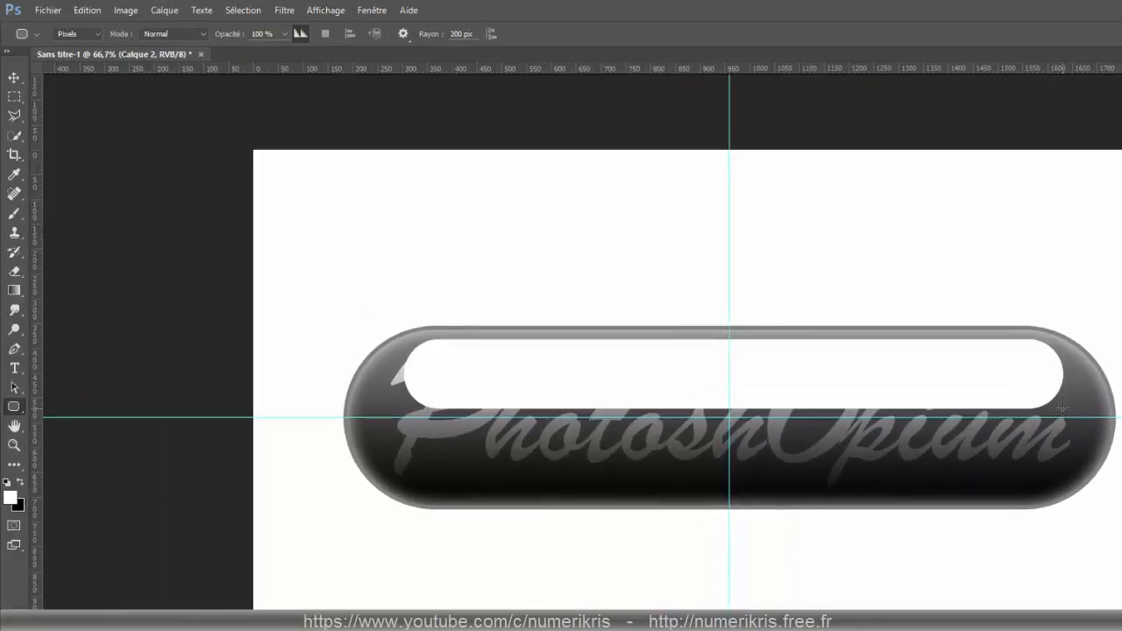
Centre the white highlight shape horizontally on the whole canvas, clearing the selection when done
key("ctrl+a")
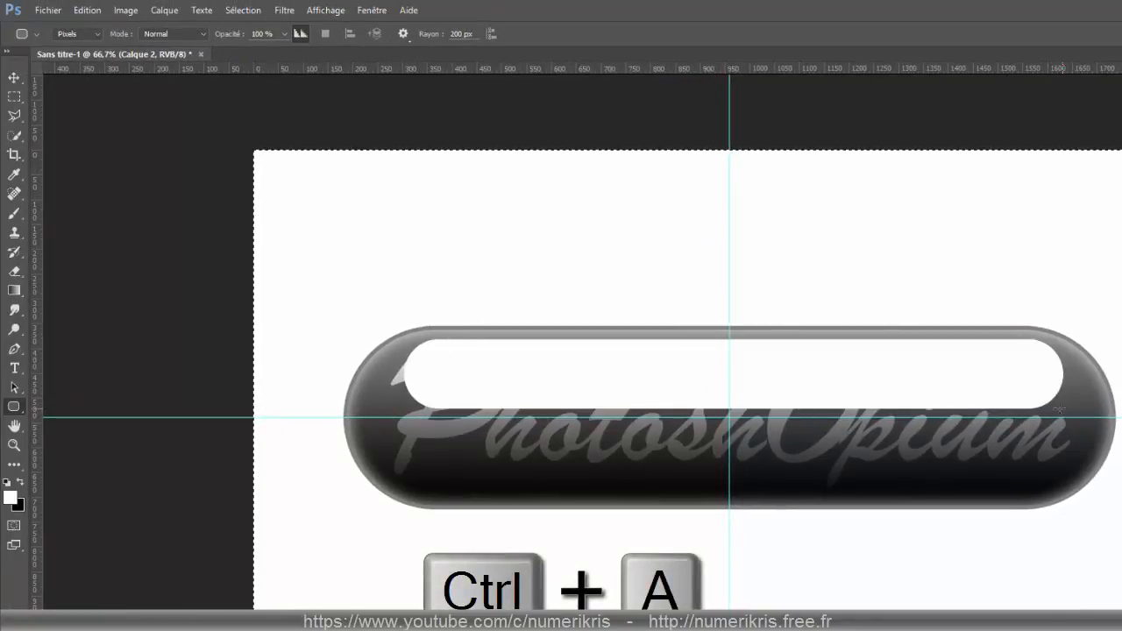
left_click(15, 80)
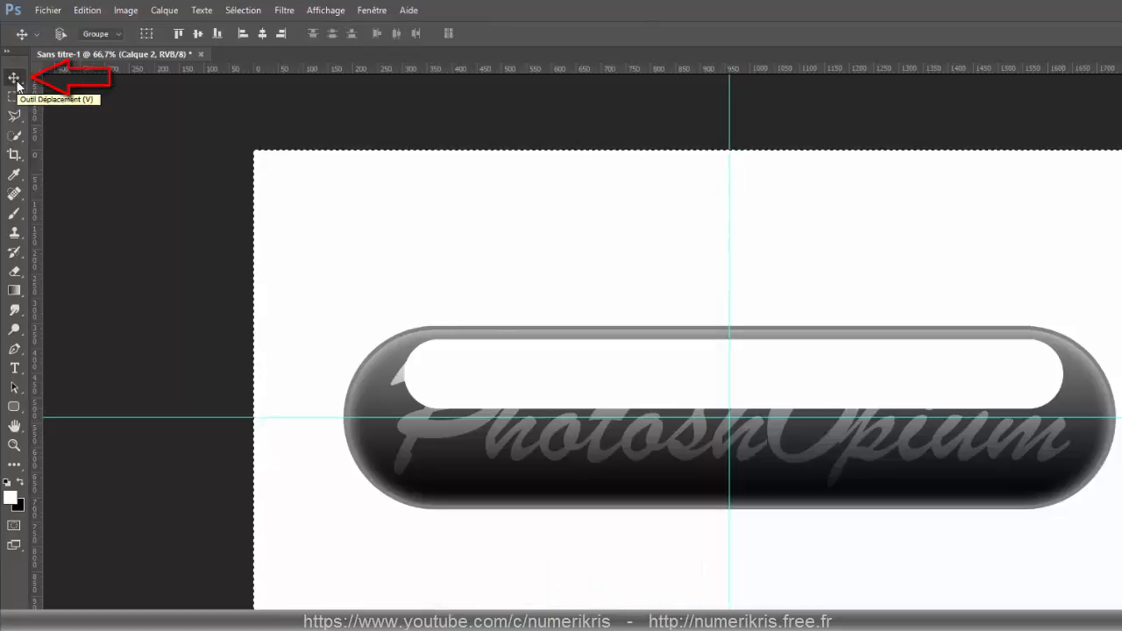
left_click(262, 35)
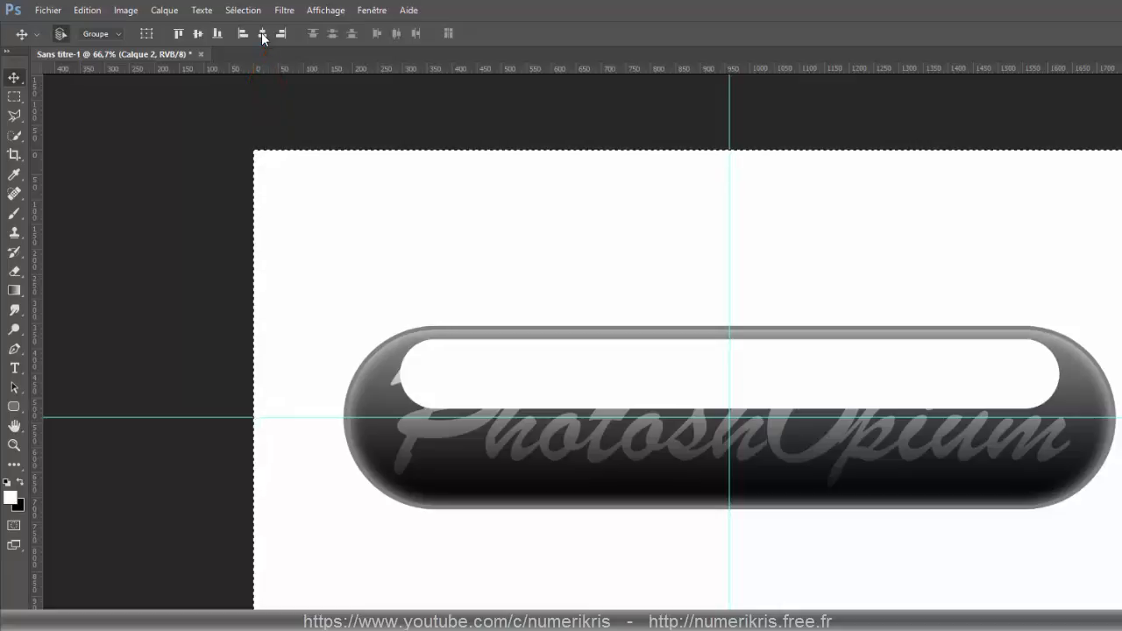
key("ctrl+d")
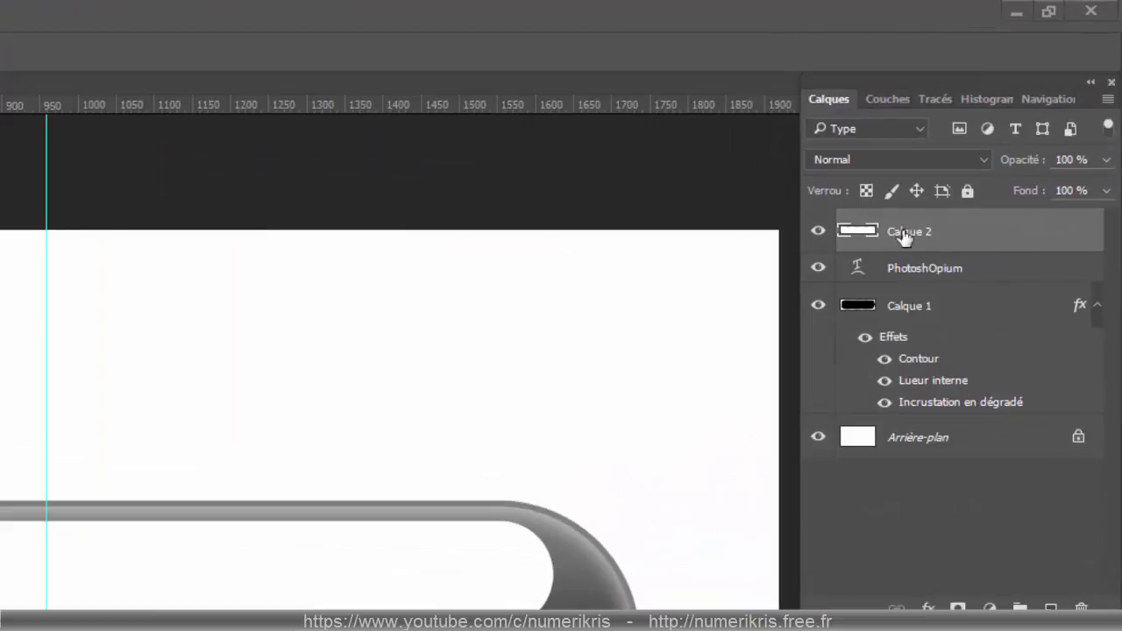
Rename Calque 2, the layer holding the white highlight shape, to Lueur
double_click(915, 232)
type("Lueur")
key("Return")
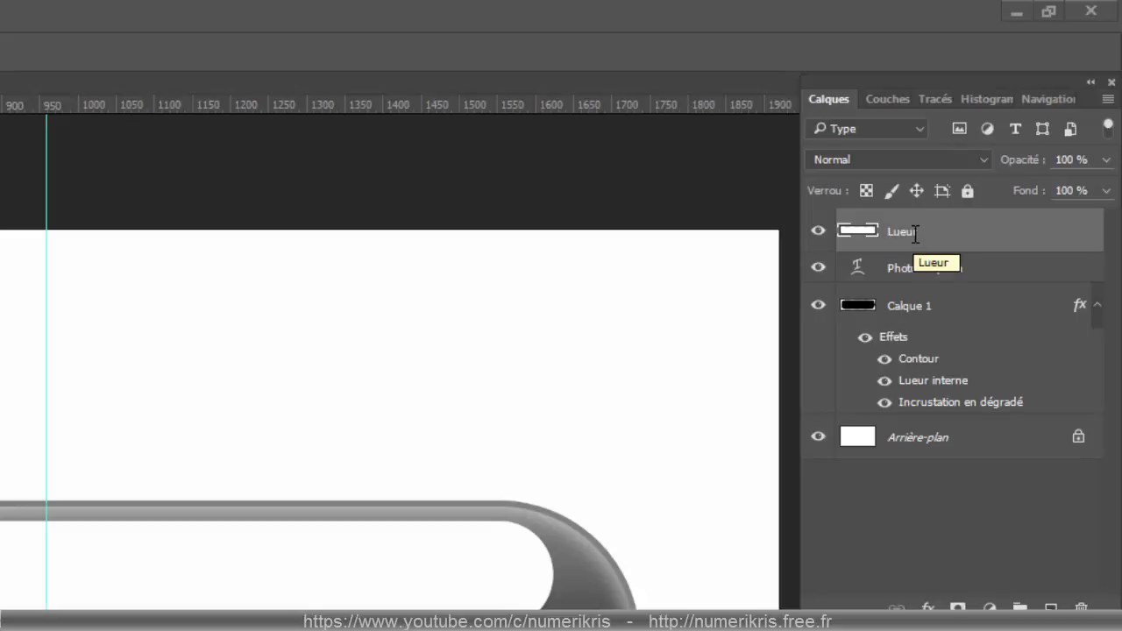
Enable blending interior effects as a group on Lueur and add a gradient overlay with its black stop set to 25% brightness
double_click(962, 242)
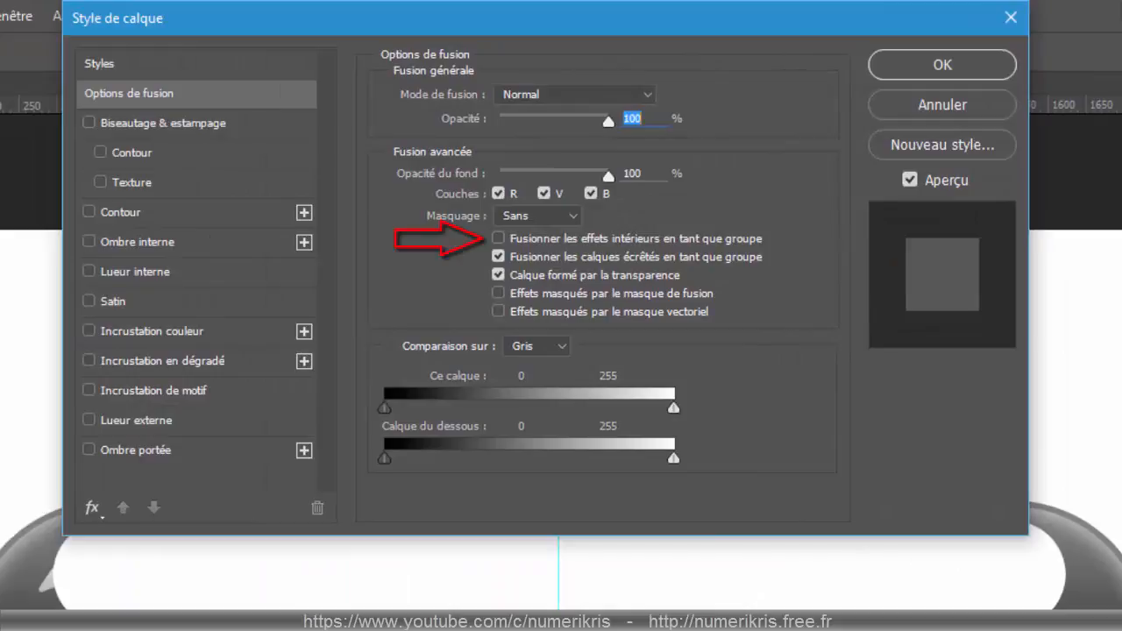
left_click(504, 234)
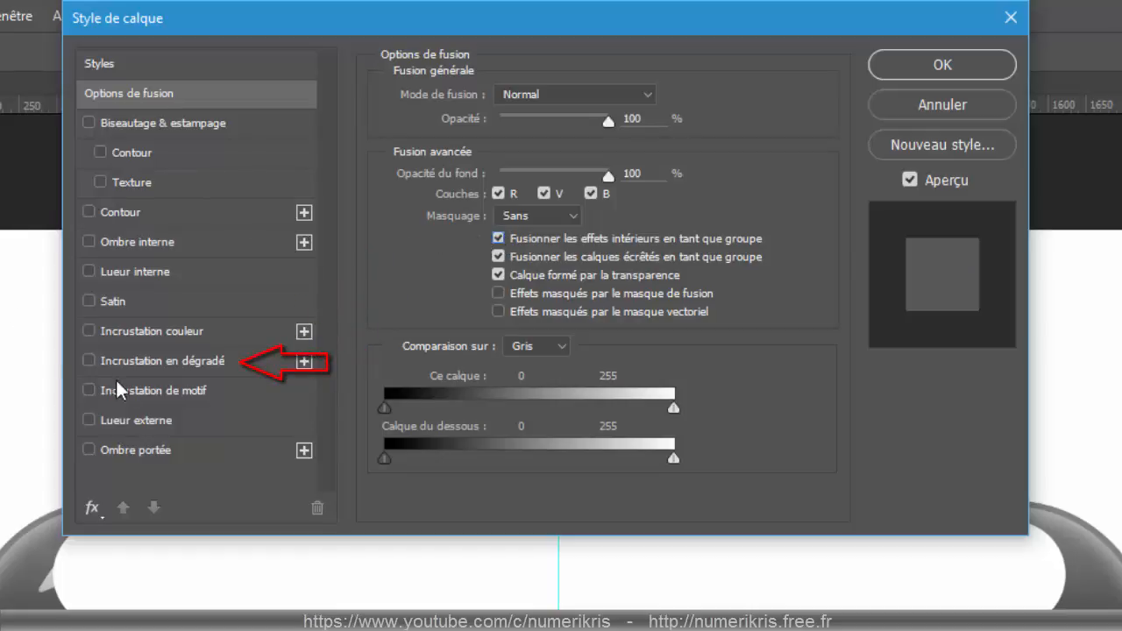
left_click(166, 363)
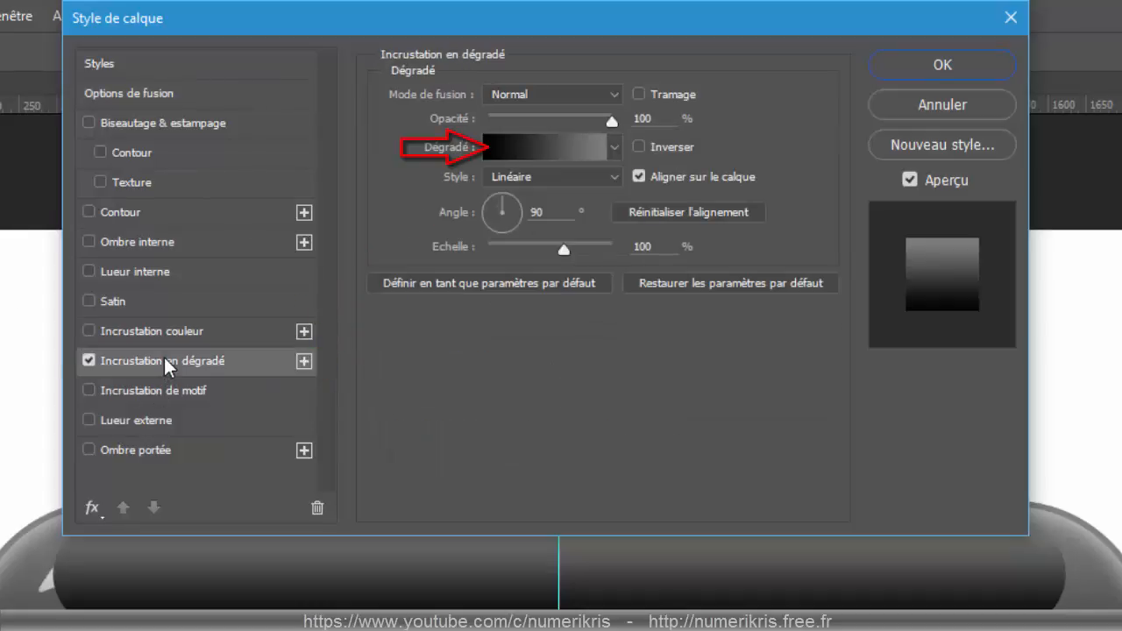
left_click(524, 147)
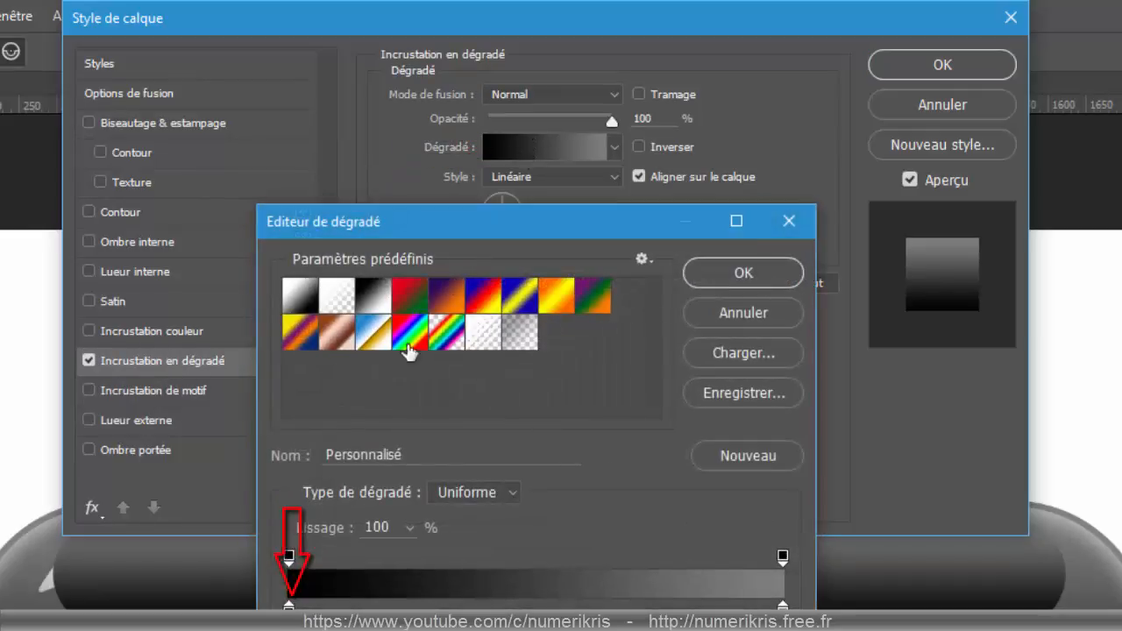
left_click(289, 605)
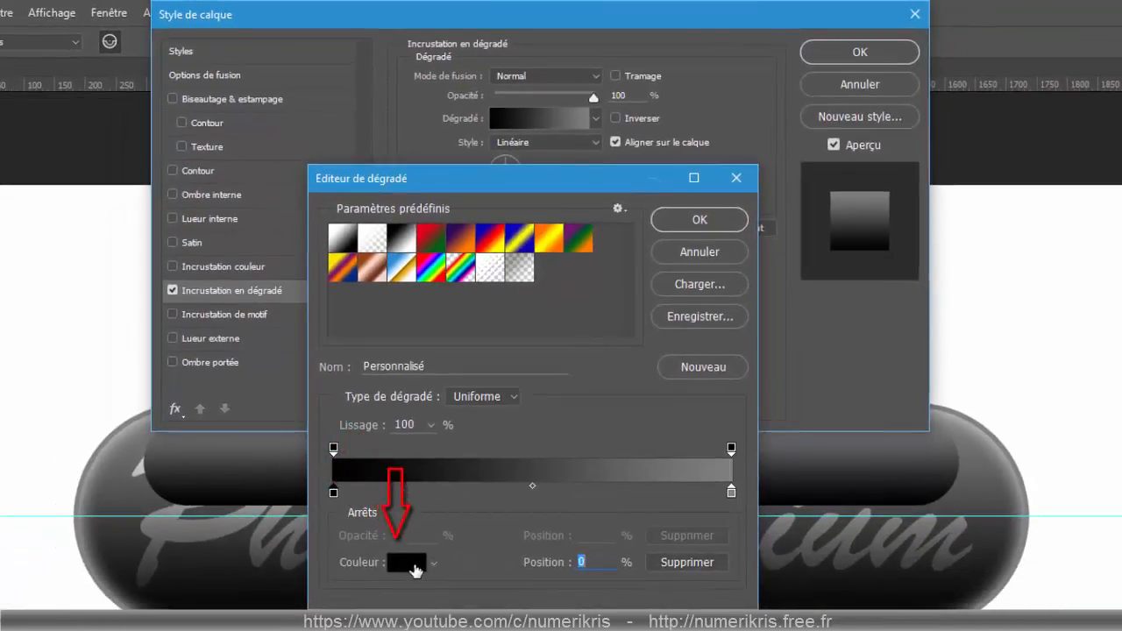
left_click(409, 563)
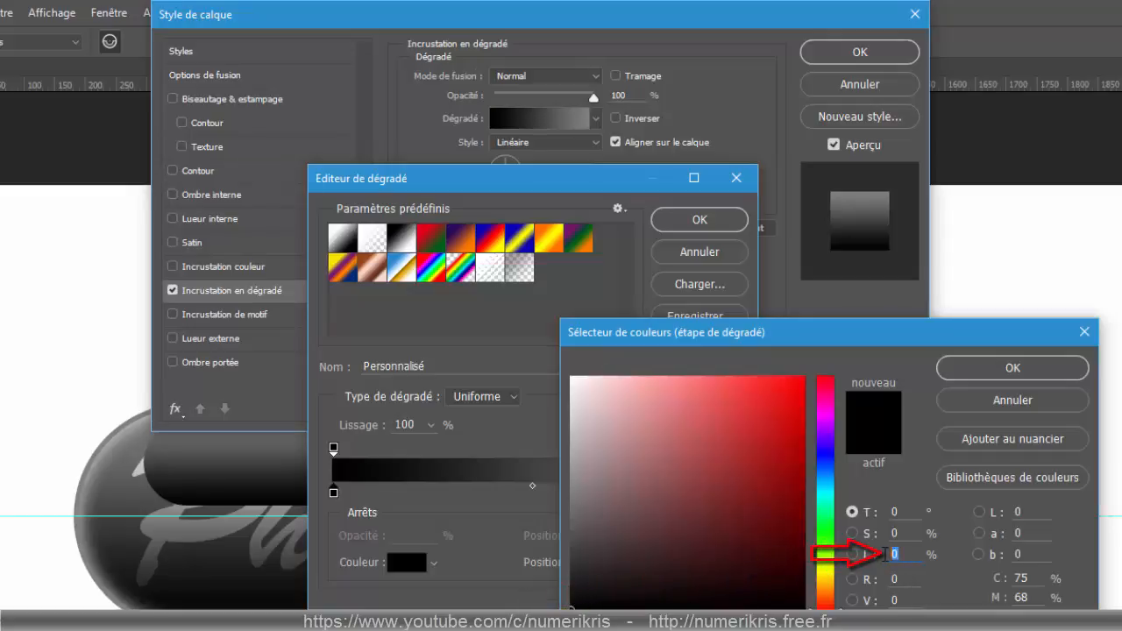
type("25")
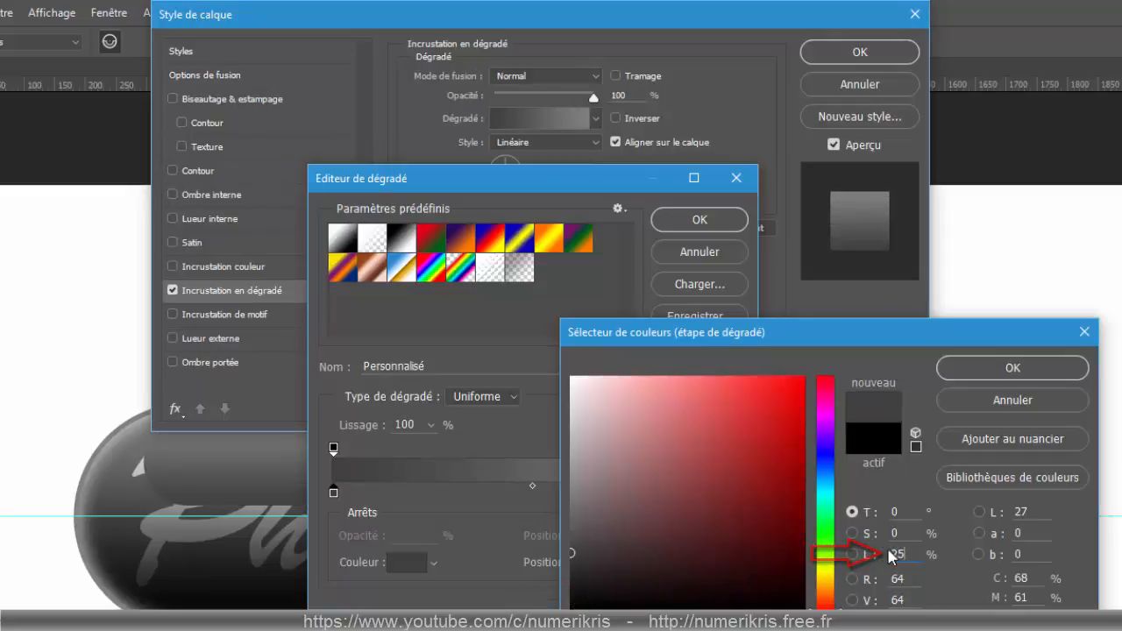
left_click(1012, 367)
left_click(700, 219)
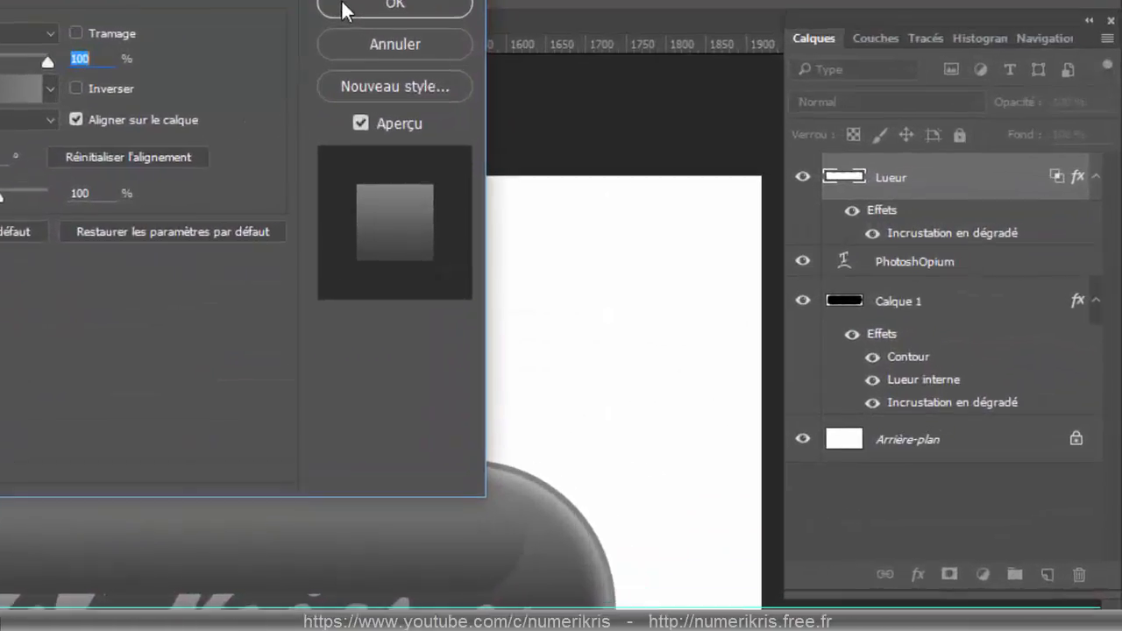
left_click(800, 52)
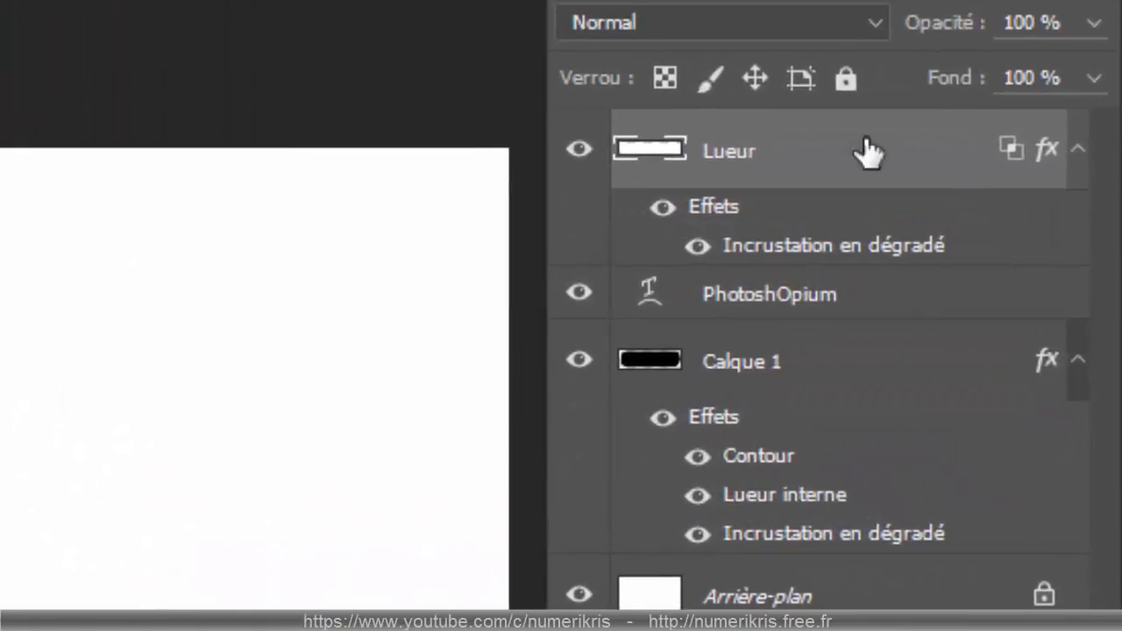
Set the Lueur layer's blend mode to Superposition and its opacity to 90%
left_click(771, 35)
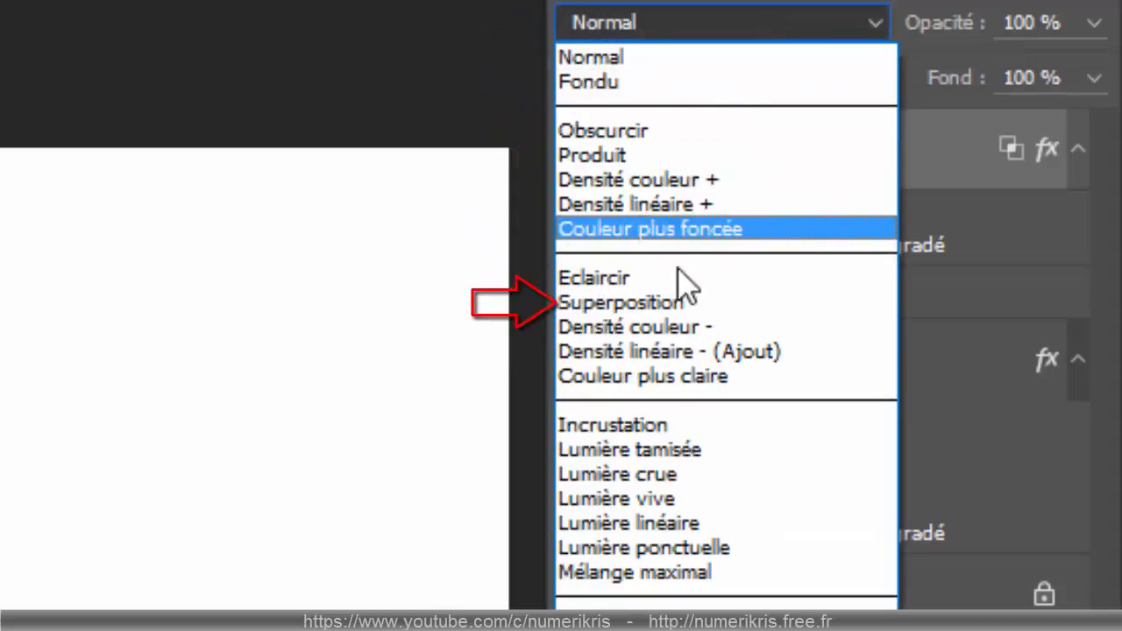
left_click(676, 302)
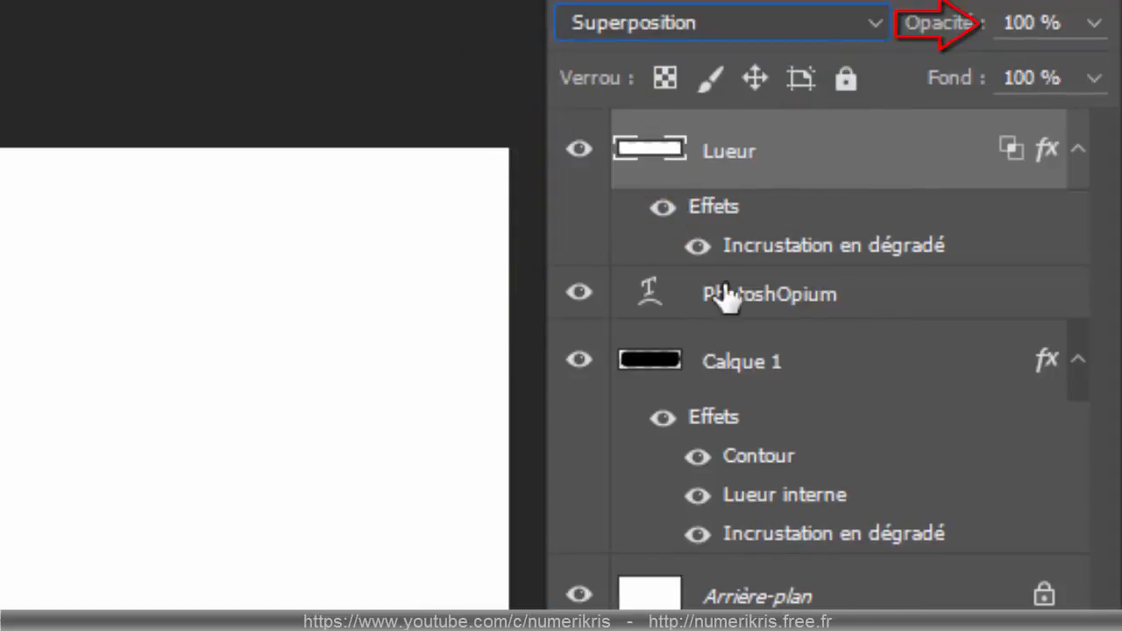
left_click(1094, 24)
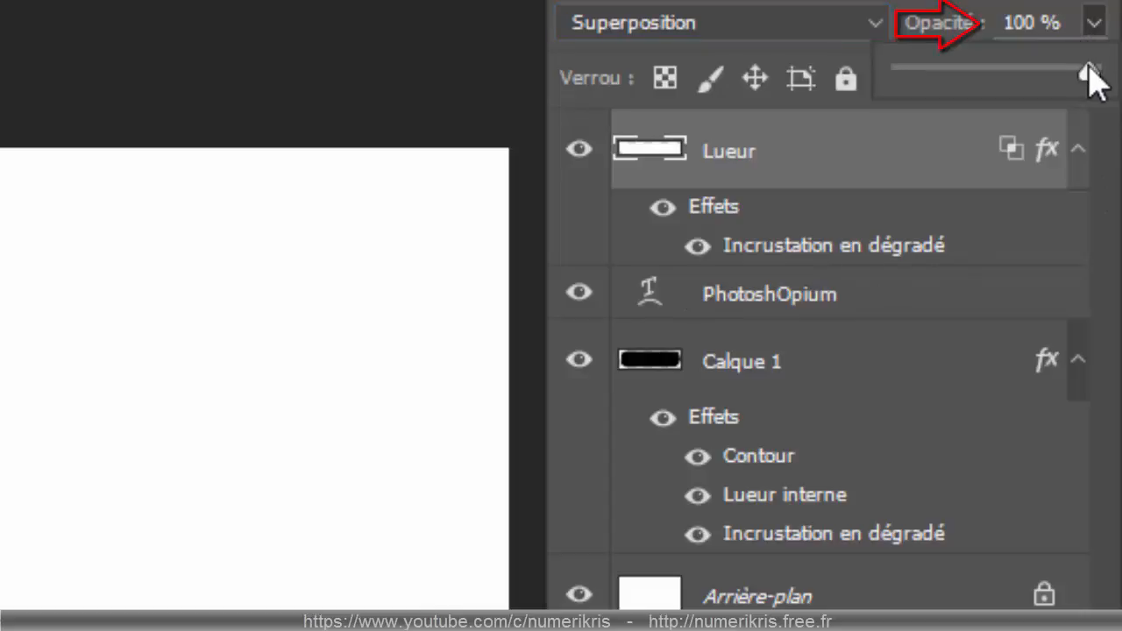
mouse_move(1089, 68)
left_mouse_down()
mouse_move(1063, 70)
mouse_move(1072, 73)
left_mouse_up()
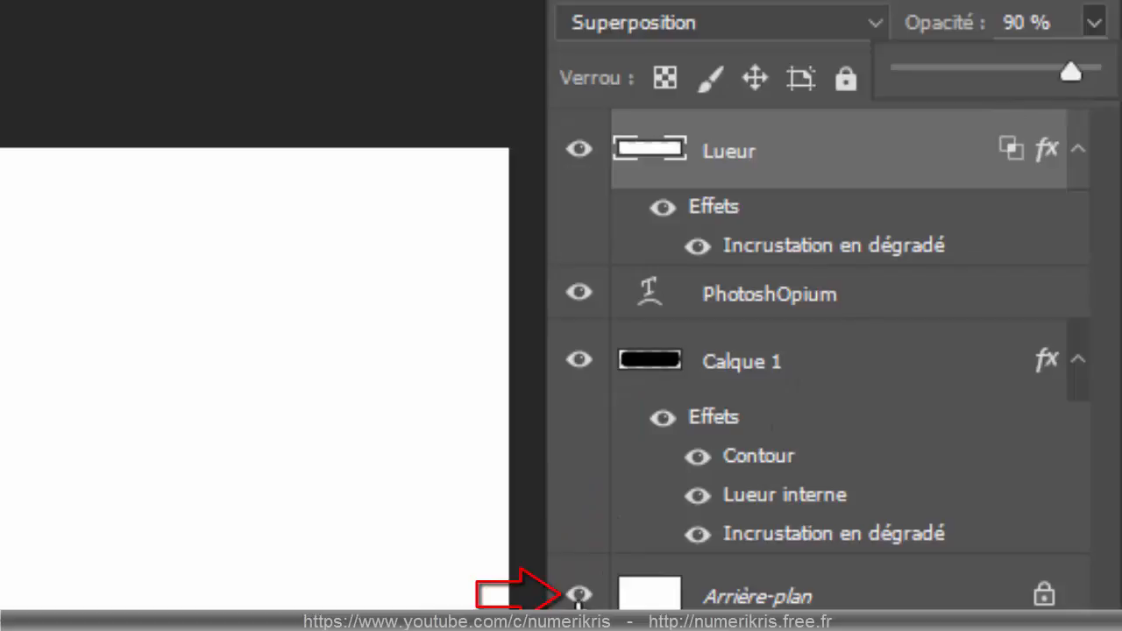
Hide the Arrière-plan layer and stamp the Lueur, PhotoshOpium and Calque 1 layers into one new merged layer
left_click(579, 597)
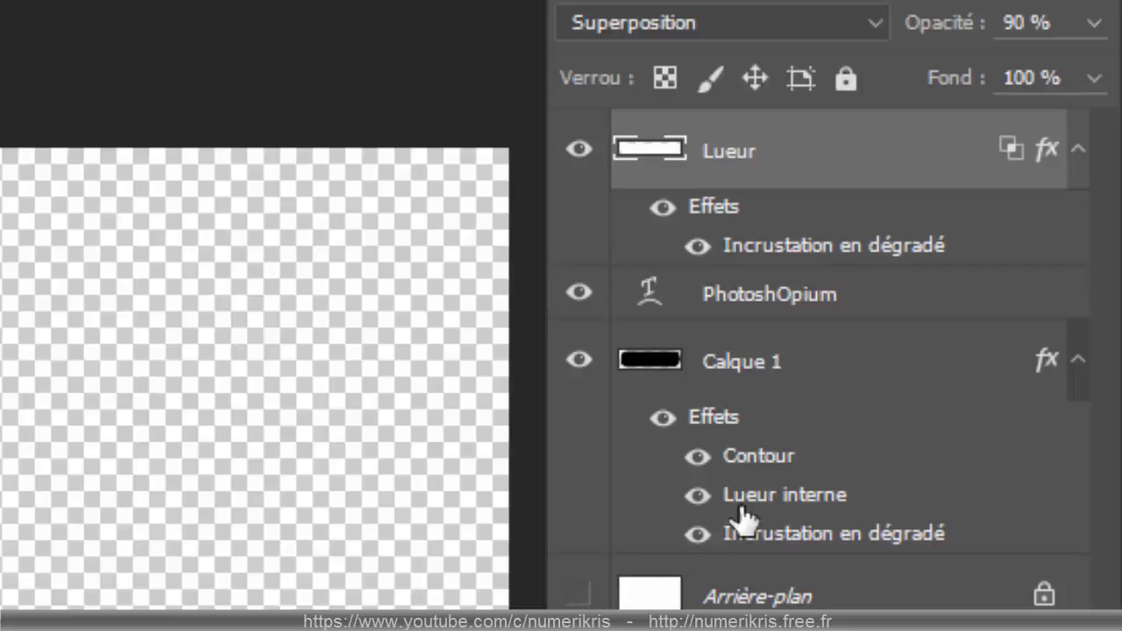
left_click(756, 384, "shift")
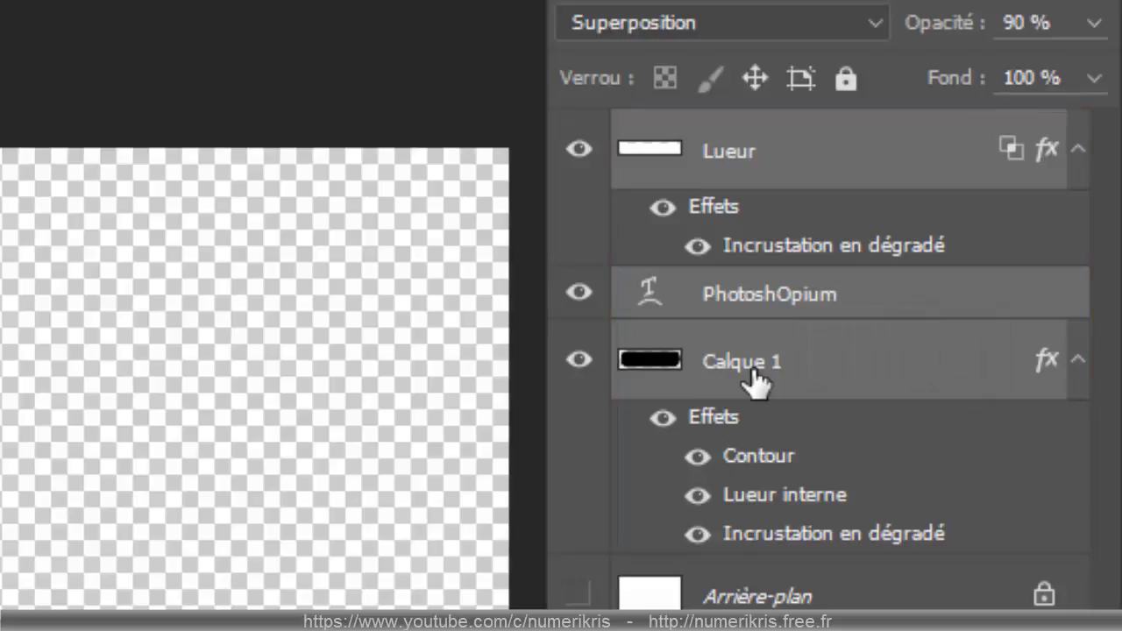
key("ctrl+shift+alt+e")
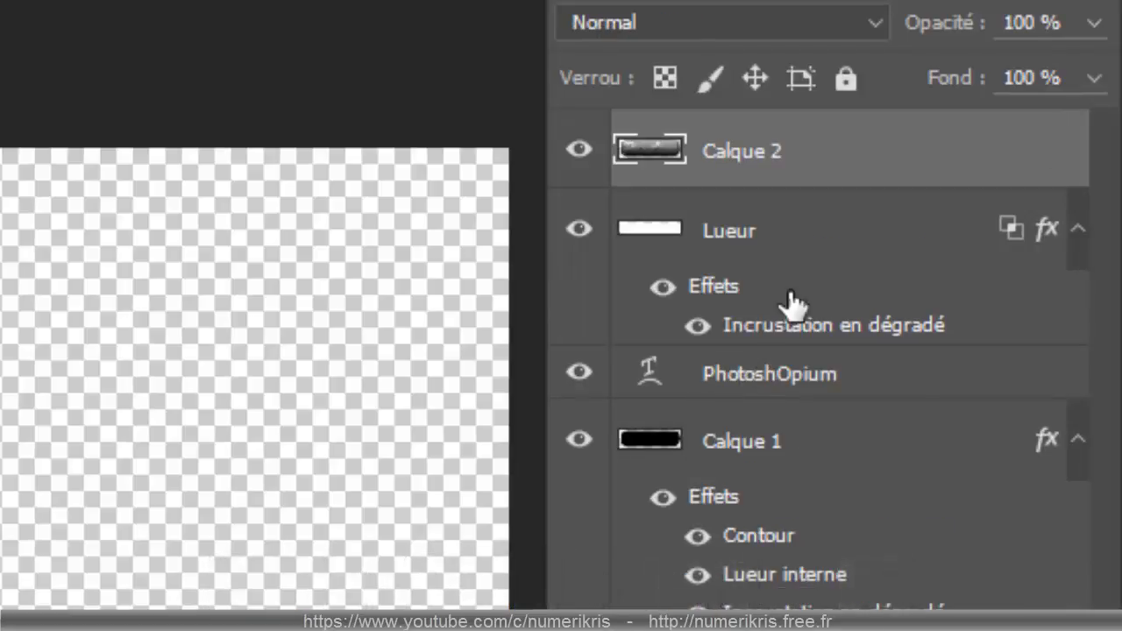
Group the Lueur, PhotoshOpium and Calque 1 layers and name the group Elements
left_click(778, 246)
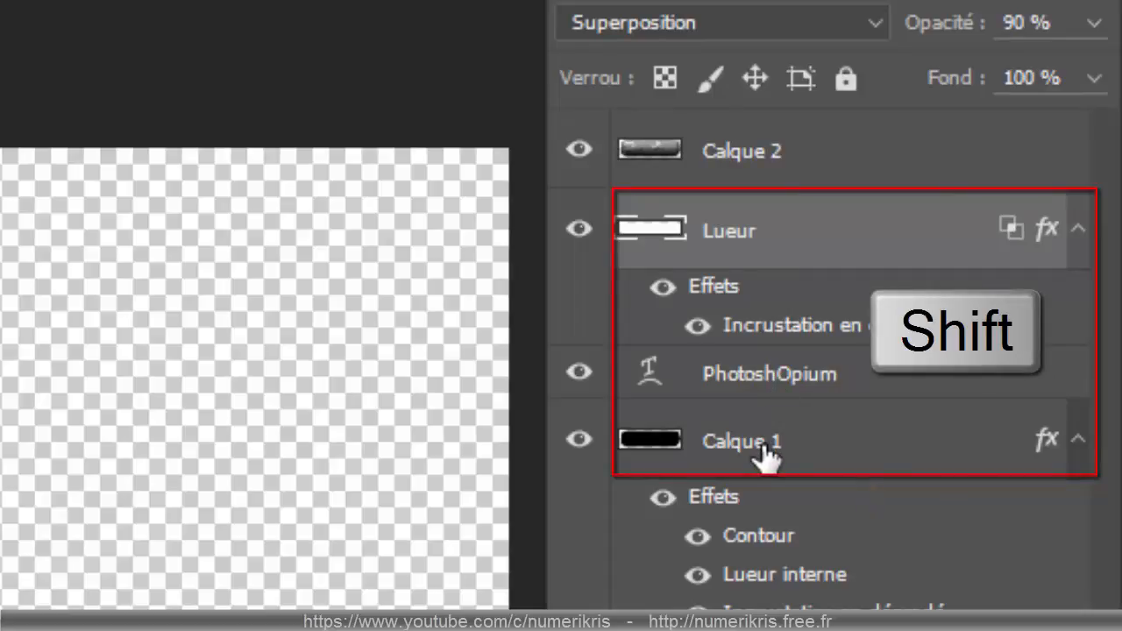
left_click(823, 453, "shift")
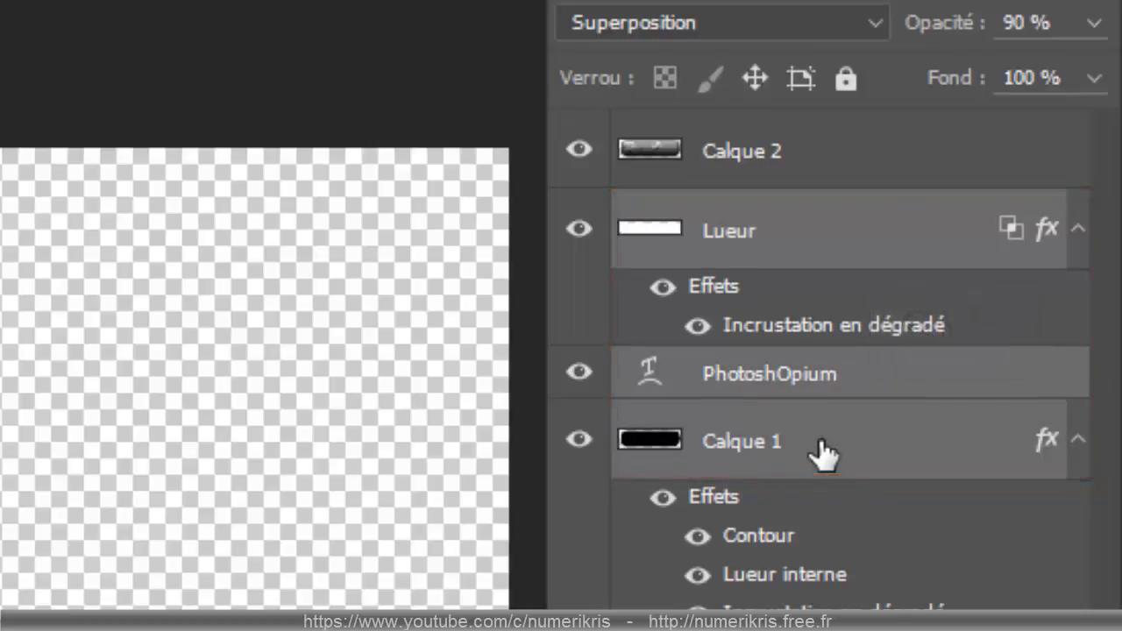
key("ctrl+g")
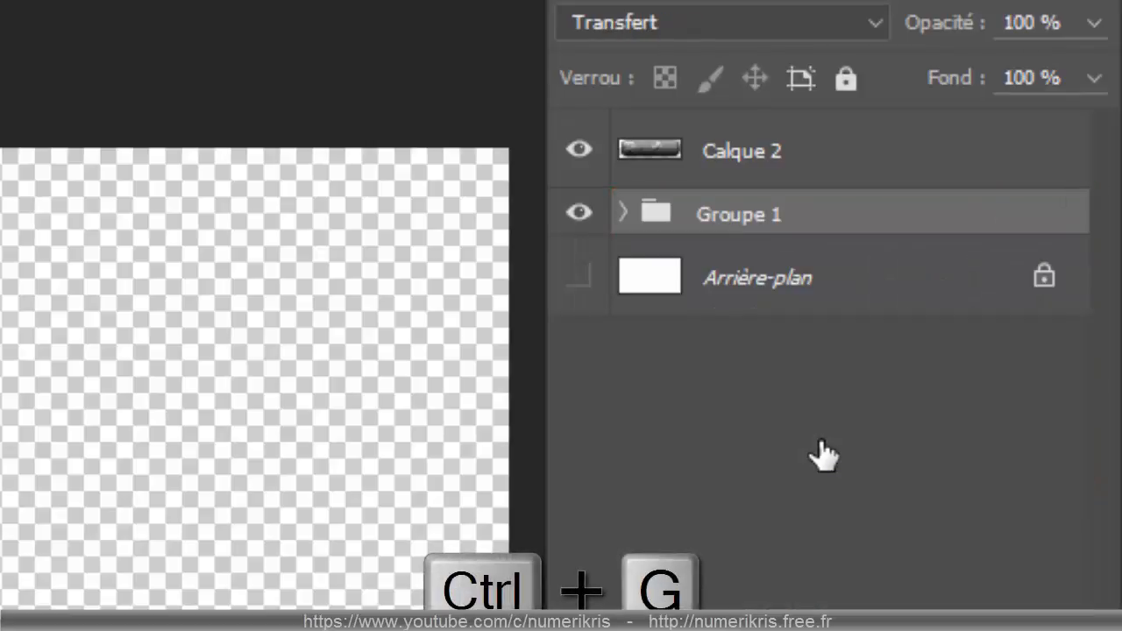
double_click(728, 220)
key("Return")
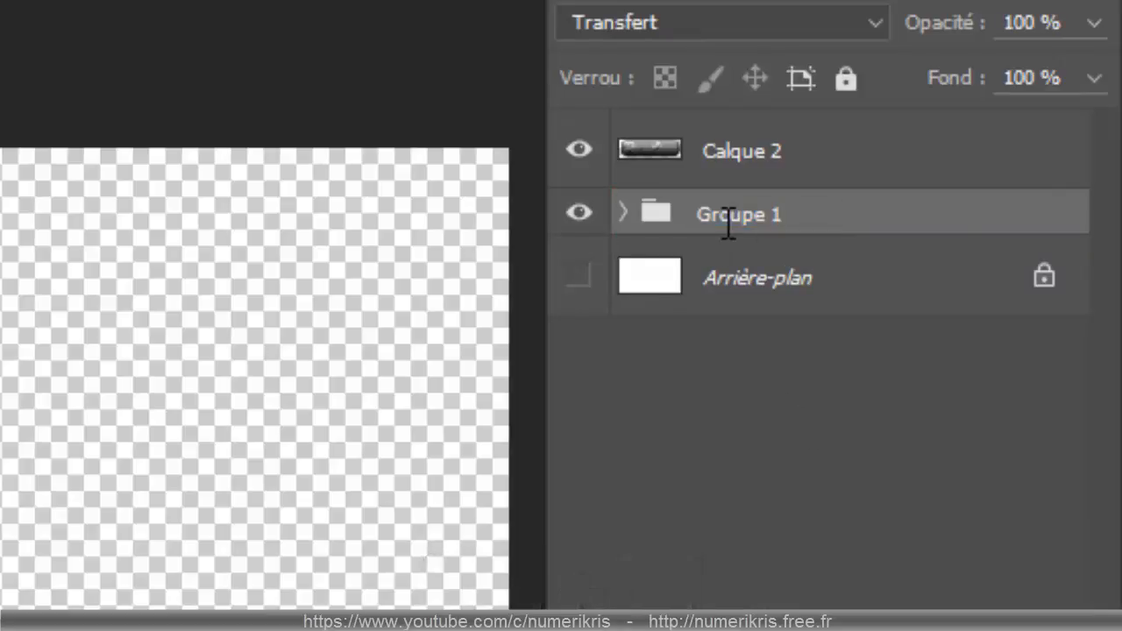
double_click(729, 219)
type("Elements")
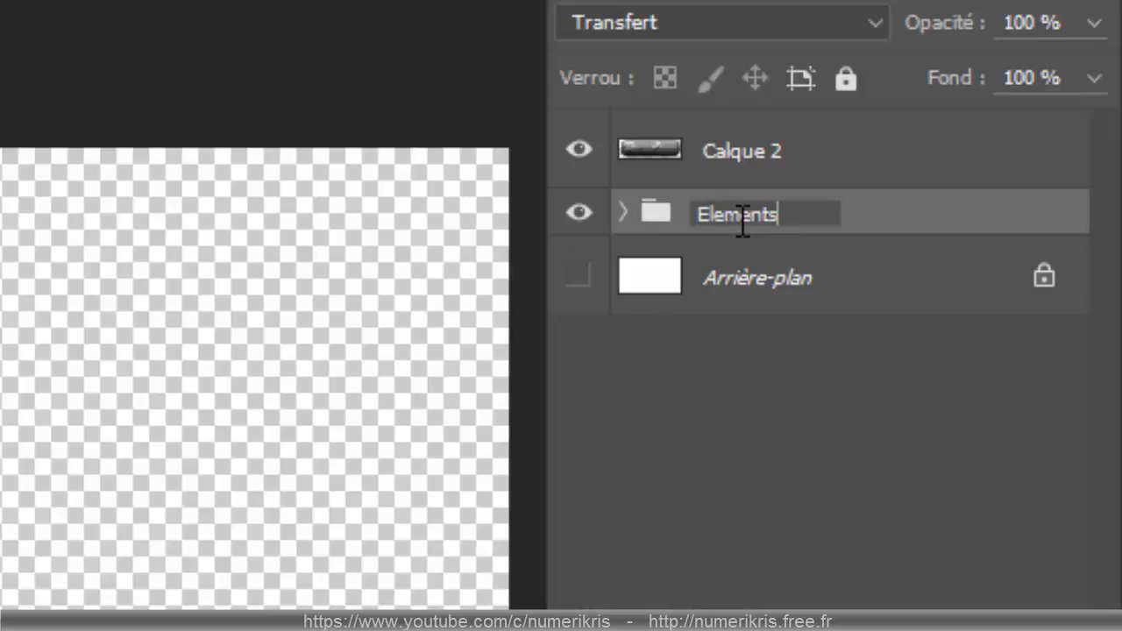
left_click(797, 454)
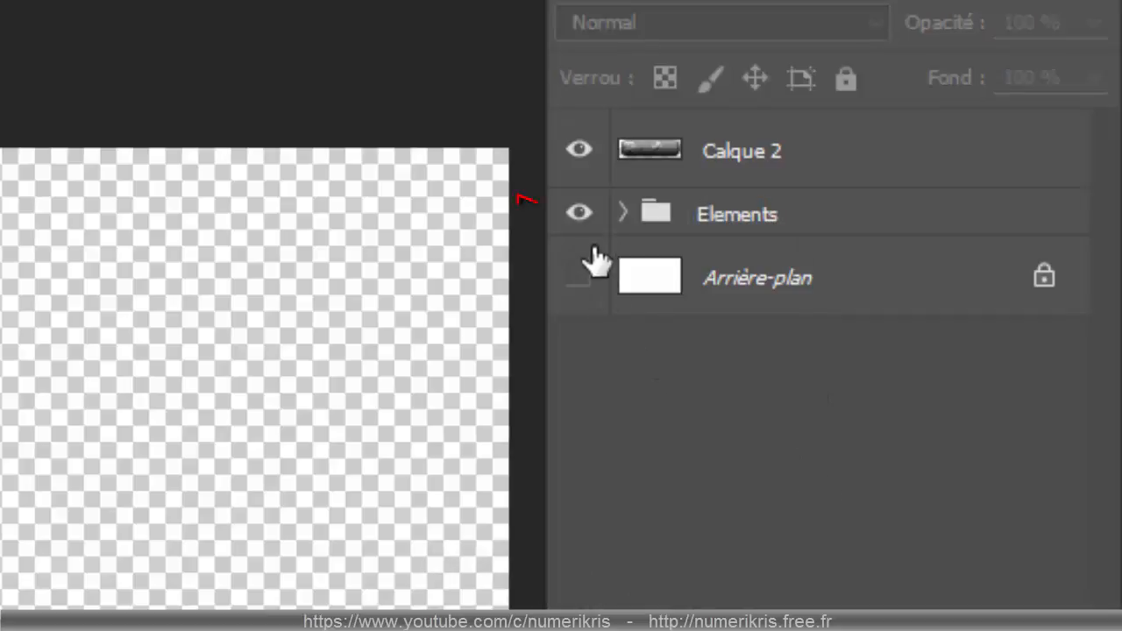
Hide the Elements group and show the Arrière-plan layer again, leaving the merged Calque 2 layer selected
left_click(579, 214)
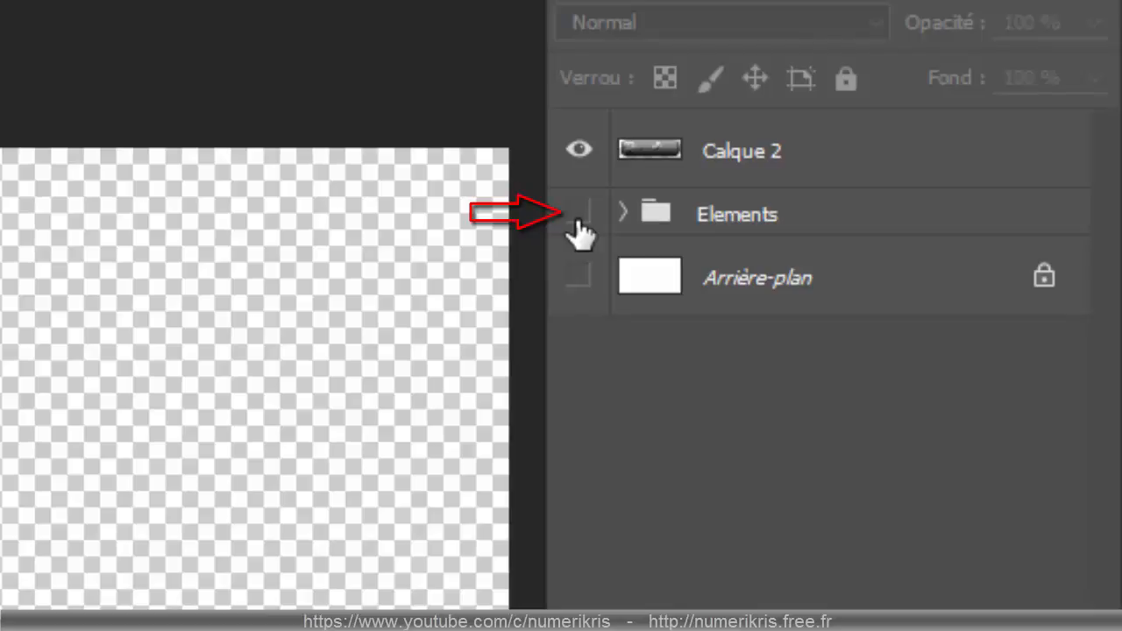
left_click(579, 279)
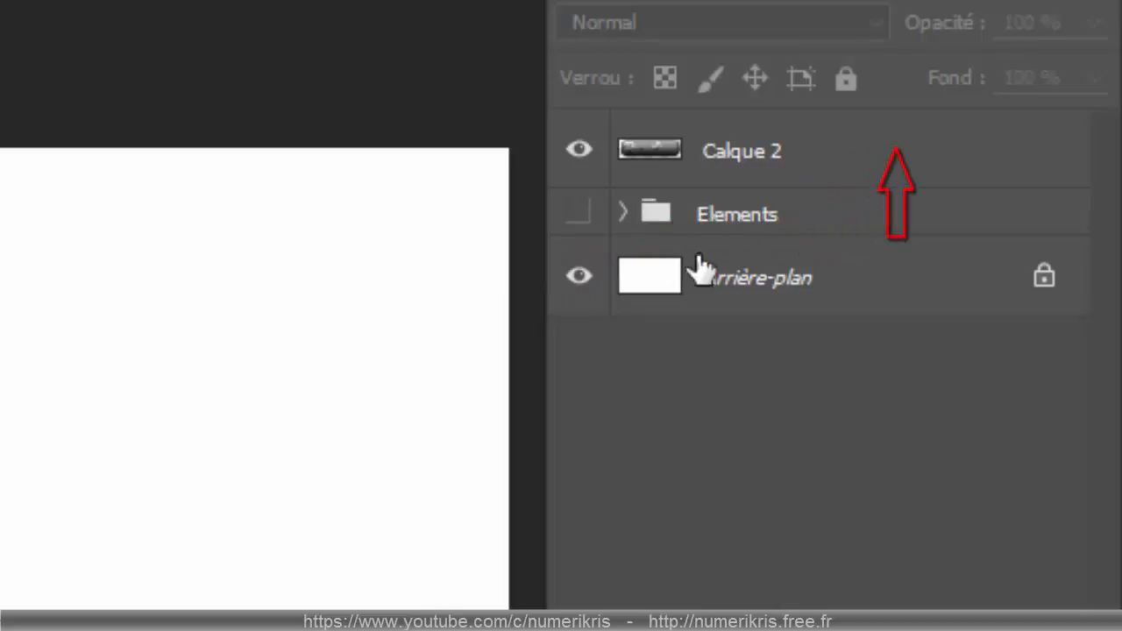
left_click(820, 171, "ctrl")
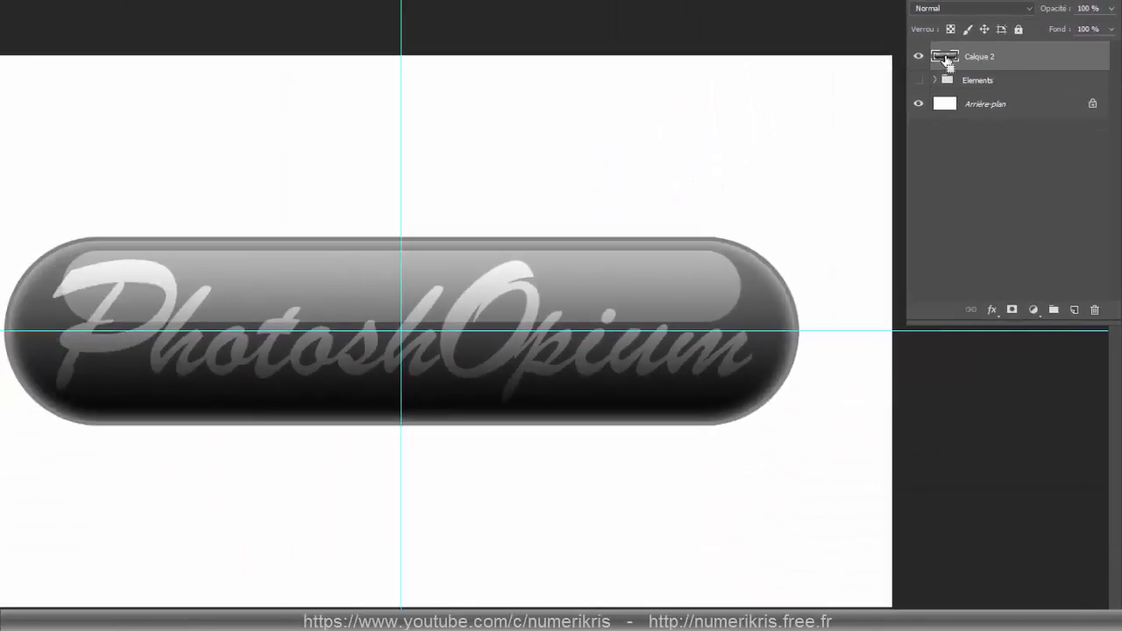
Copy the left half of the merged pill, up to the vertical guide, onto a new layer and reselect Calque 2
left_click(946, 60, "ctrl")
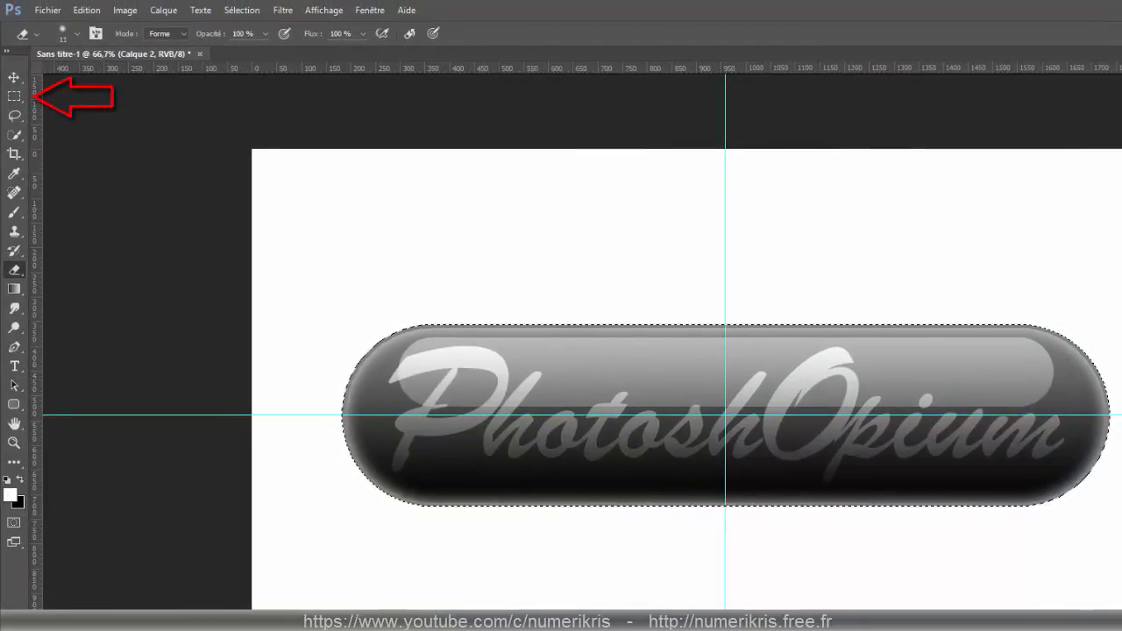
left_click(15, 99)
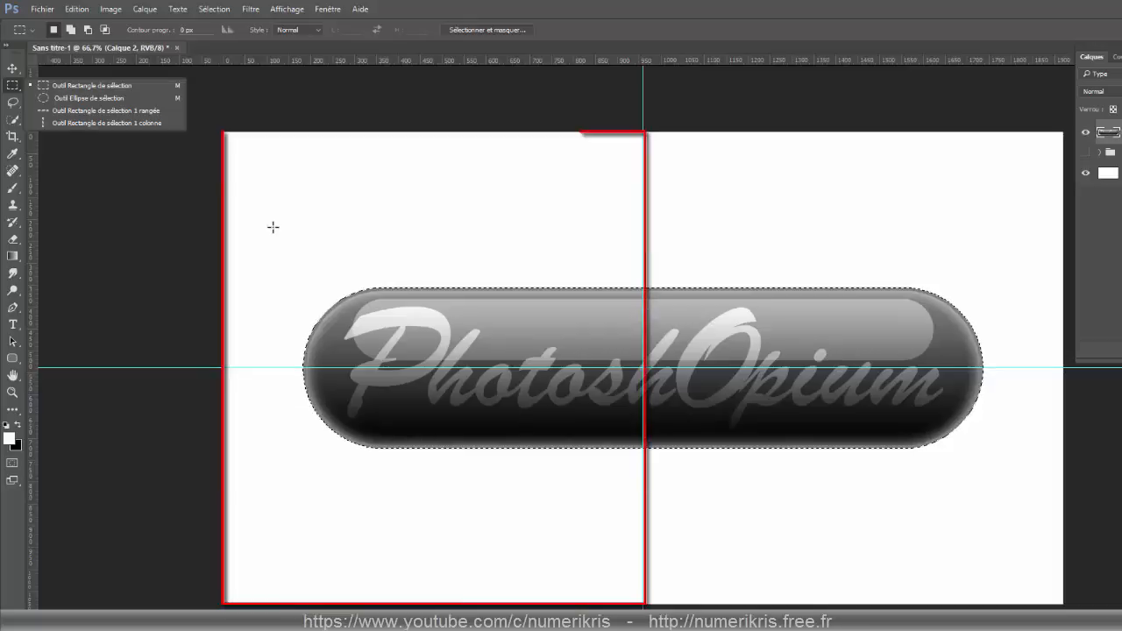
left_click_drag(224, 132, 643, 604)
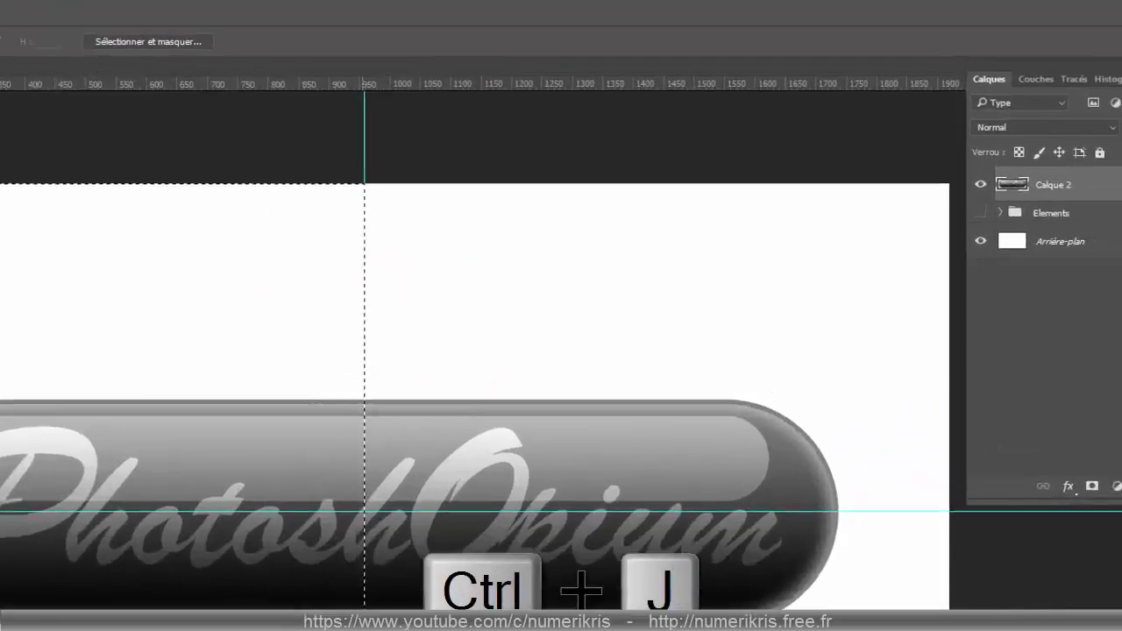
key("ctrl+j")
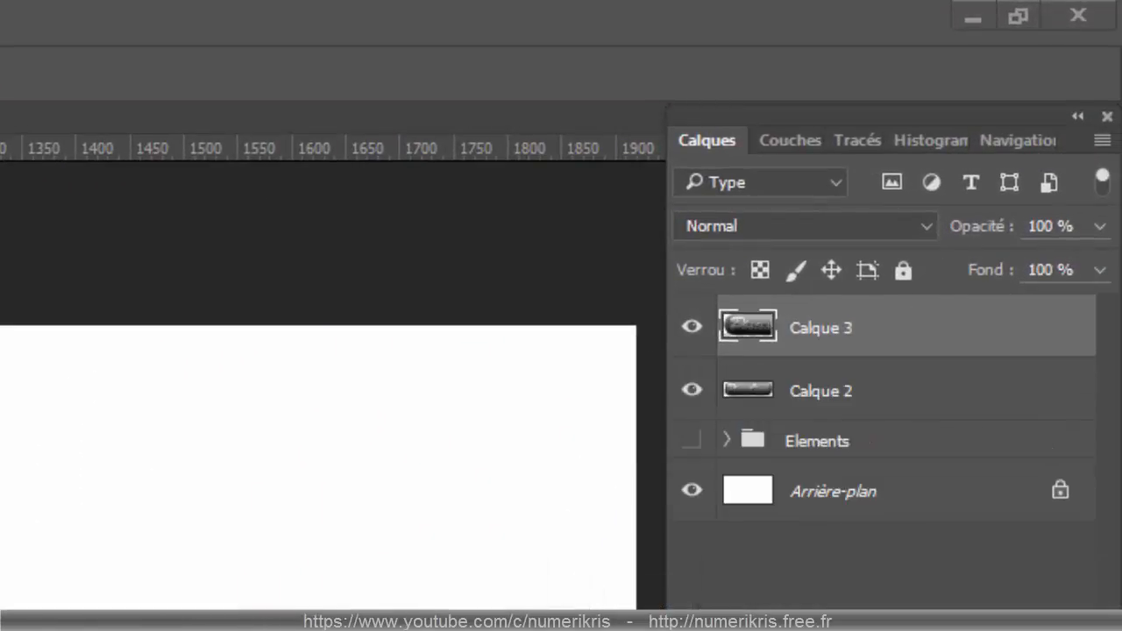
left_click(899, 405)
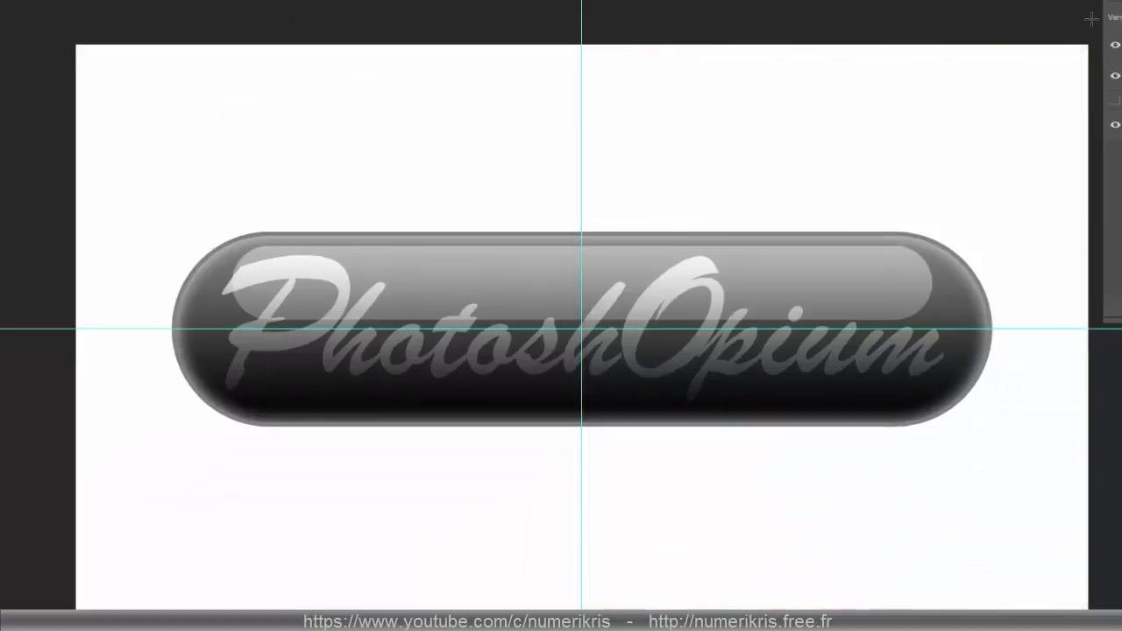
Copy the right half of the merged pill, from the vertical guide, onto a new layer and delete Calque 2
left_click_drag(1092, 28, 582, 614)
key("ctrl+j")
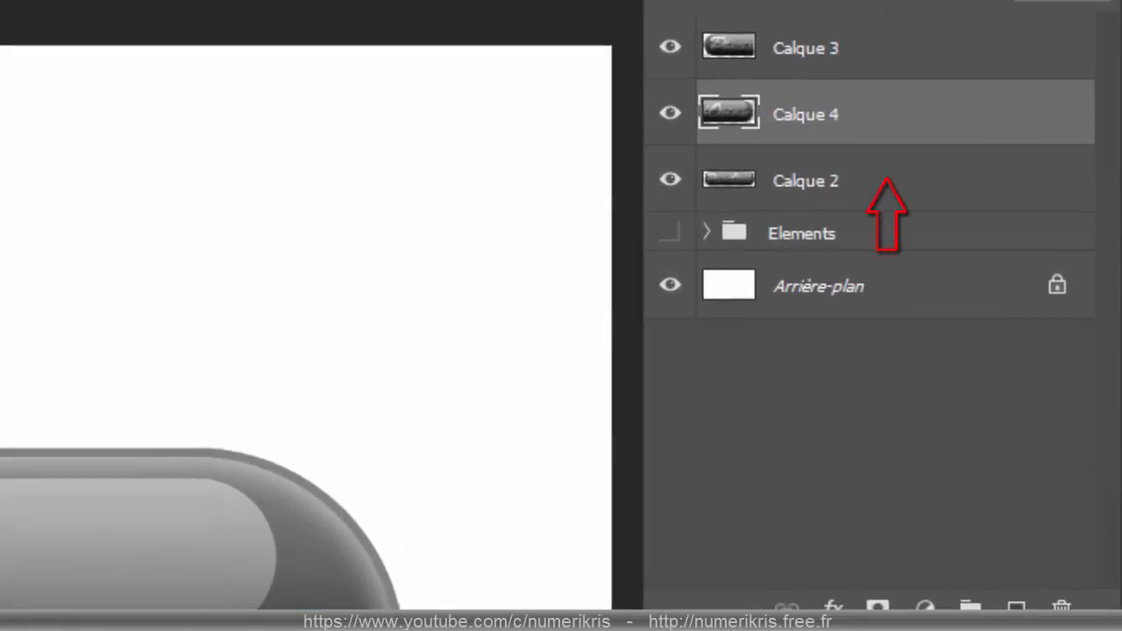
left_click(991, 207)
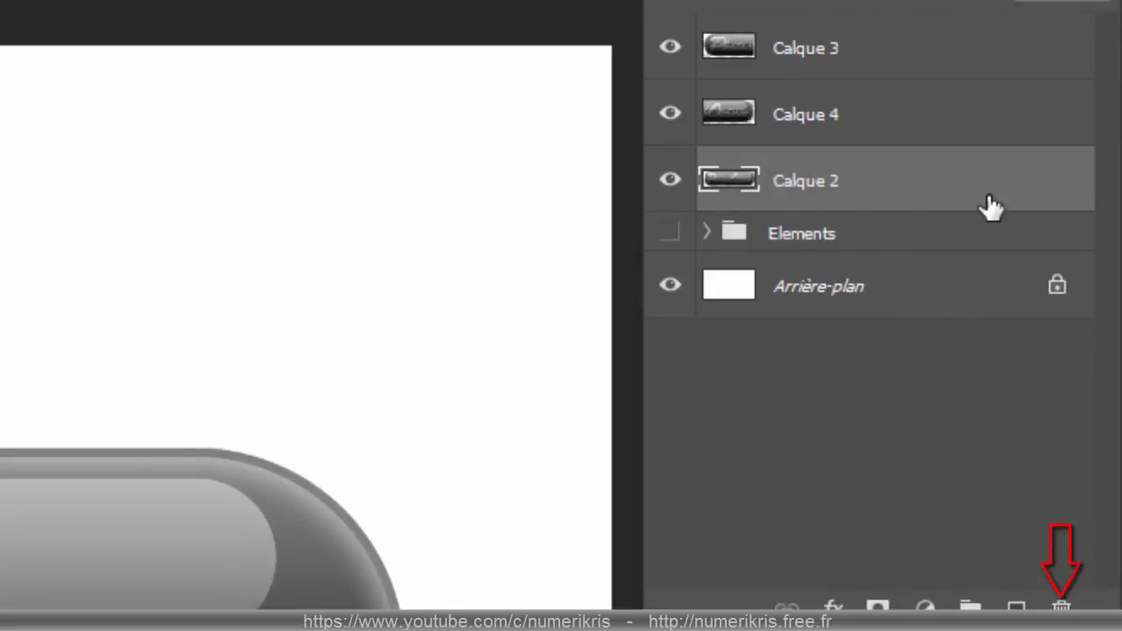
left_click_drag(991, 207, 1061, 603)
Scale the right half on Calque 4 to 99 % with width and height linked
left_click(879, 125)
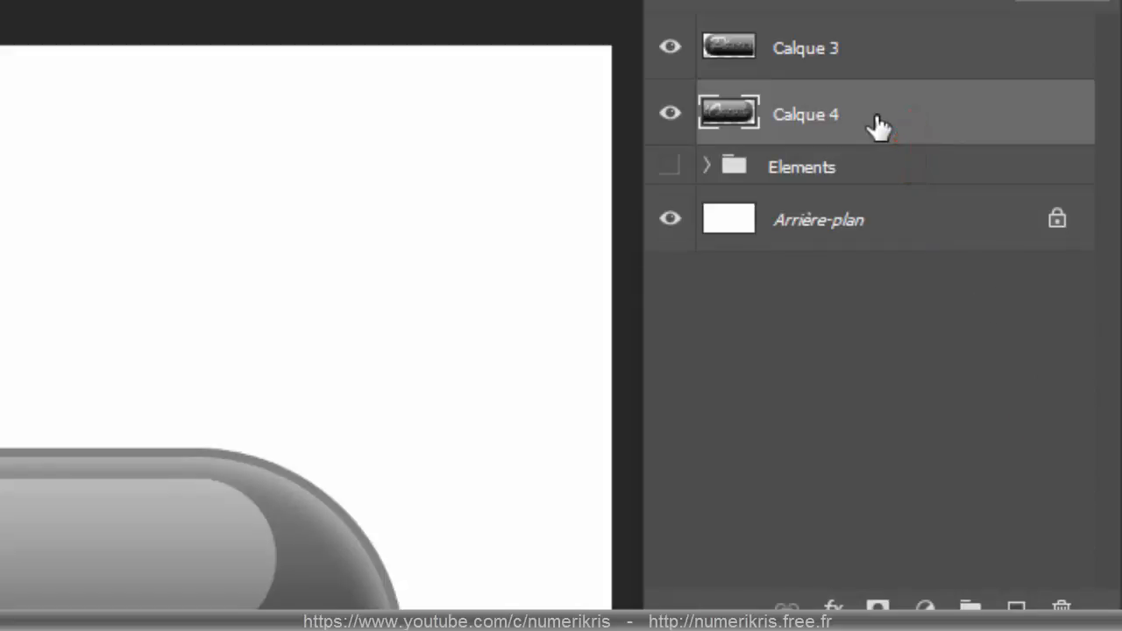
key("ctrl+t")
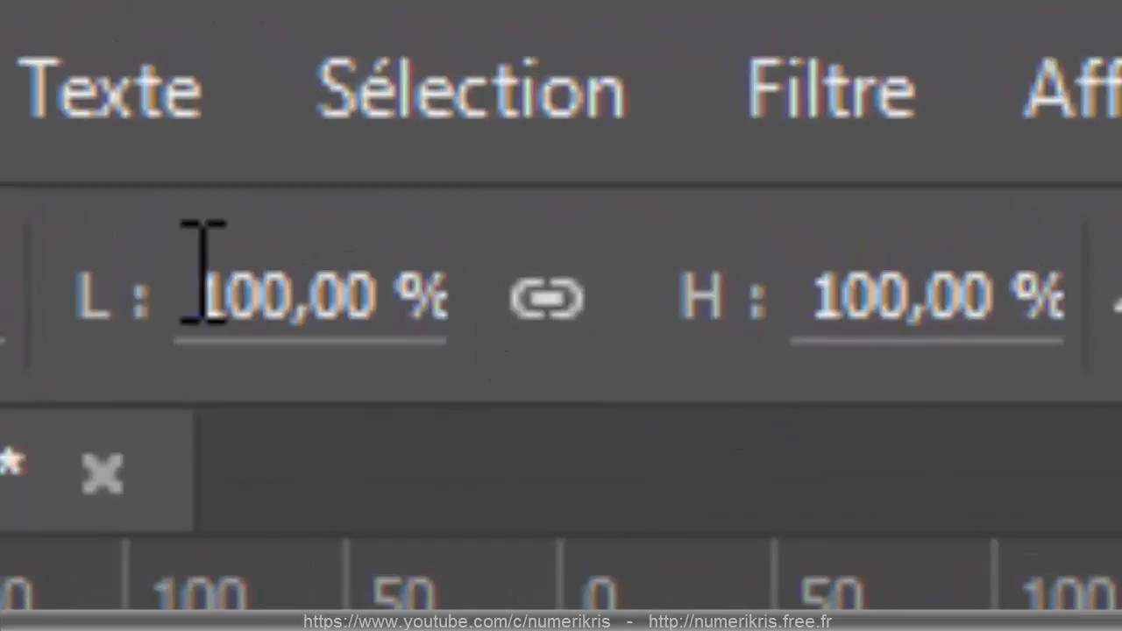
left_click(530, 321)
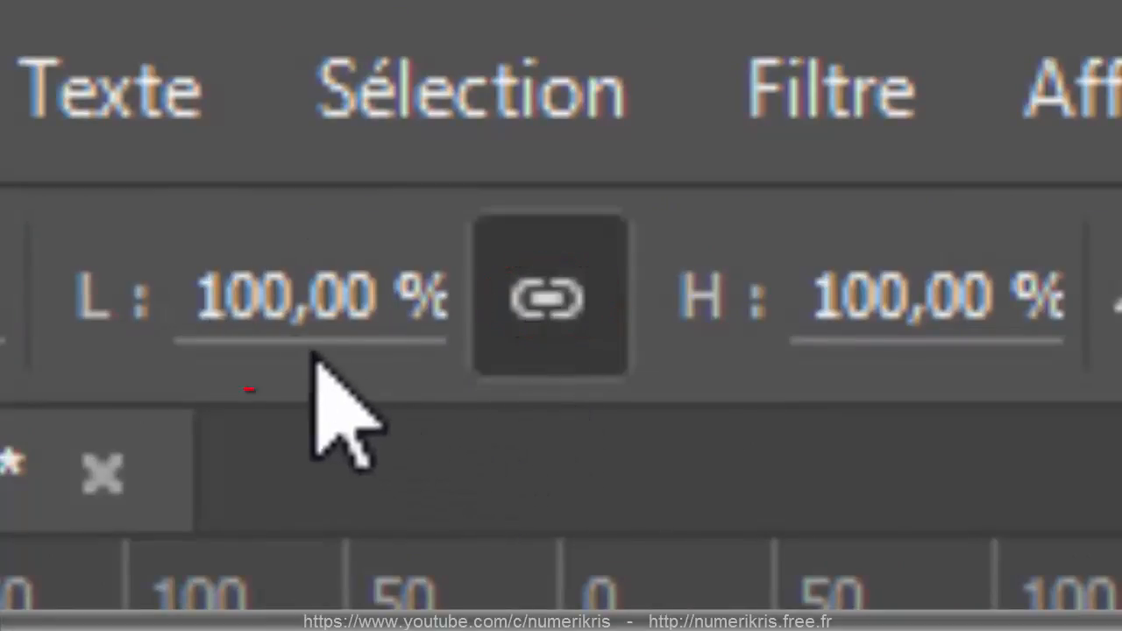
left_click_drag(201, 298, 483, 306)
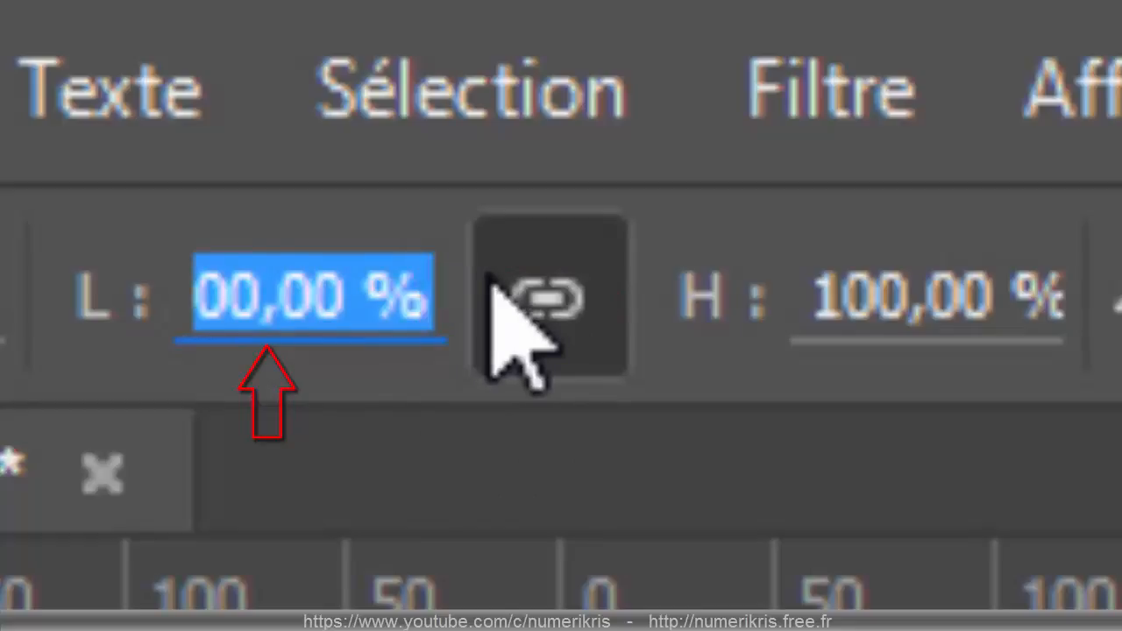
type("99")
key("Return")
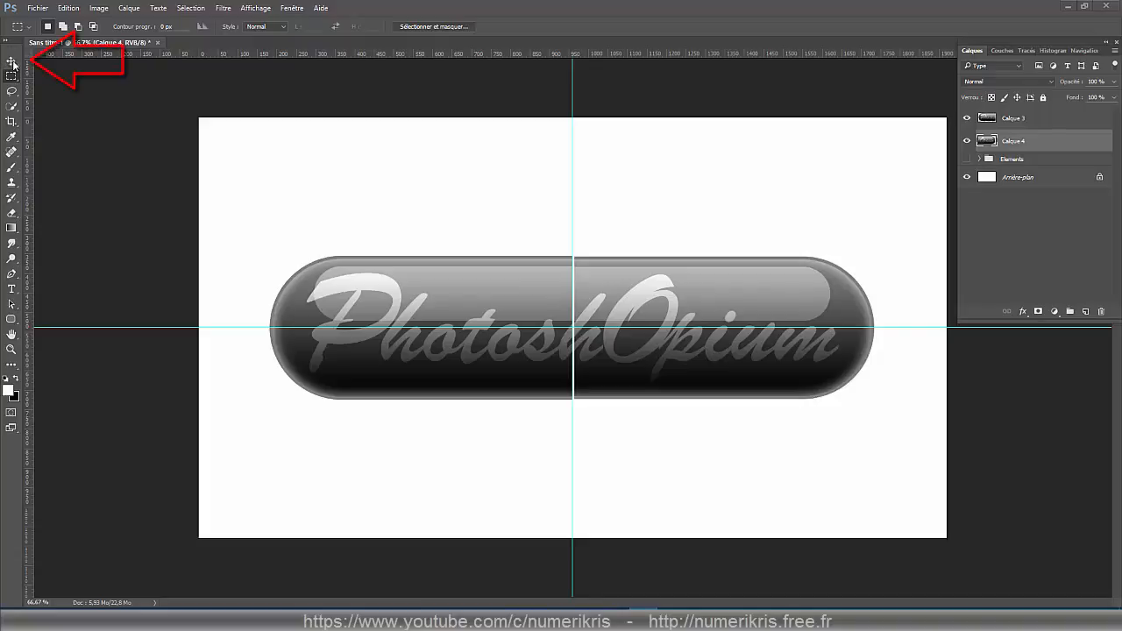
Nudge Calque 4 left until its cut edge meets the left half at the vertical guide
scroll(572, 272, "up", 8)
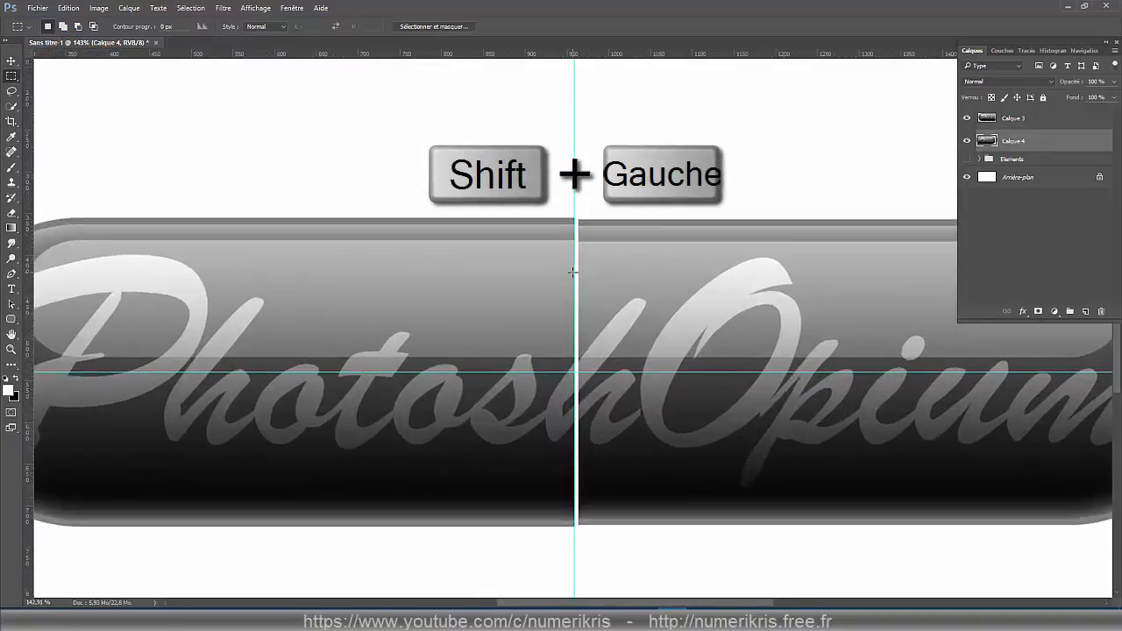
scroll(573, 272, "up", 2)
left_click(11, 61)
key("Left")
key("Left")
key("Left")
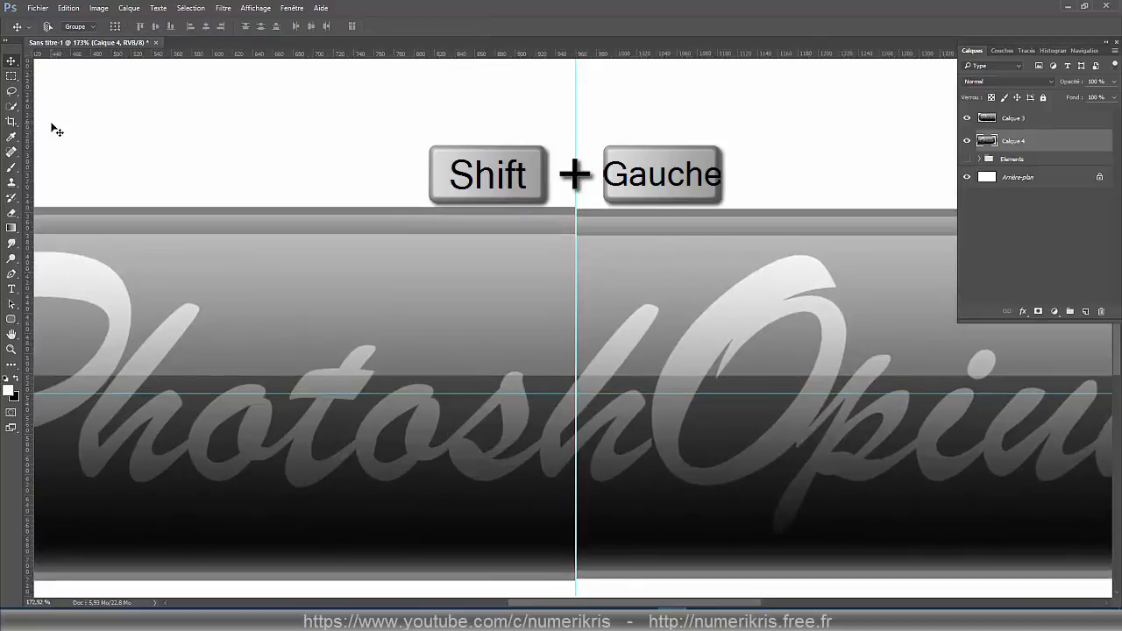
key("Left")
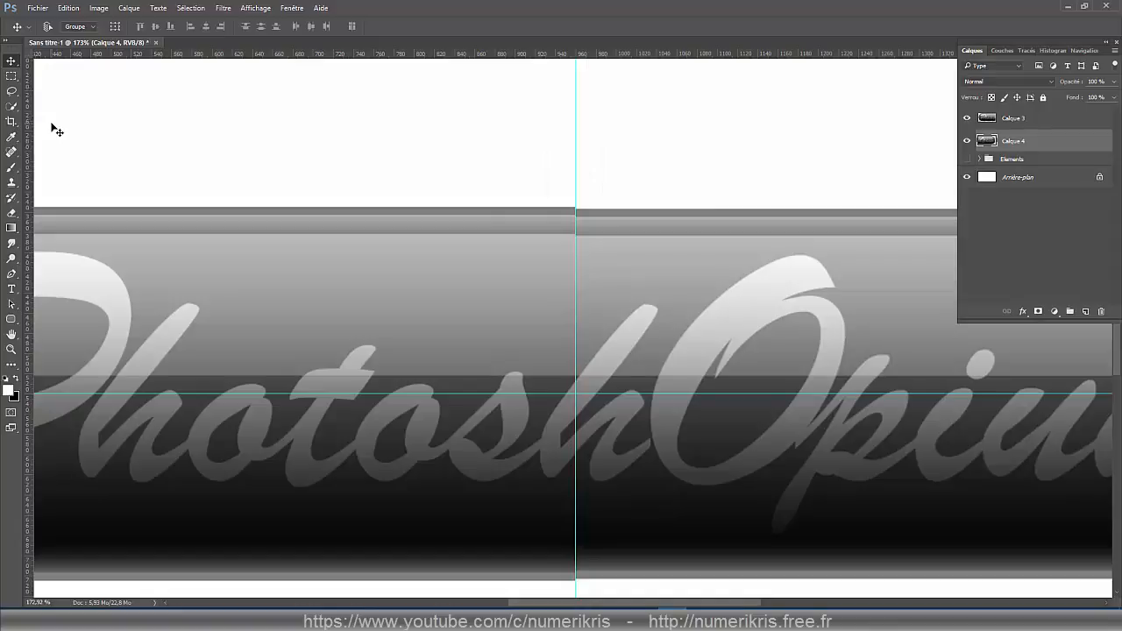
scroll(391, 290, "down", 3)
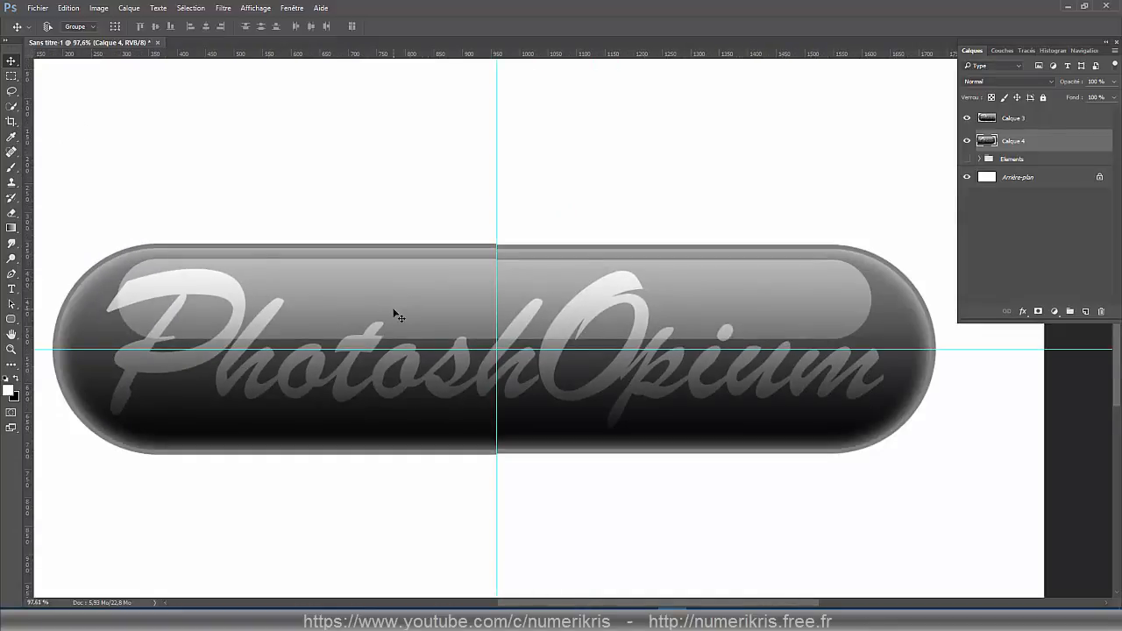
Load Calque 4's outline as a selection and subtract everything except a thin vertical strip beside the vertical guide
key("ctrl")
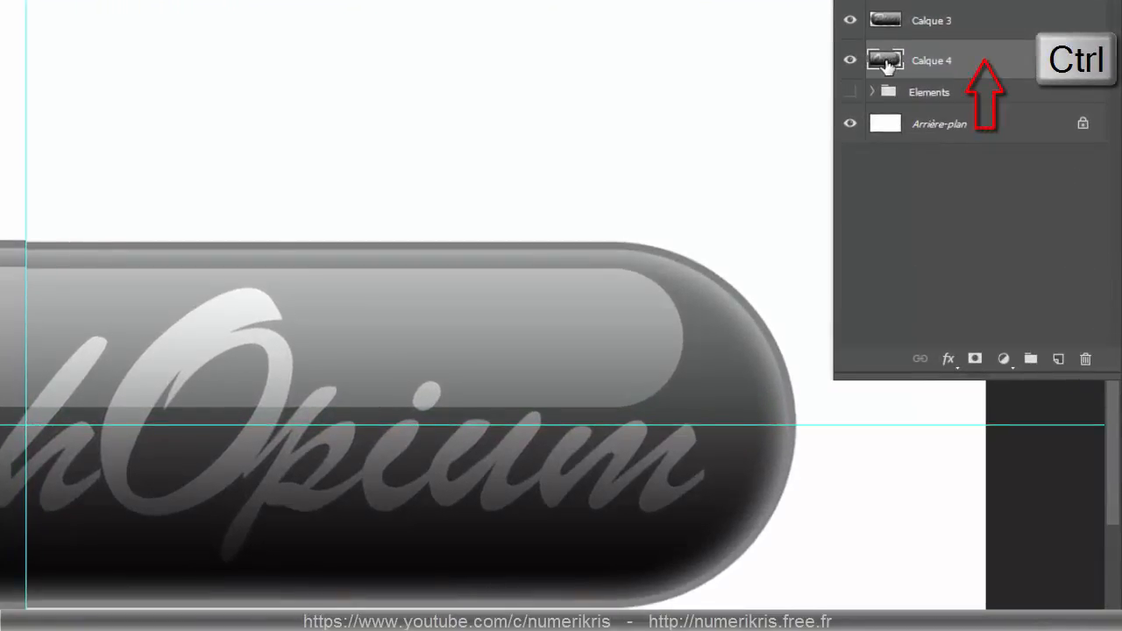
left_click(888, 65, "ctrl")
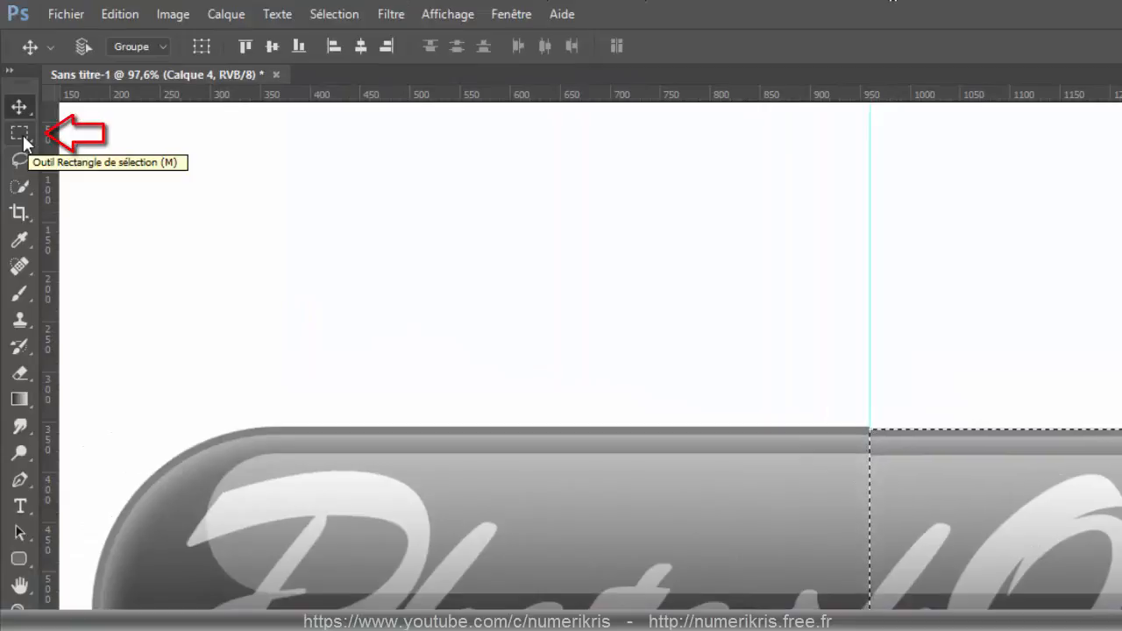
left_click(19, 134)
key("alt")
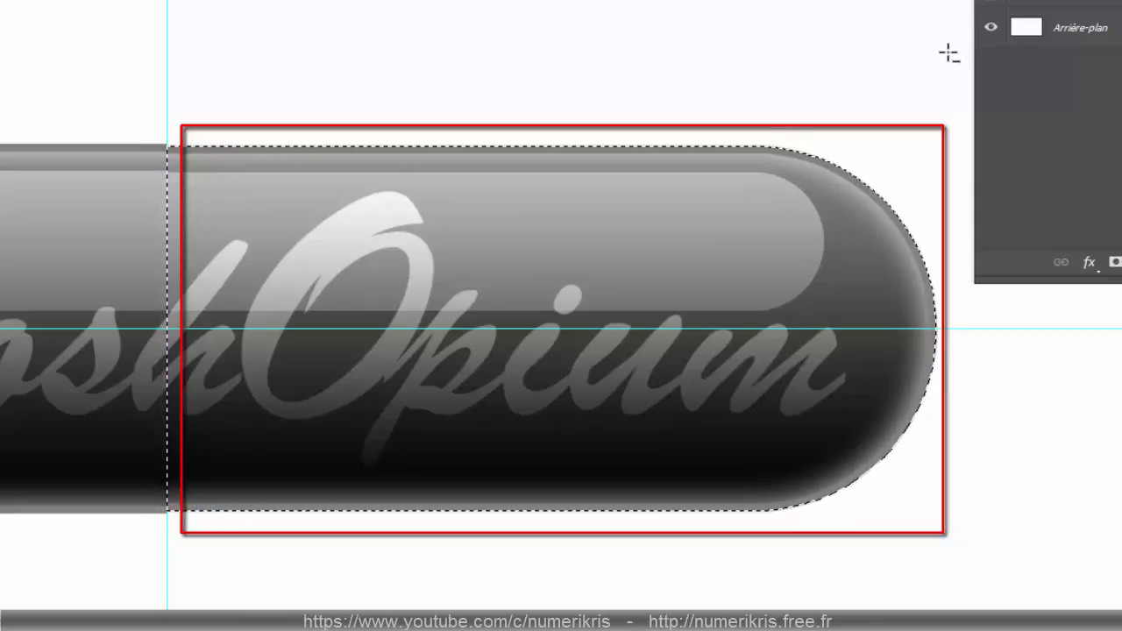
mouse_move(953, 51)
left_mouse_down()
mouse_move(965, 396)
mouse_move(841, 534)
mouse_move(427, 596)
mouse_move(177, 579)
left_mouse_up()
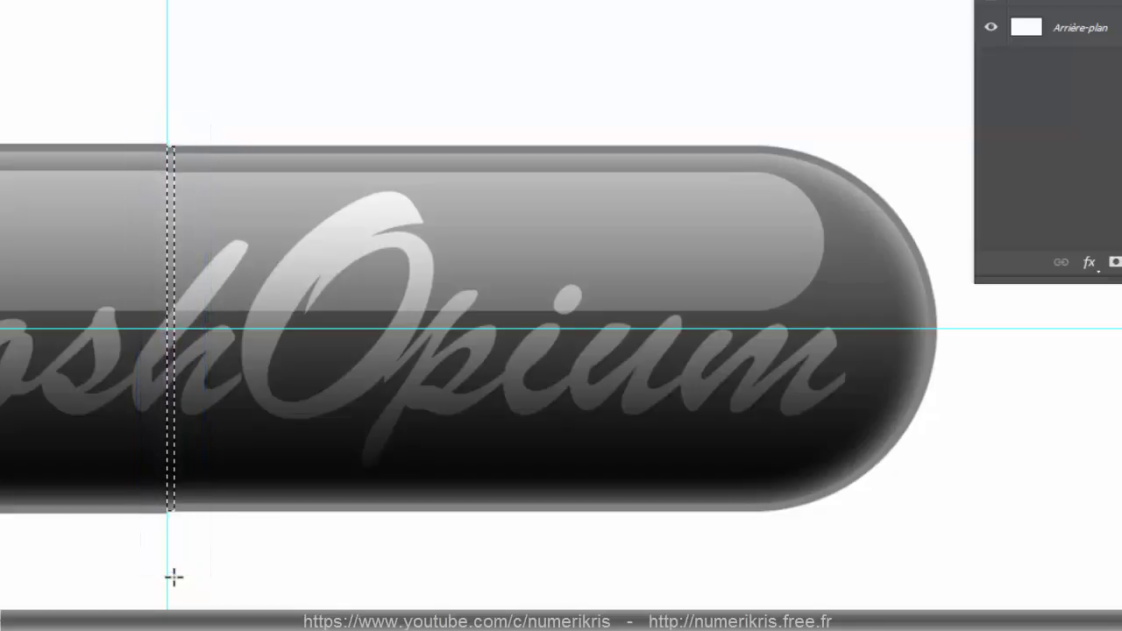
Darken the selected strip with Levels by setting the midtone input to 0,65, and deselect it
key("ctrl+l")
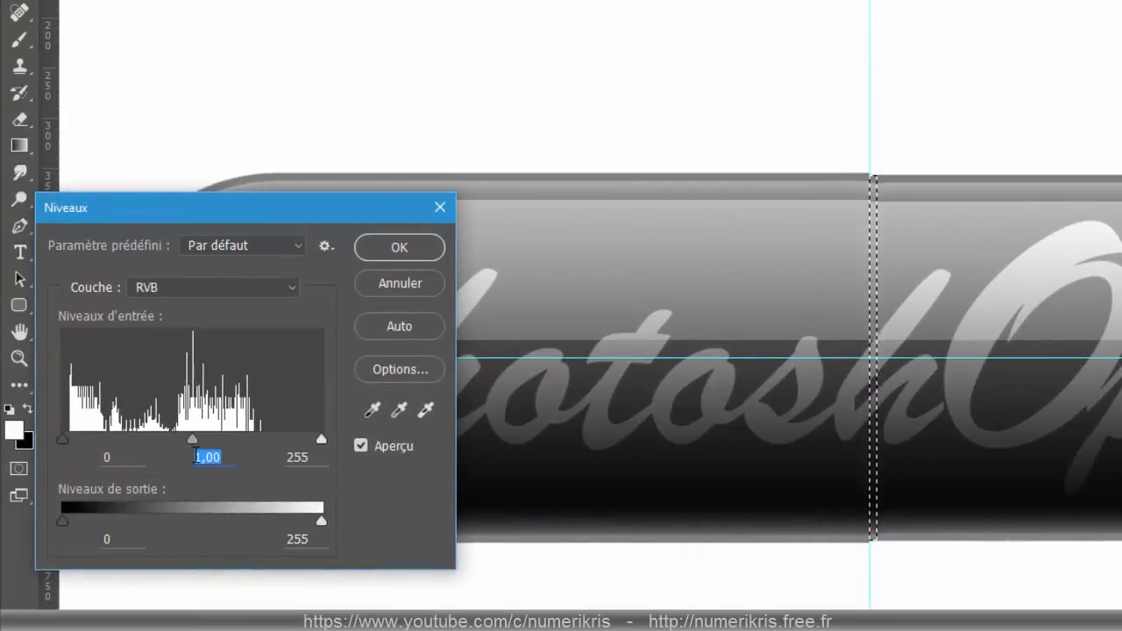
type("0,")
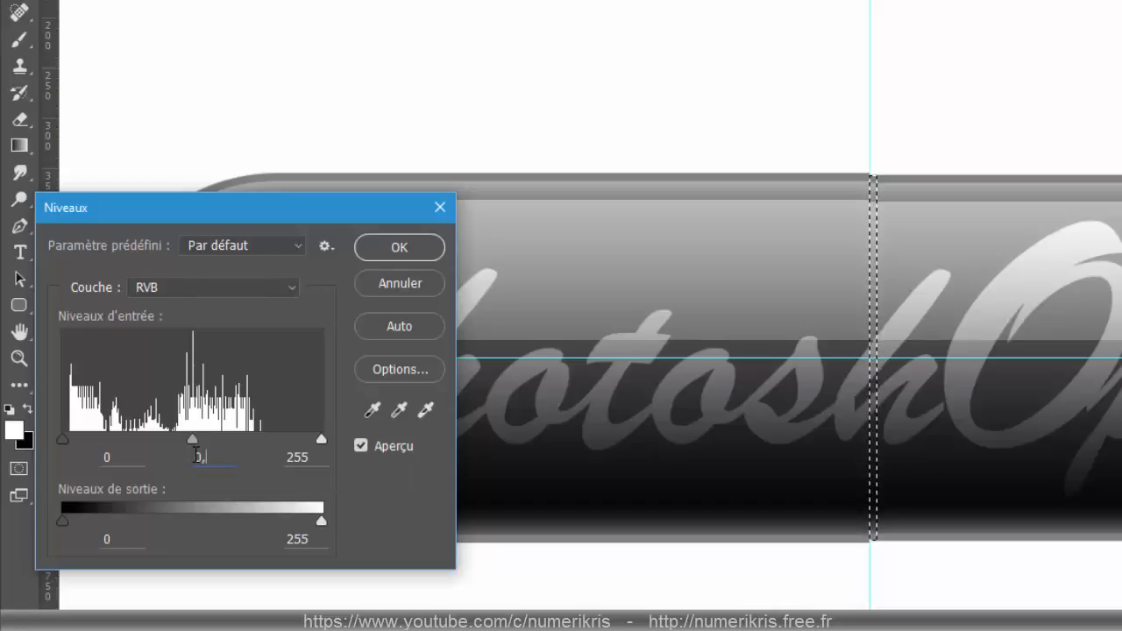
type("65")
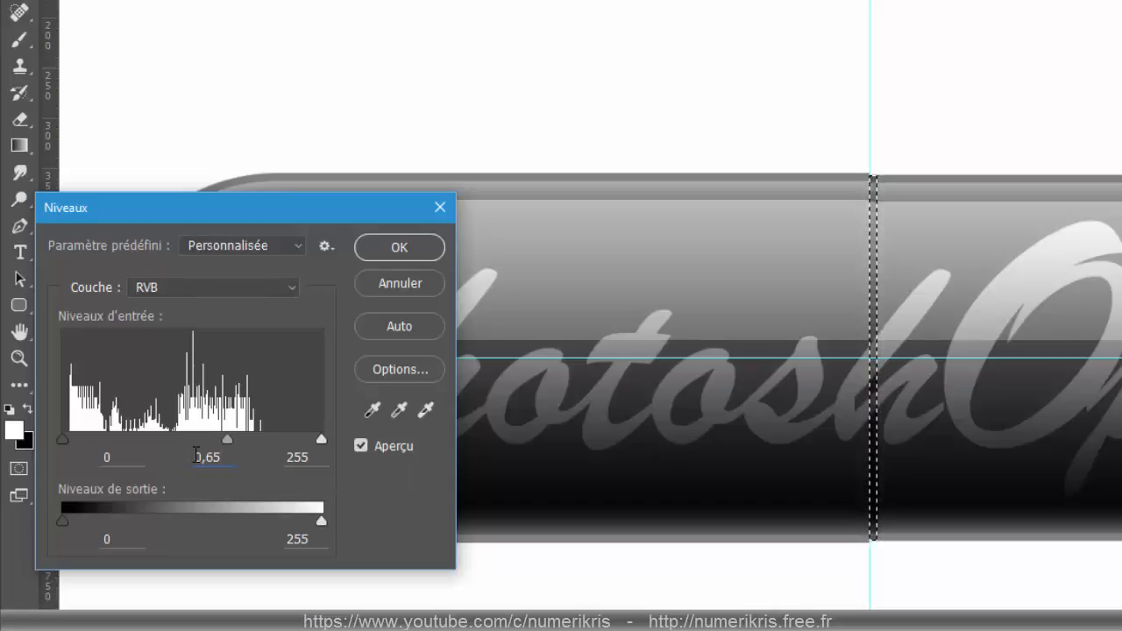
left_click(399, 248)
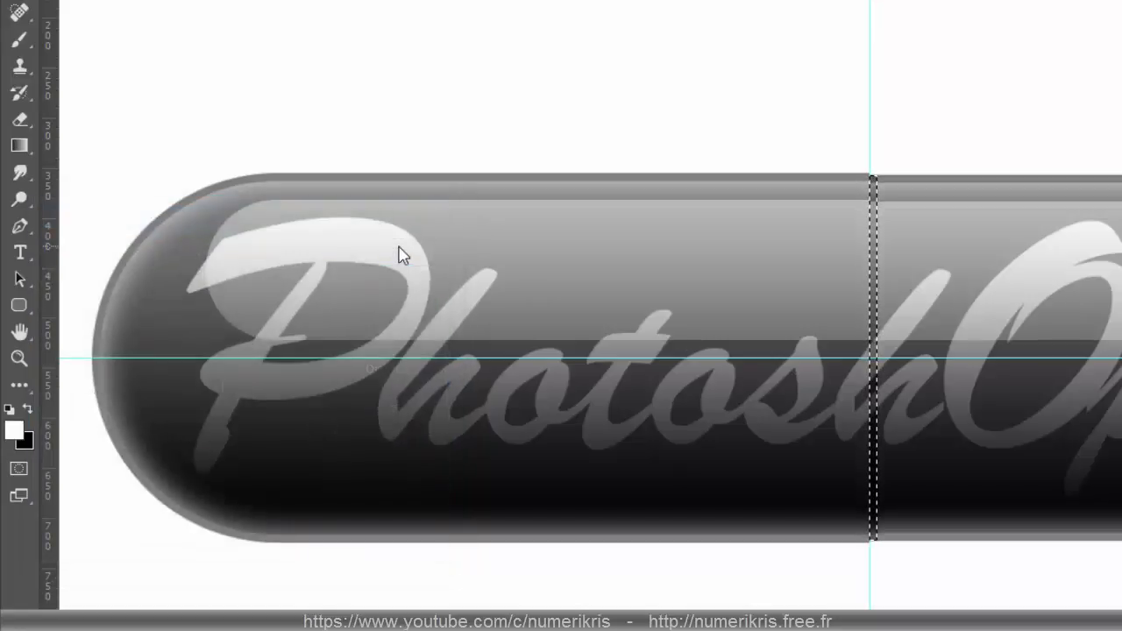
key("ctrl+d")
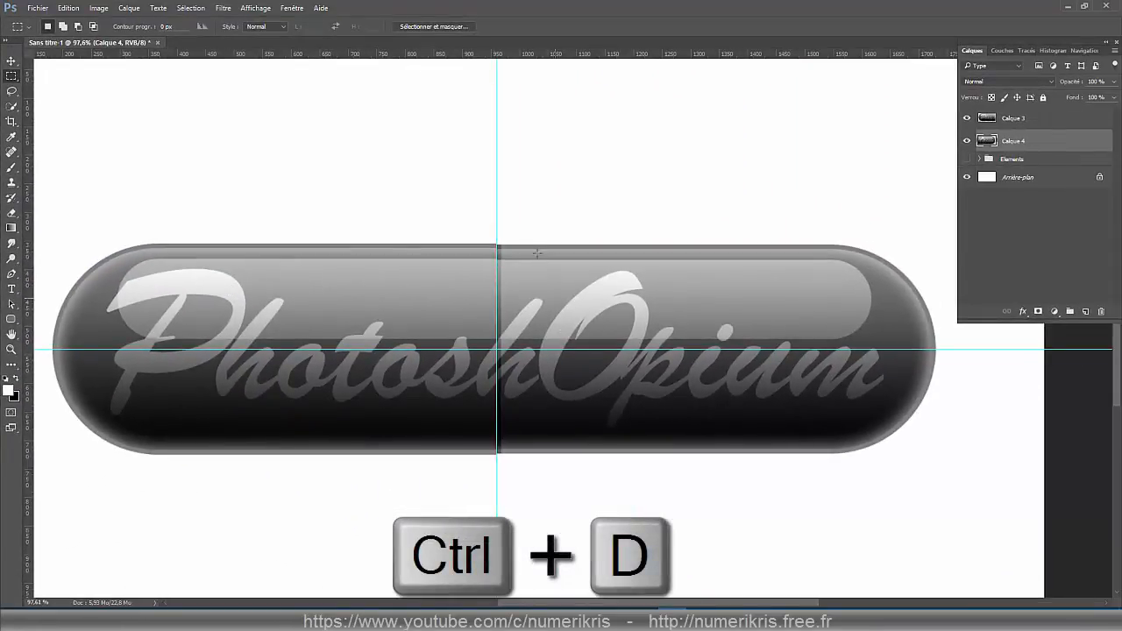
scroll(501, 350, "up", 4)
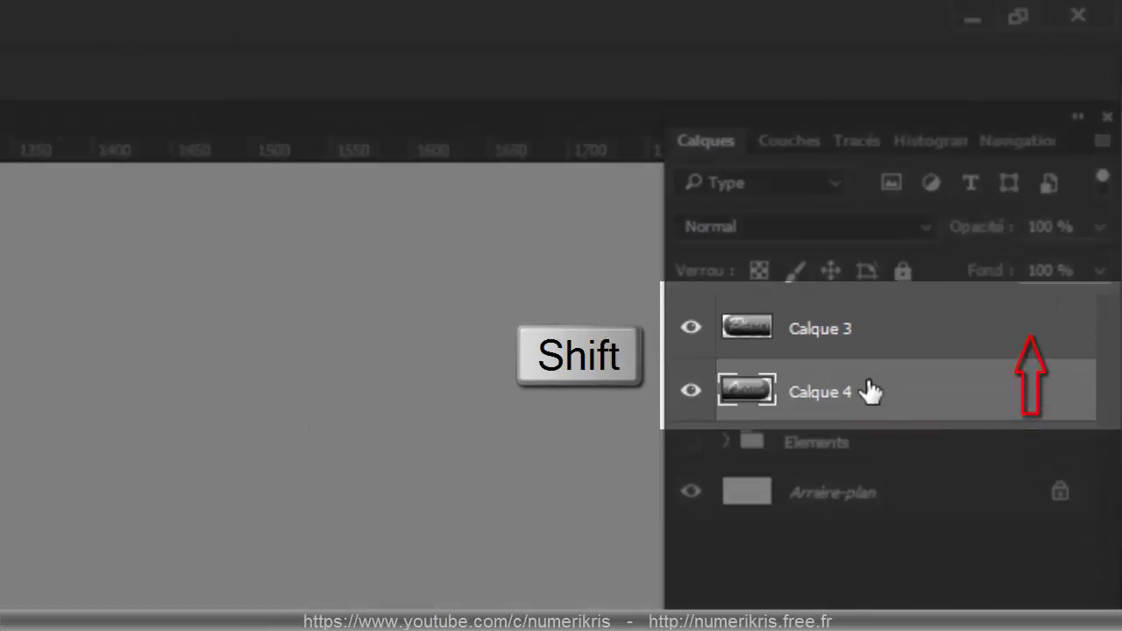
Merge the Calque 3 and Calque 4 layers into a single layer
left_click(870, 332, "shift")
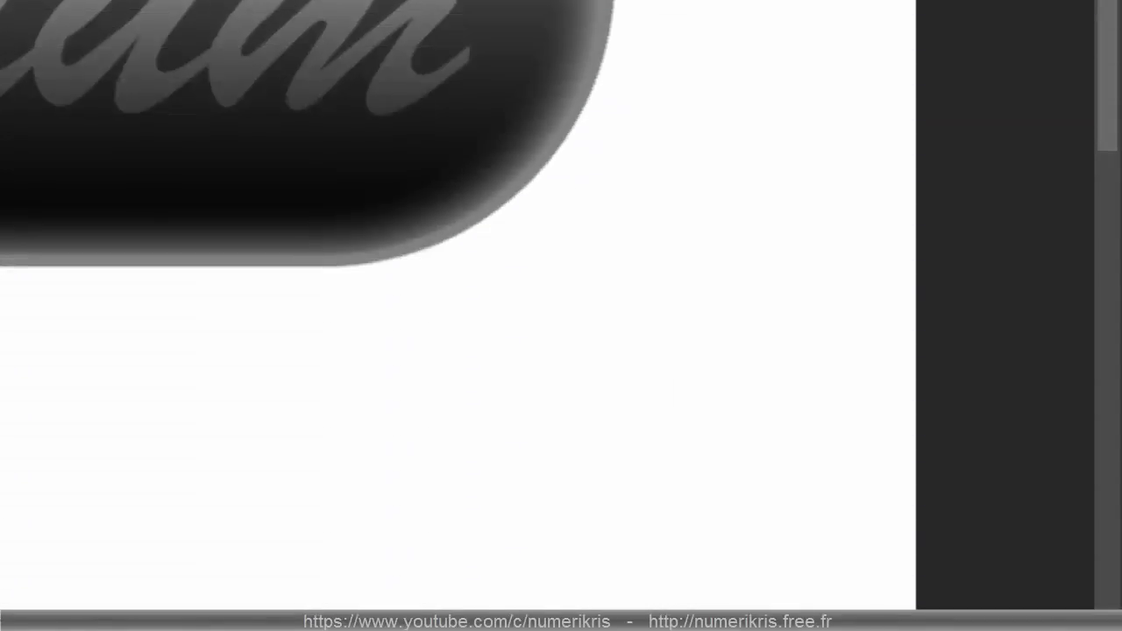
right_click(871, 333)
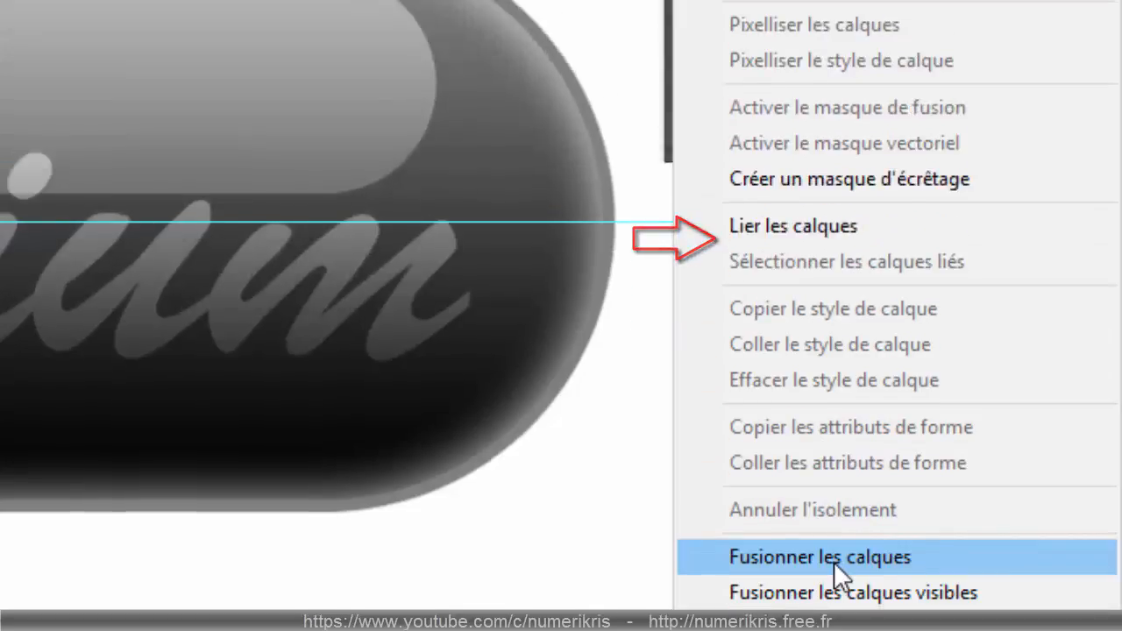
left_click(834, 247)
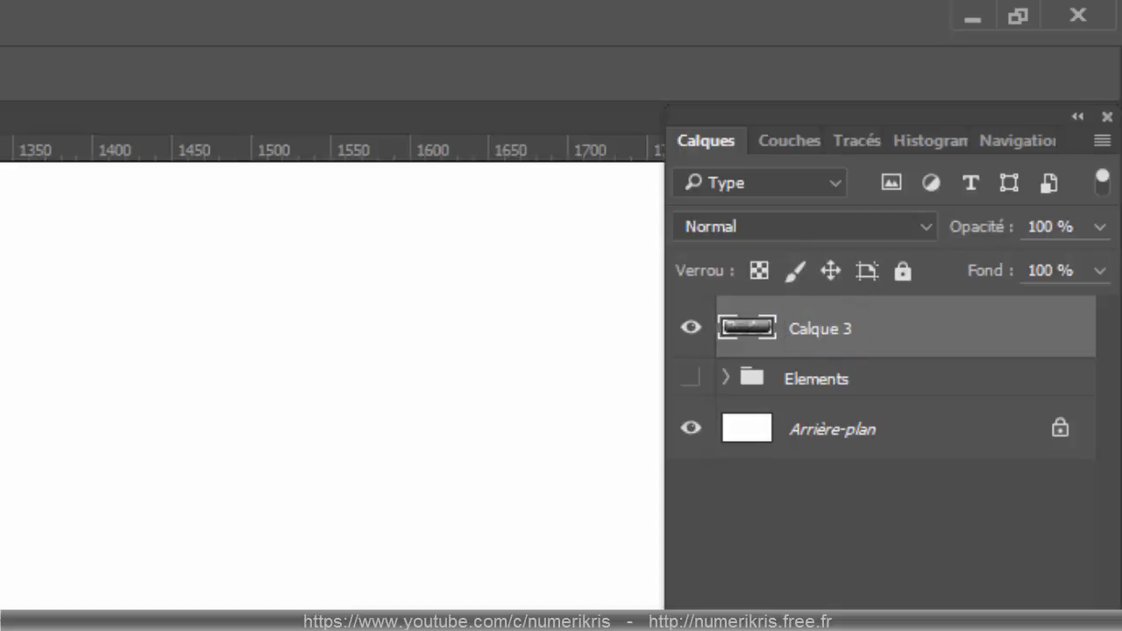
Duplicate the merged Calque 3 layer and set the opacity of the lower original to 50 %
key("ctrl+j")
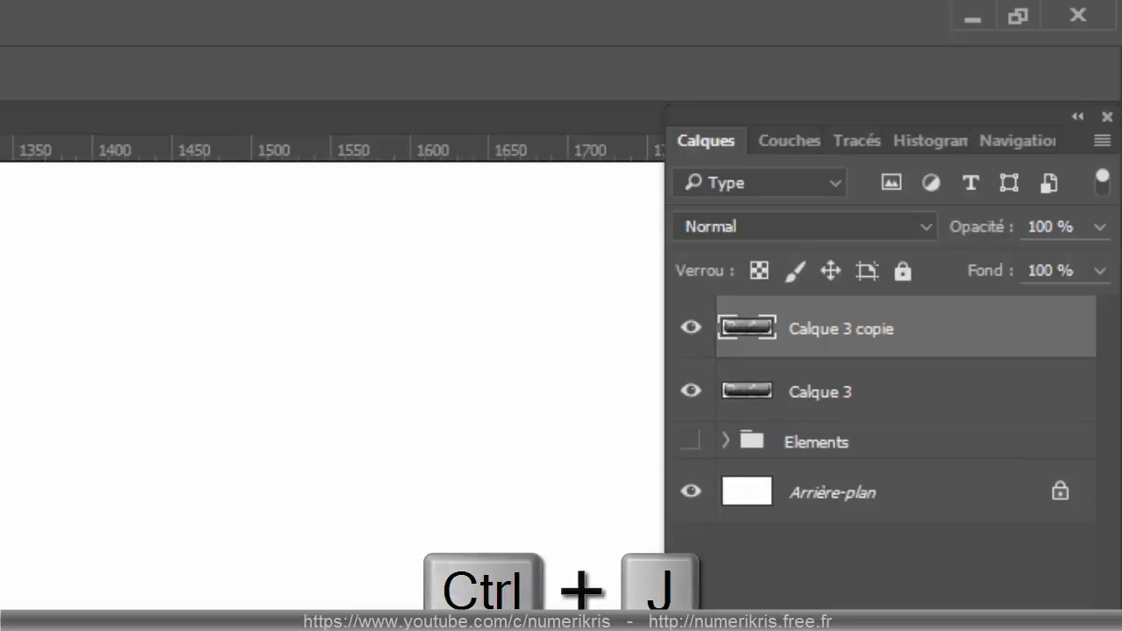
left_click(893, 396)
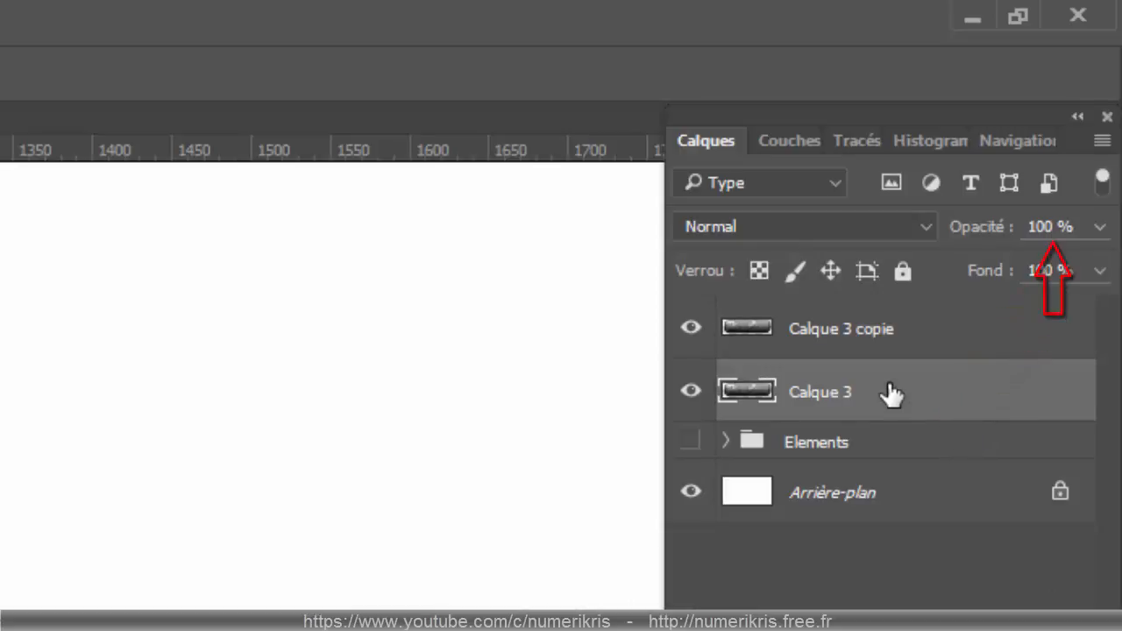
left_click(1099, 227)
left_click_drag(1012, 264, 1024, 258)
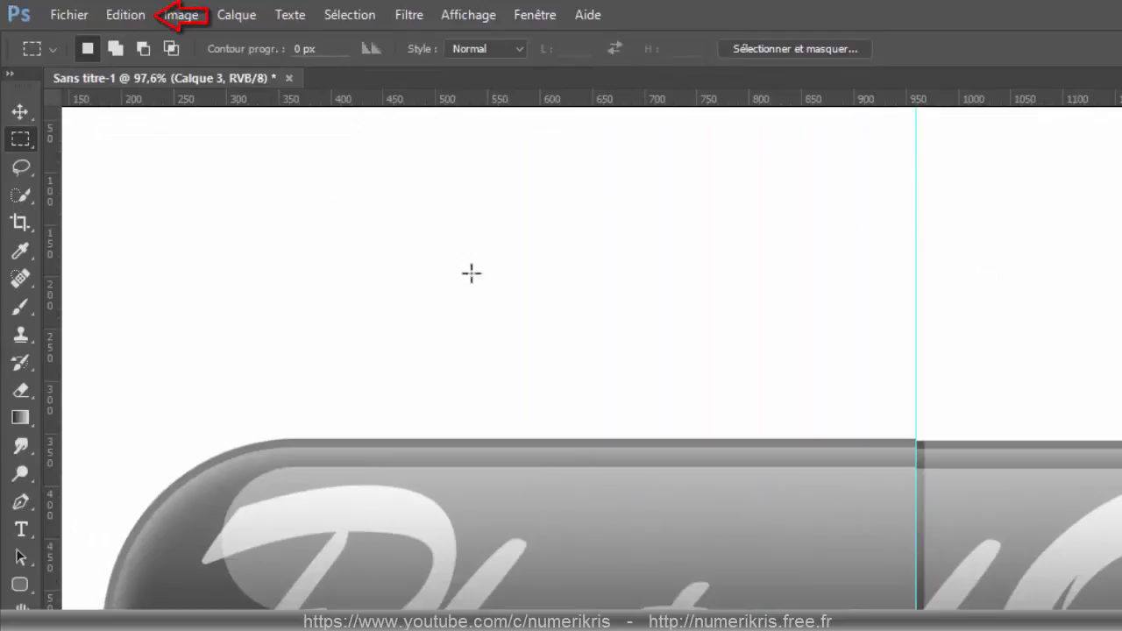
Flip the semi-transparent Calque 3 layer vertically
left_click(123, 16)
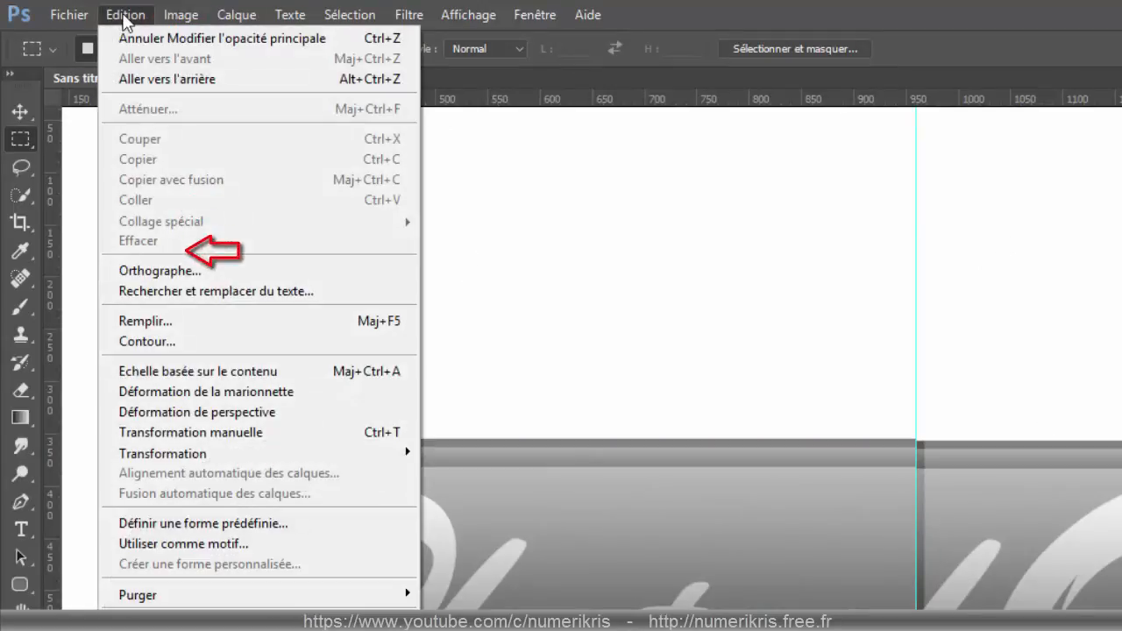
mouse_move(151, 455)
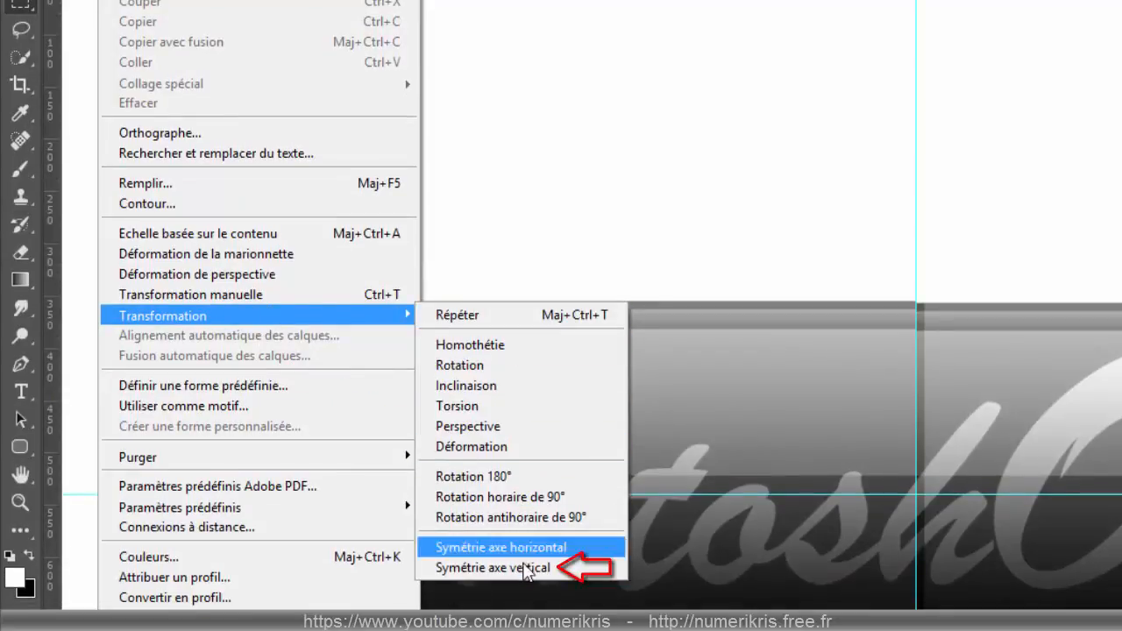
left_click(505, 567)
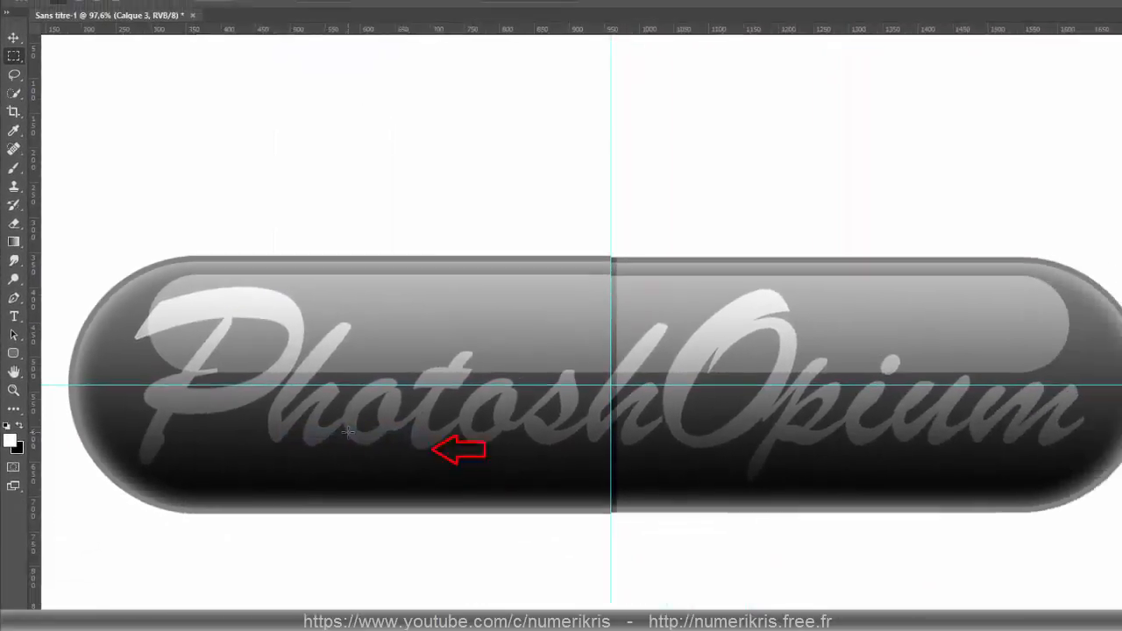
Move the flipped Calque 3 straight down until its upper edge touches the pill's lower edge, forming a reflection
key("ctrl+minus")
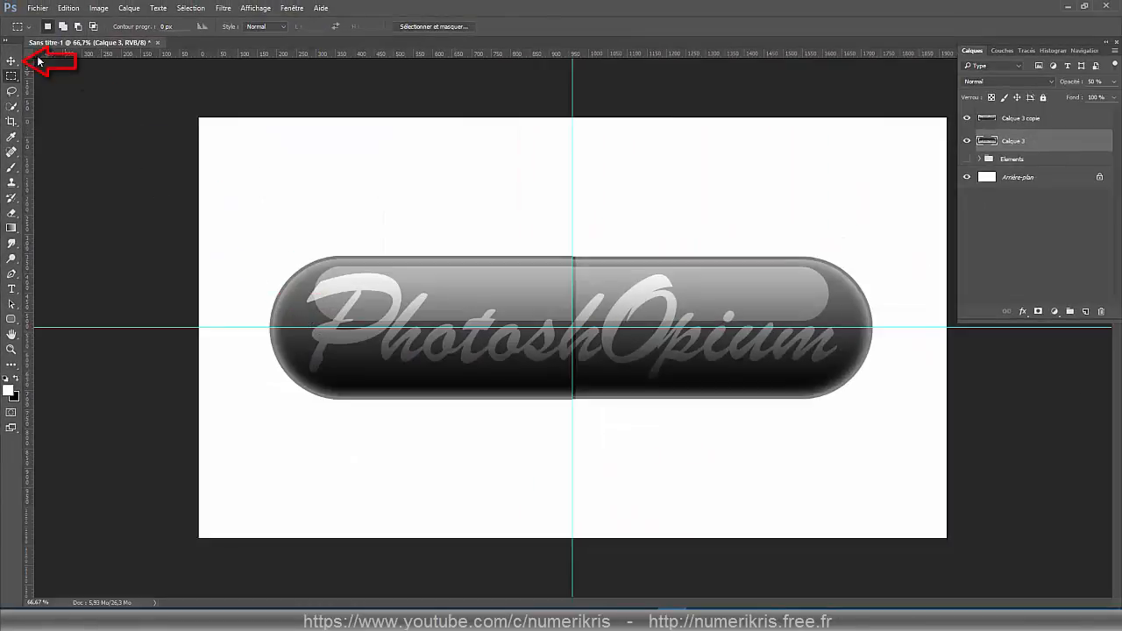
left_click(11, 63)
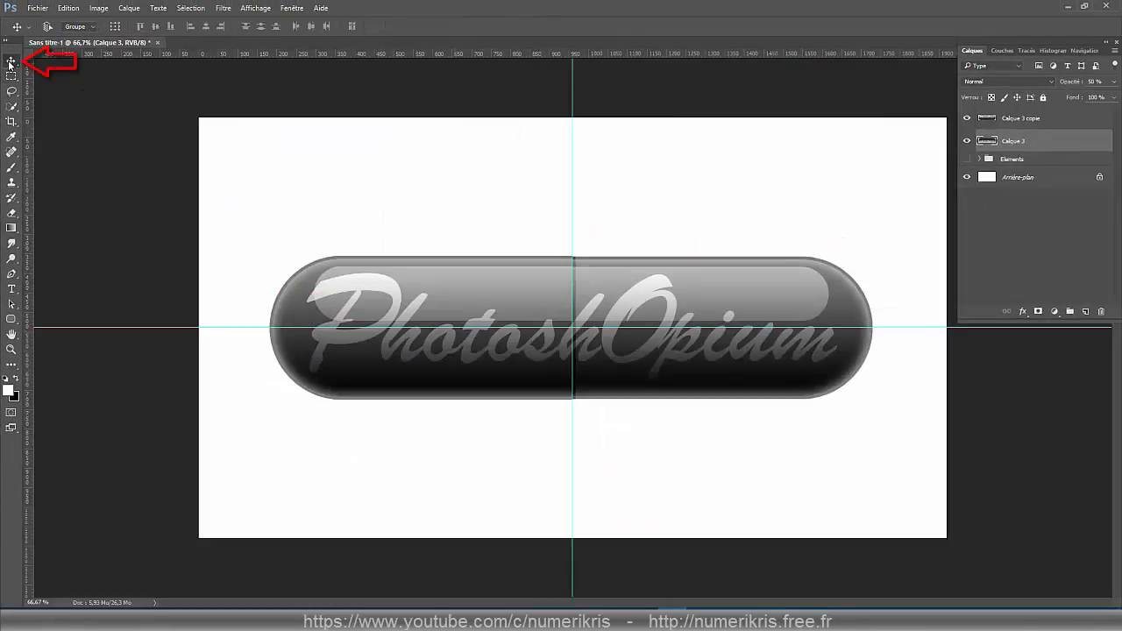
key("shift")
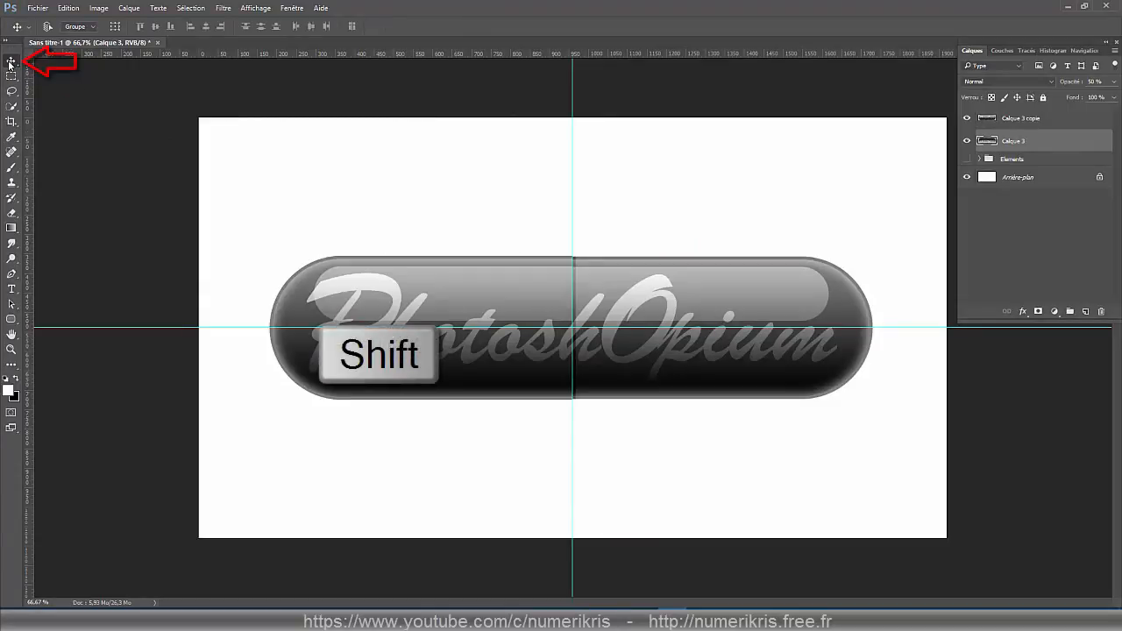
left_click_drag(573, 300, 575, 428)
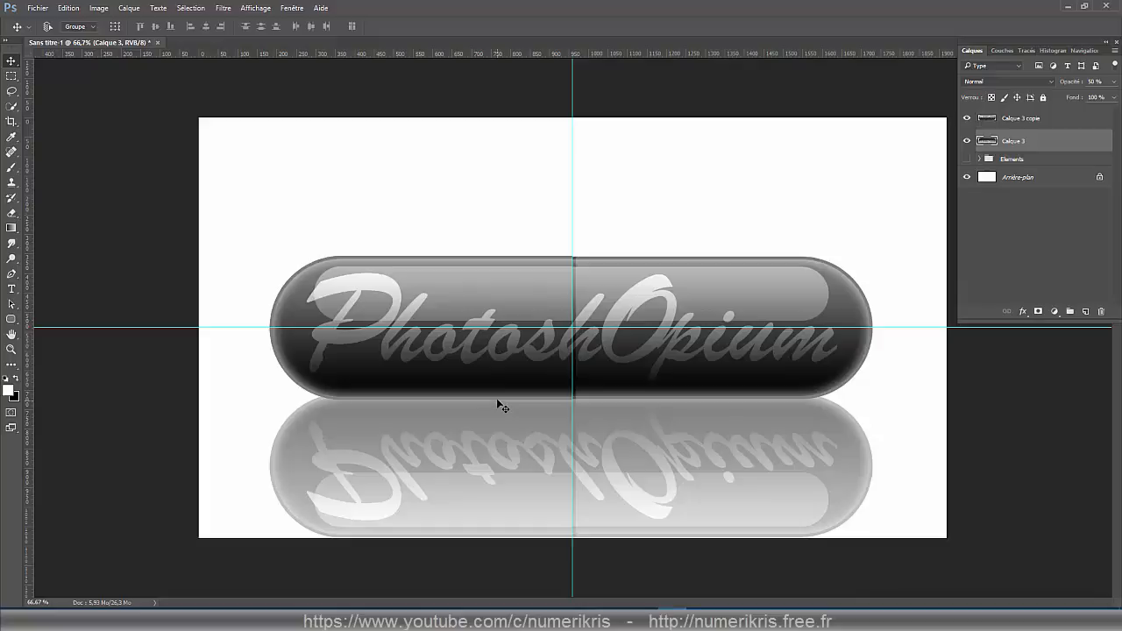
scroll(505, 405, "up", 5)
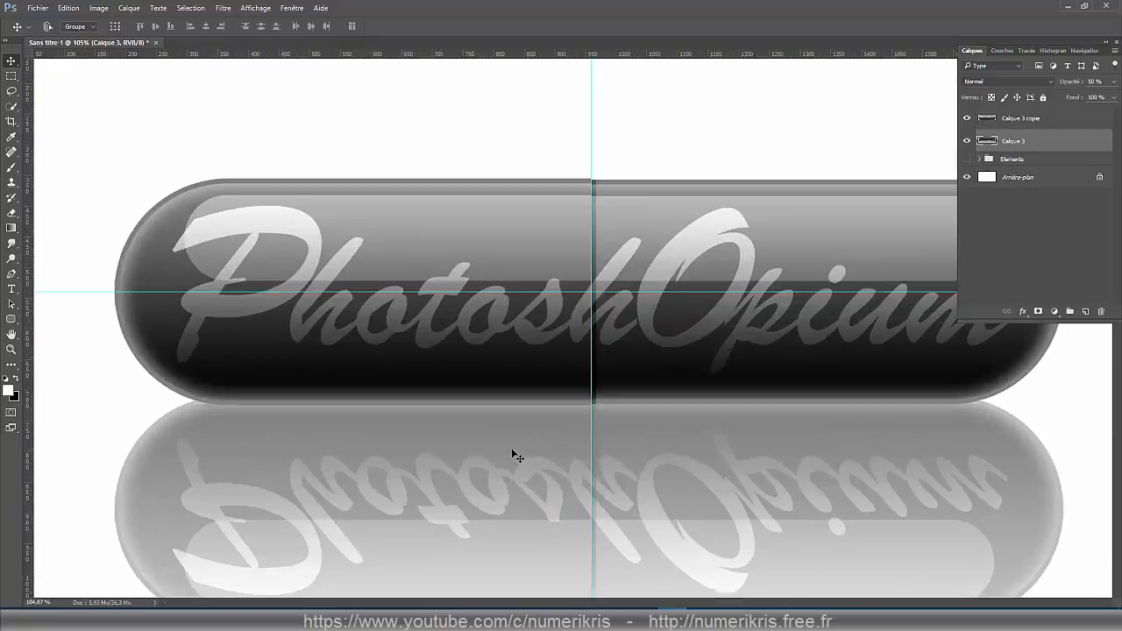
Nudge the flipped Calque 3 slightly down so the reflection's upper edge meets the pill's lower edge without overlapping it
scroll(506, 453, "up", 1)
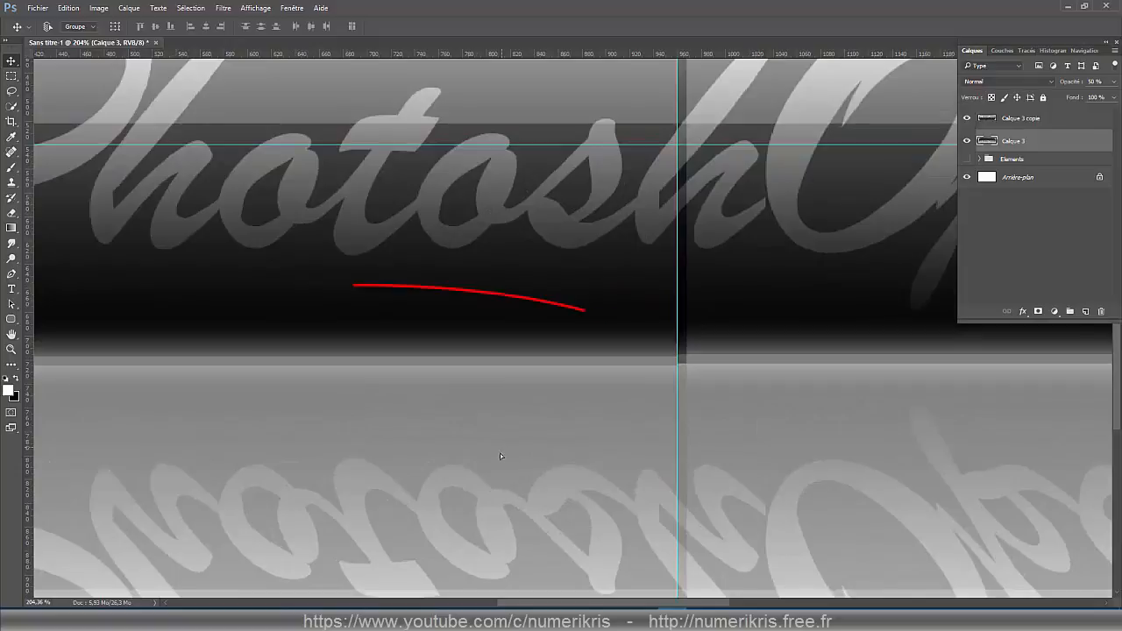
left_click_drag(499, 453, 494, 463)
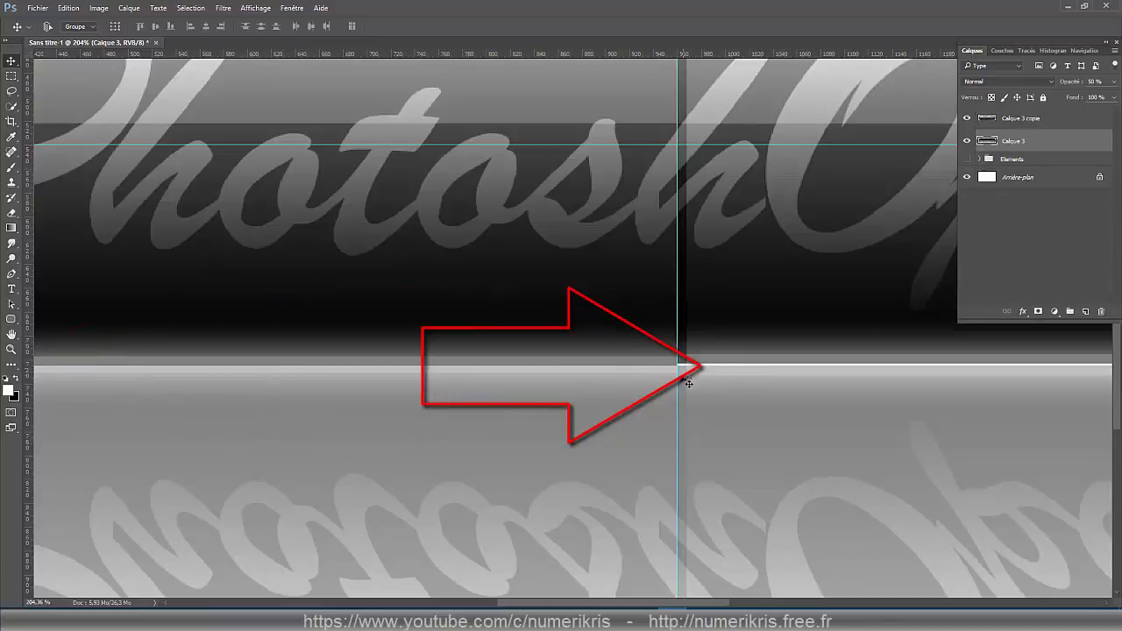
scroll(570, 353, "down", 4)
scroll(574, 359, "down", 4)
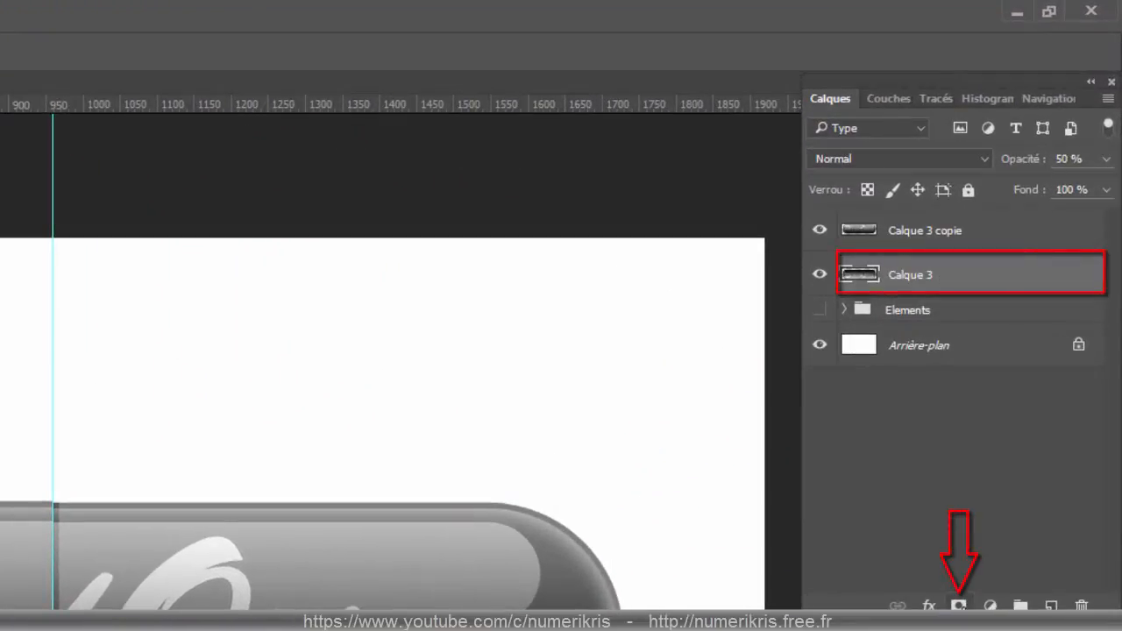
Mask Calque 3 and fade the reflection with a straight vertical linear "Noir, blanc" gradient from its middle up to the pill's lower edge
left_click(959, 605)
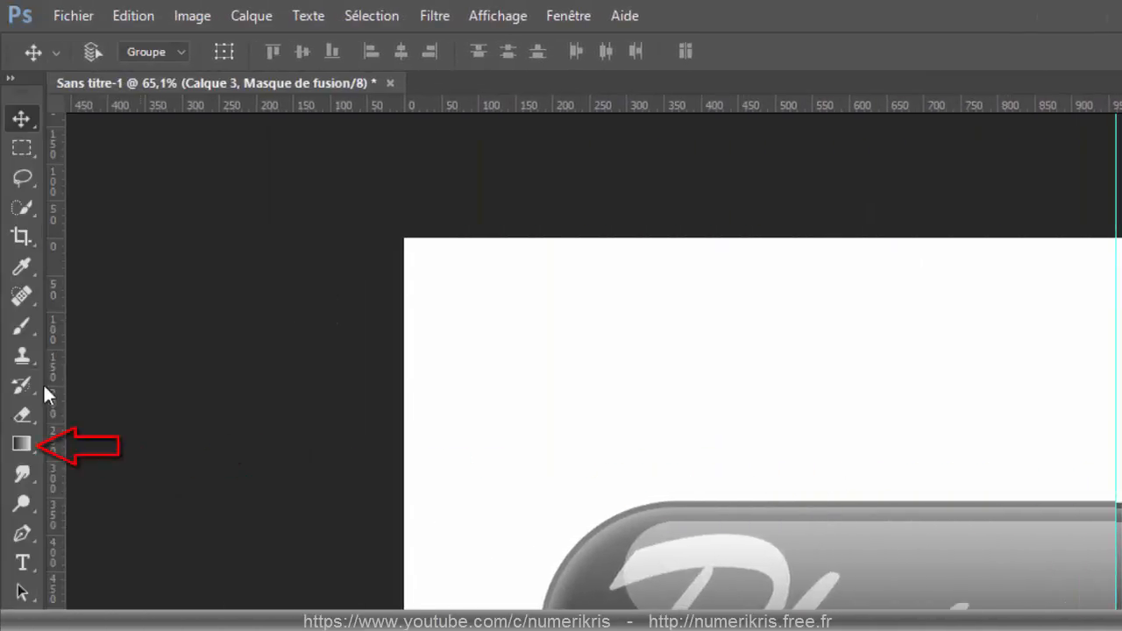
left_click(22, 445)
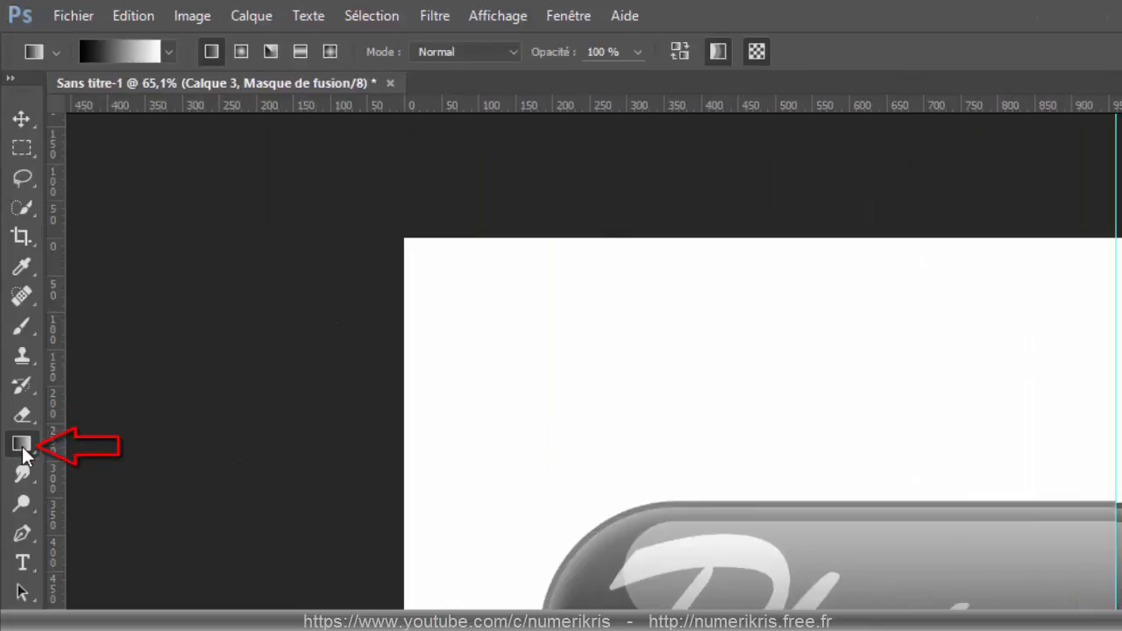
left_click(124, 46)
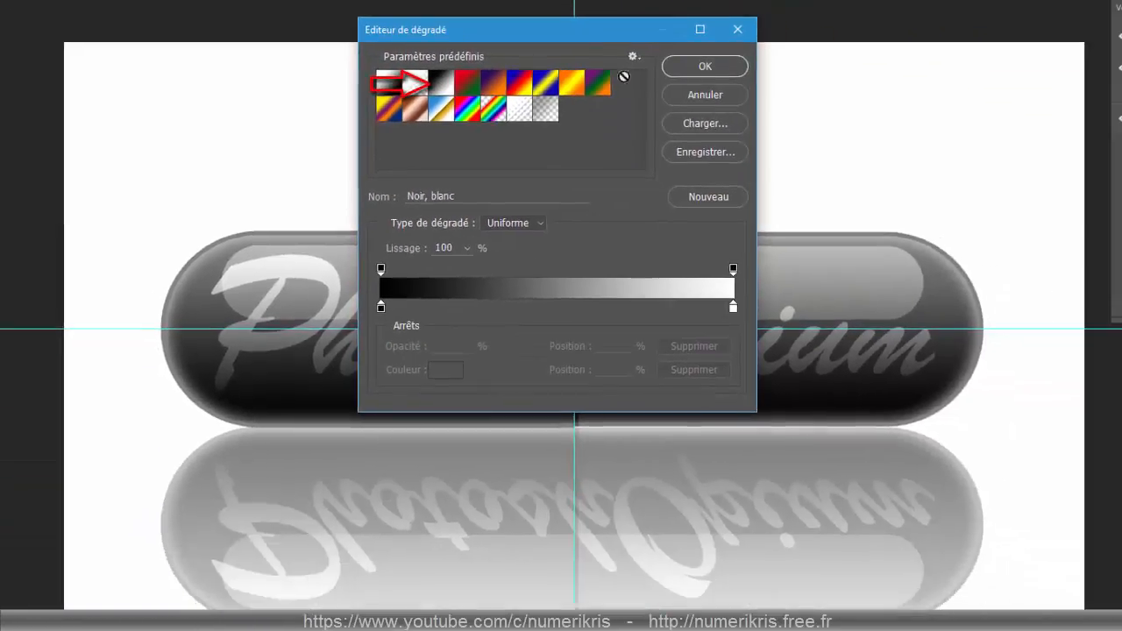
left_click(698, 68)
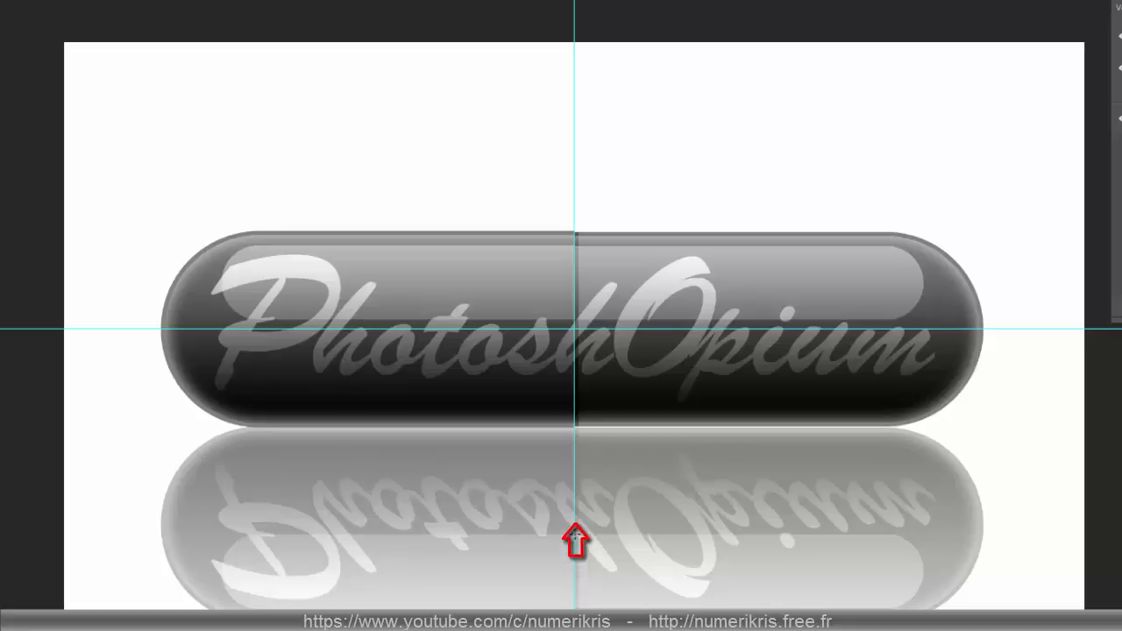
key("shift")
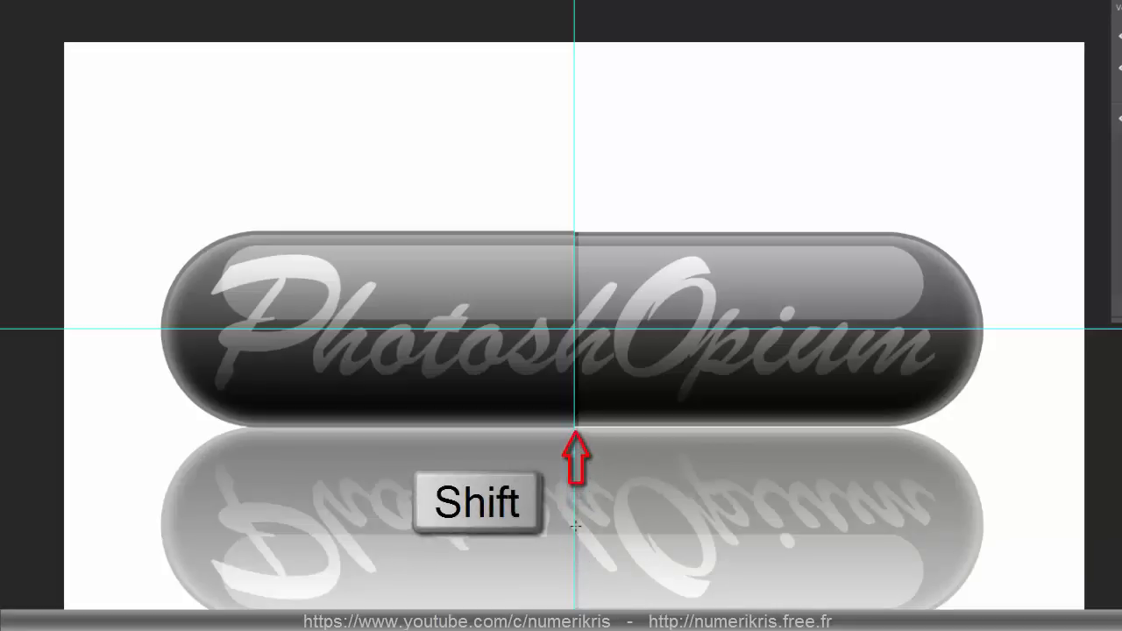
left_click_drag(575, 430, 580, 429)
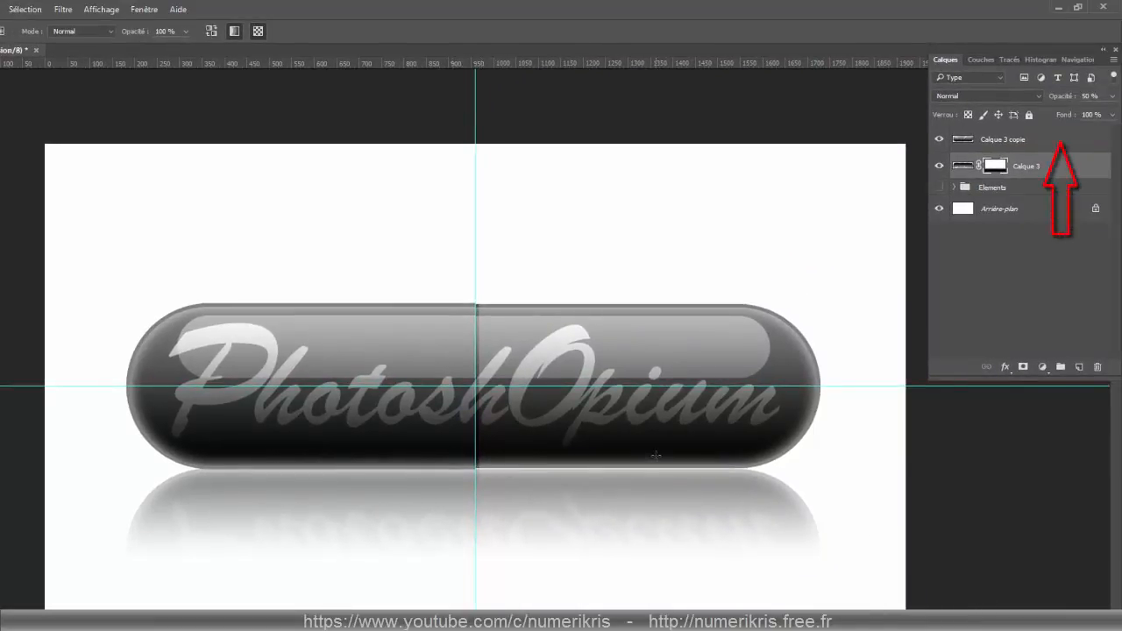
Add a Teinte/Saturation adjustment layer above Calque 3 copie and enable its Coloriser option
left_click(1013, 144)
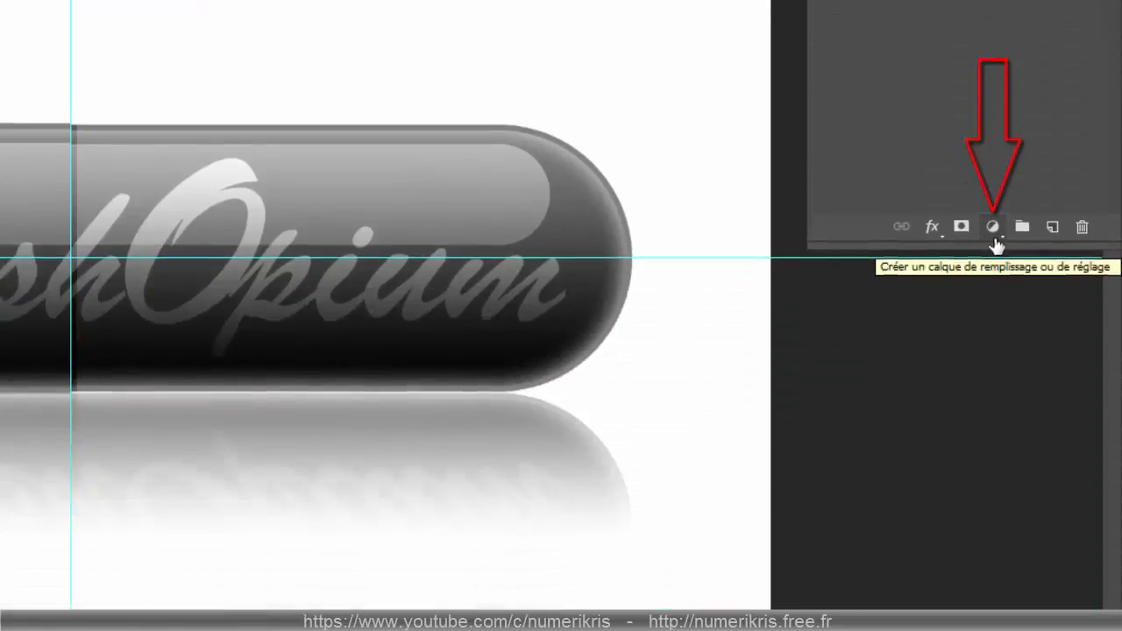
left_click(993, 597)
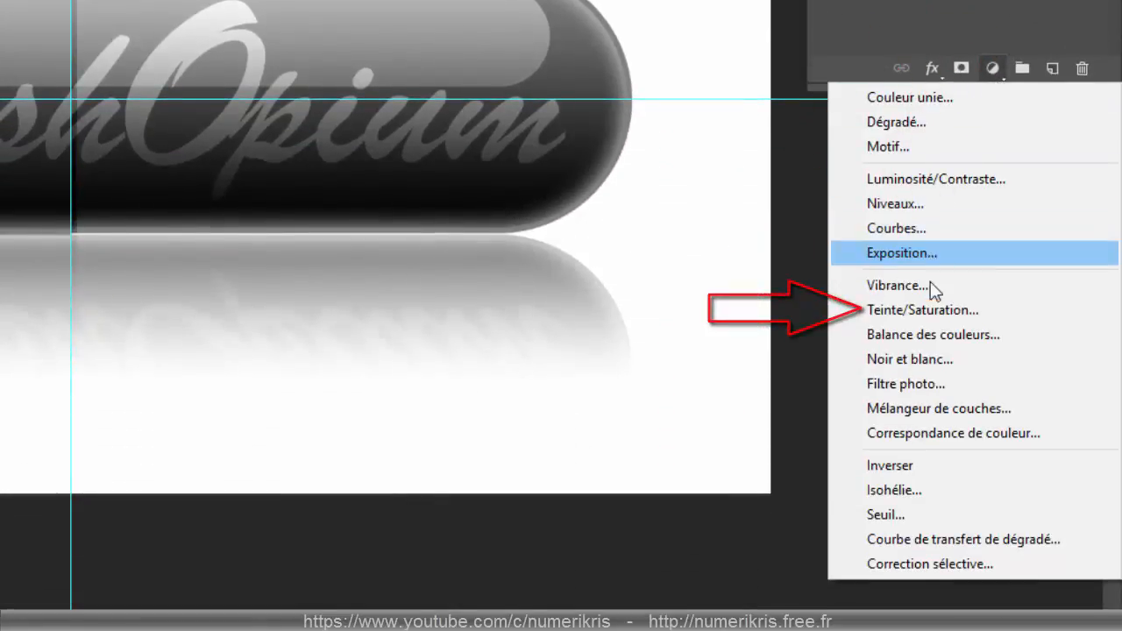
left_click(934, 310)
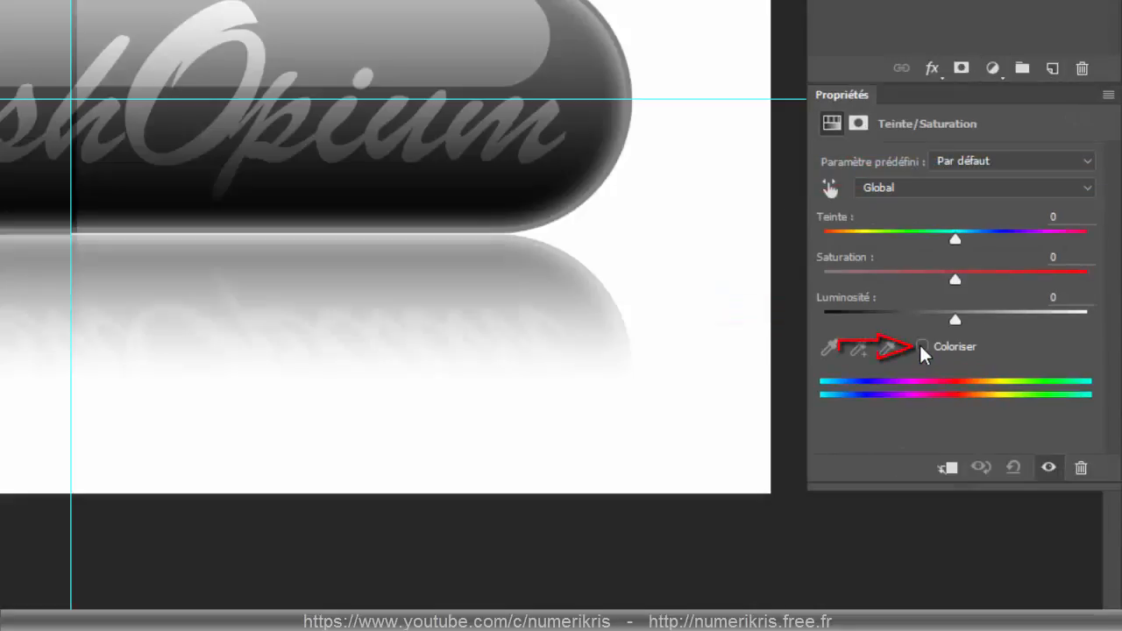
left_click(922, 347)
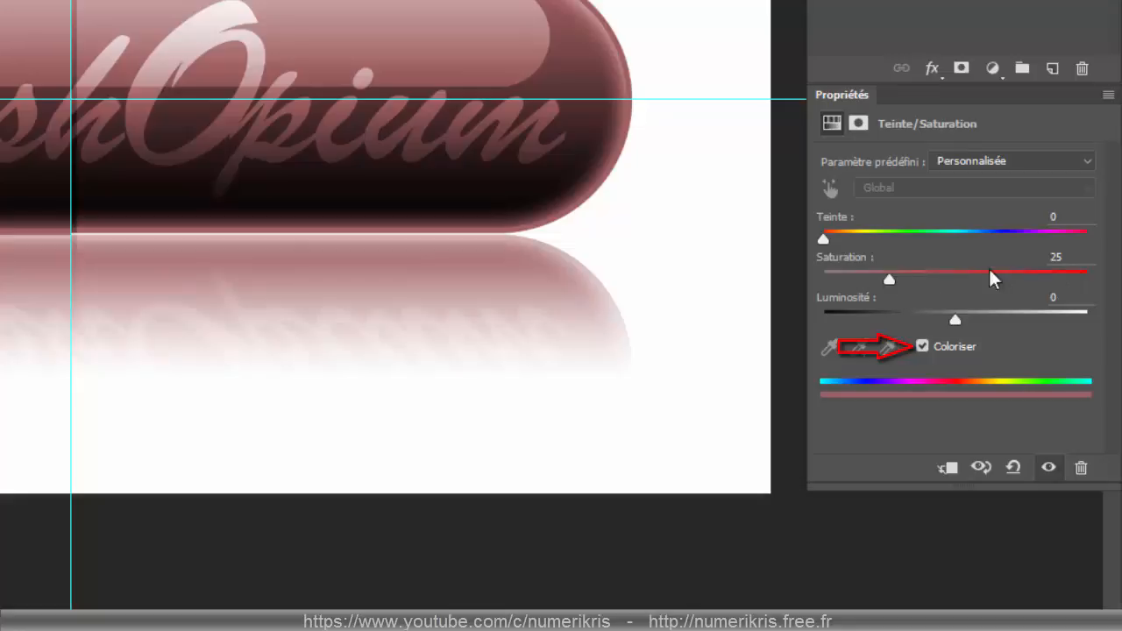
Set the Teinte/Saturation adjustment's saturation to 40 and its hue to 272 to tint the capsule purple
left_click(1031, 258)
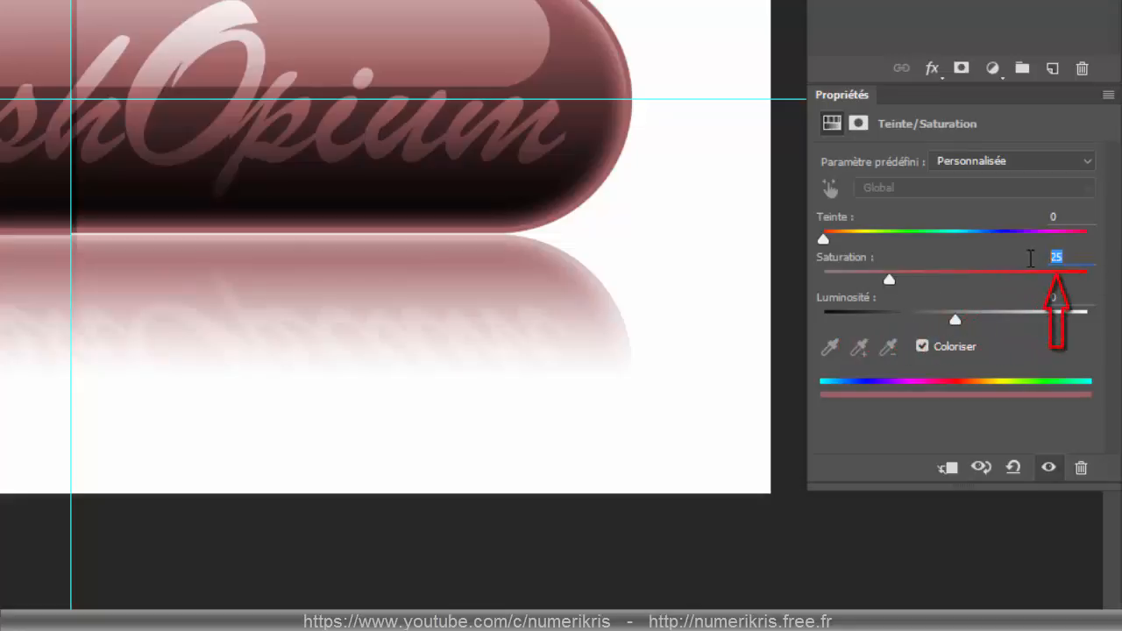
type("40")
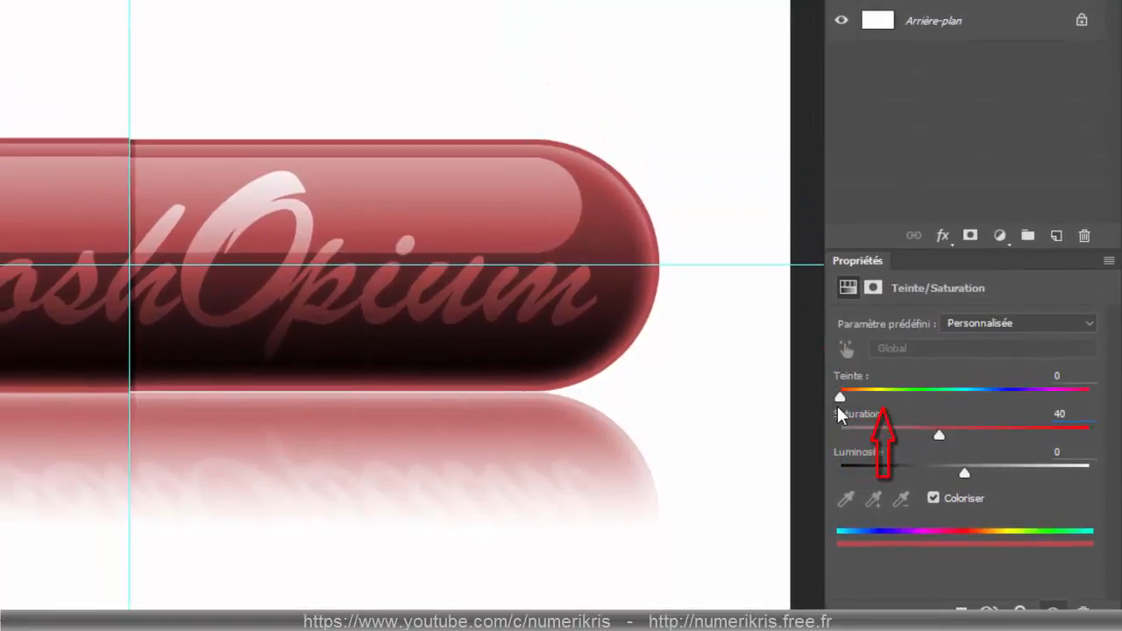
left_click_drag(838, 394, 1044, 397)
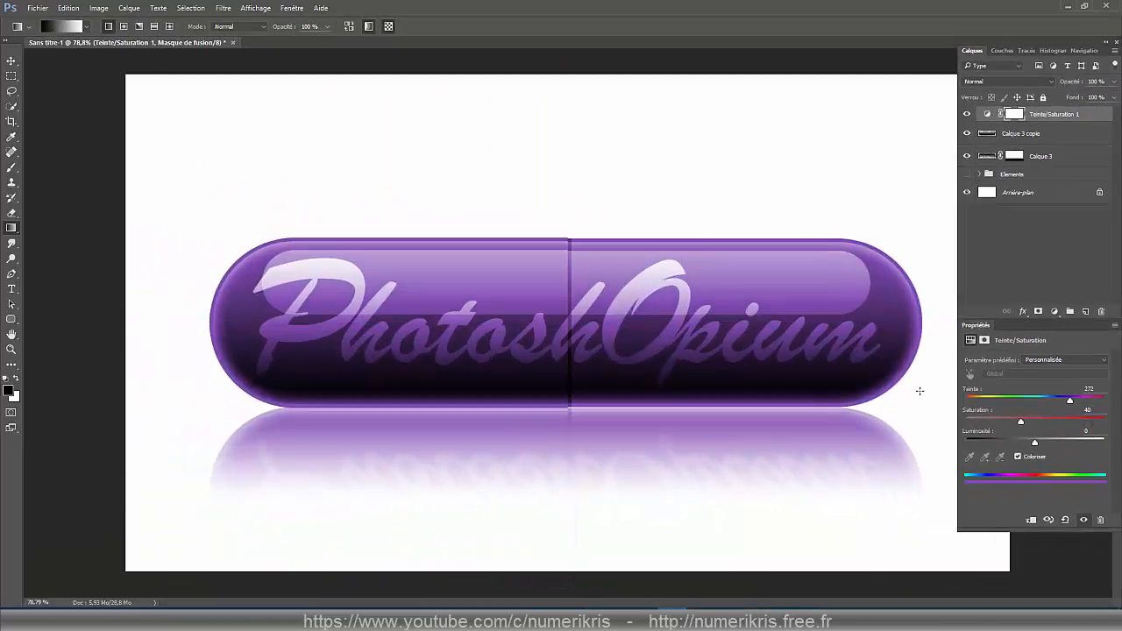